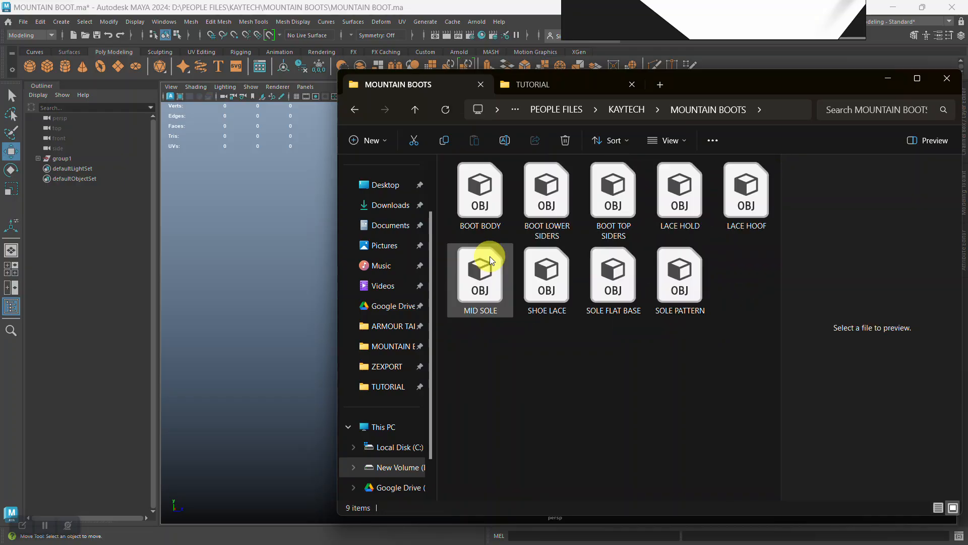
Step: Import all nine OBJ boot parts, from BOOT BODY to SOLE PATTERN, from the ZEXPORT folder into the Maya scene
click(485, 214)
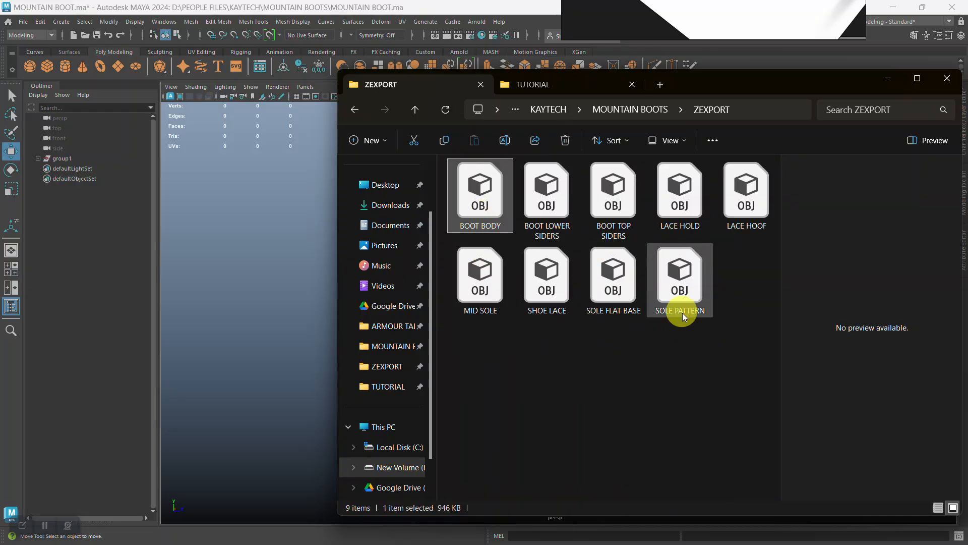
shift+click(678, 292)
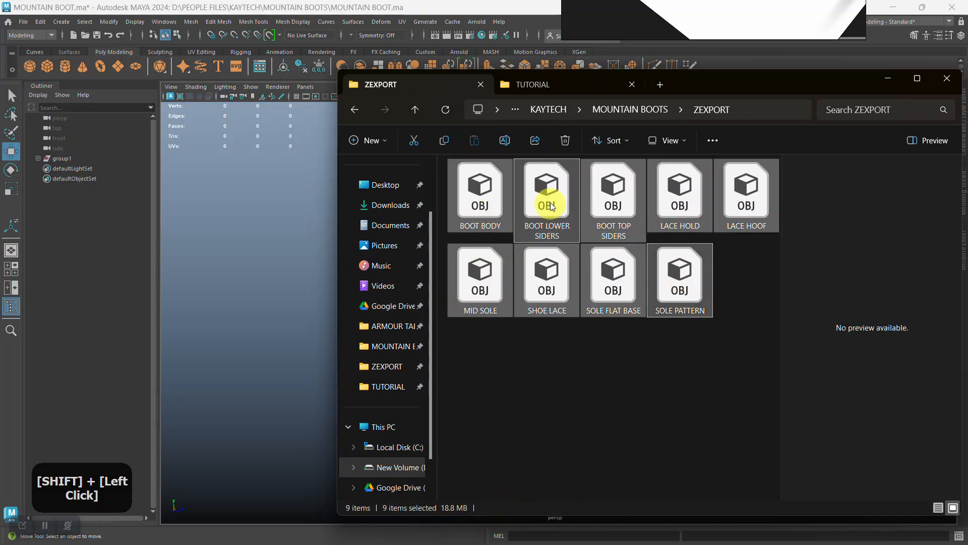
drag(549, 197, 244, 306)
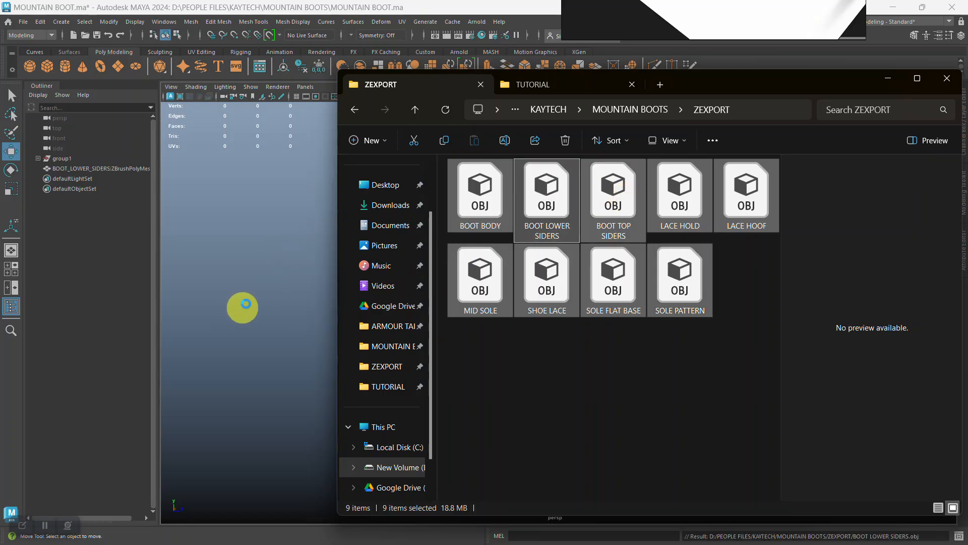
click(262, 270)
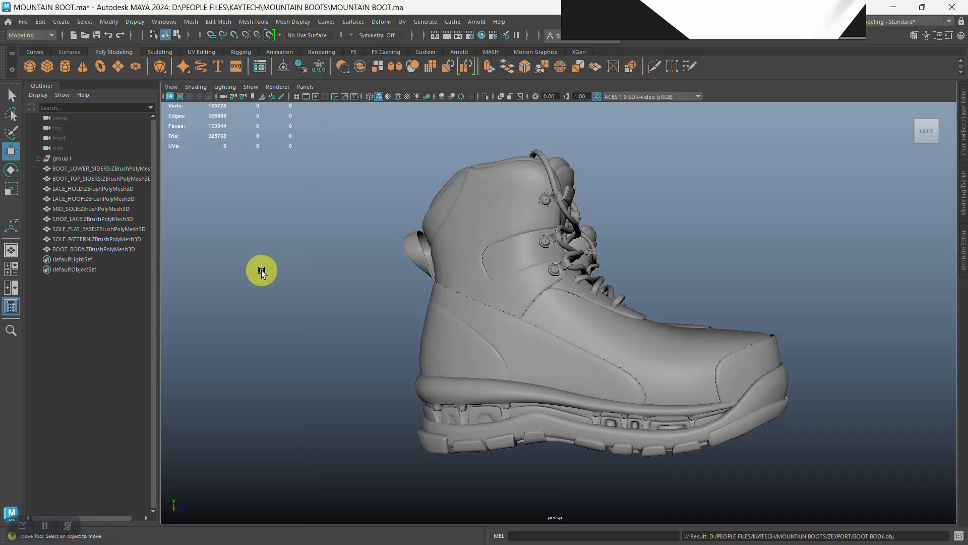
Step: Examine the imported pair of boots from several angles, including the laces, the toe and the sole
alt+right_drag(432, 288, 667, 361)
alt+middle_drag(667, 361, 750, 320)
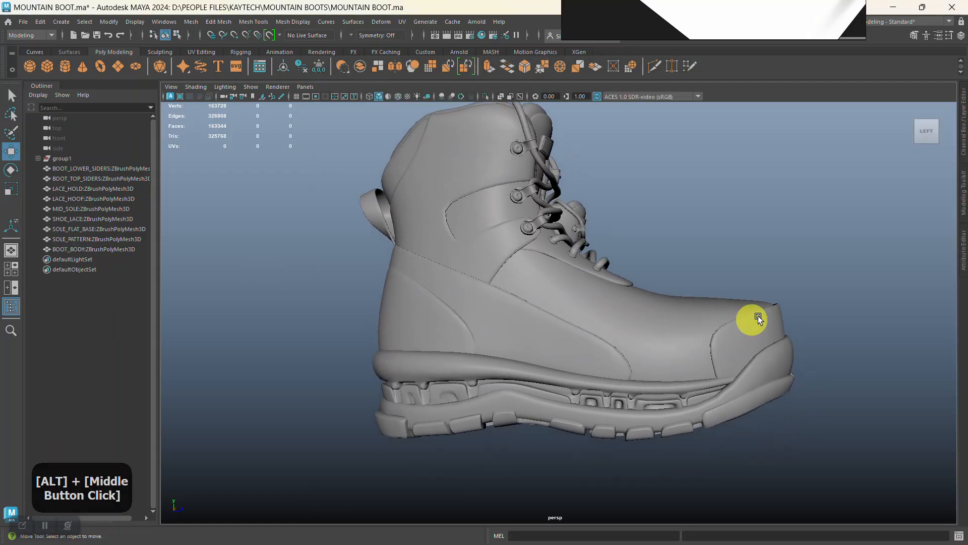
alt+drag(750, 320, 683, 331)
alt+right_drag(683, 331, 600, 275)
alt+middle_drag(601, 274, 516, 325)
alt+drag(516, 324, 683, 310)
alt+right_drag(683, 309, 543, 351)
alt+drag(545, 353, 660, 297)
alt+right_drag(659, 296, 666, 417)
alt+drag(666, 417, 579, 383)
alt+right_drag(579, 383, 539, 335)
alt+middle_drag(538, 335, 528, 325)
alt+drag(527, 325, 521, 350)
alt+right_drag(521, 350, 498, 296)
alt+drag(497, 296, 528, 282)
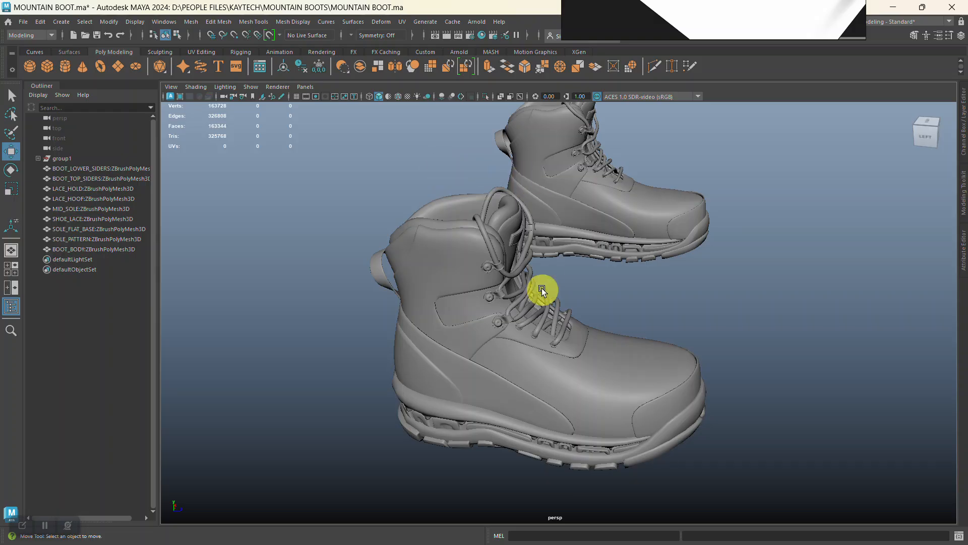
alt+drag(542, 288, 470, 217)
alt+right_drag(469, 217, 460, 251)
alt+middle_drag(460, 251, 415, 288)
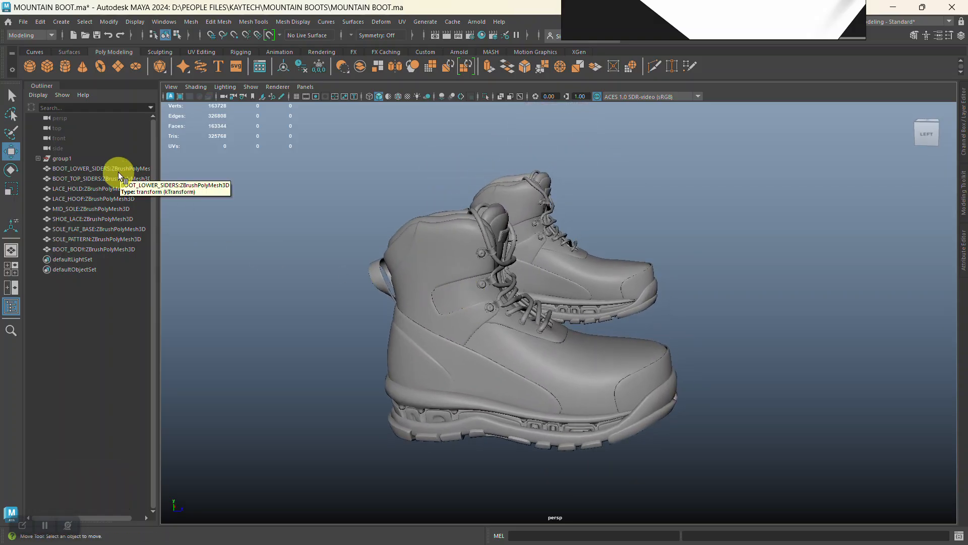
Step: Rename the lower side panels mesh to BOOT_LOWER_SIDERS by removing the ":ZBrushPolyMesh3D" suffix
click(100, 168)
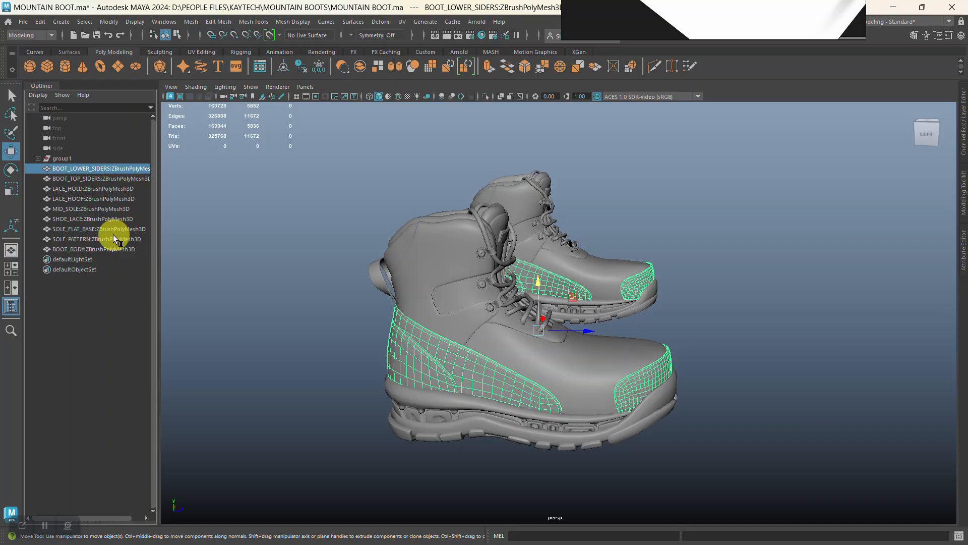
click(107, 248)
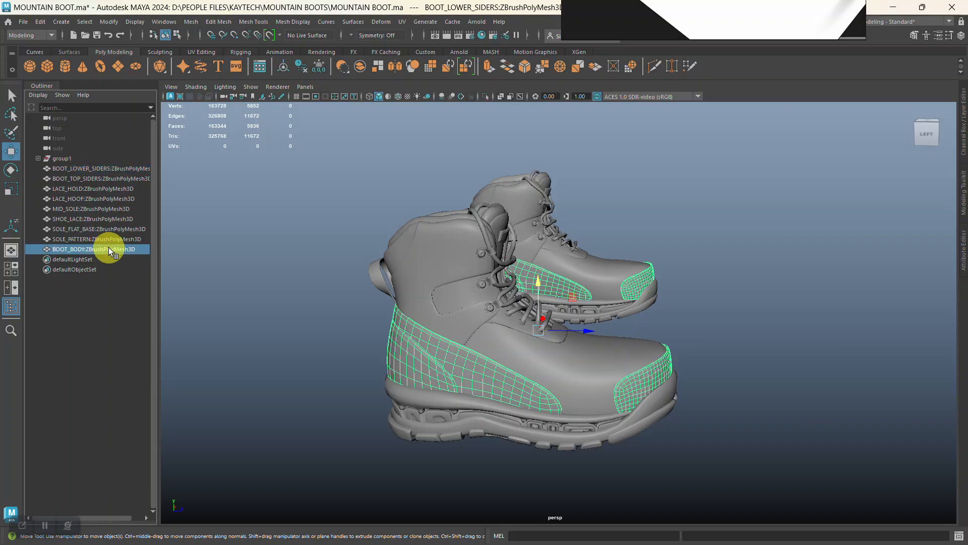
click(110, 170)
alt+right_drag(364, 237, 379, 305)
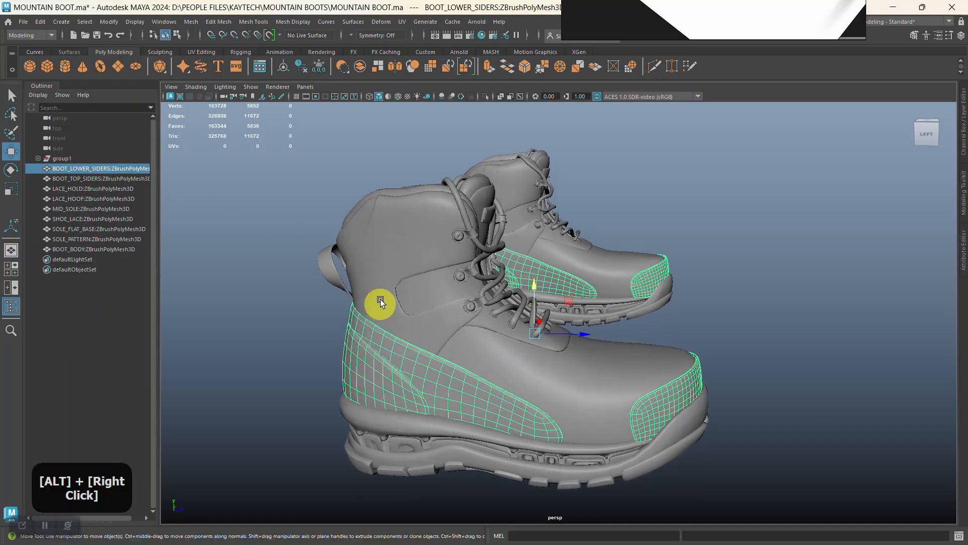
double_click(95, 170)
drag(94, 170, 160, 169)
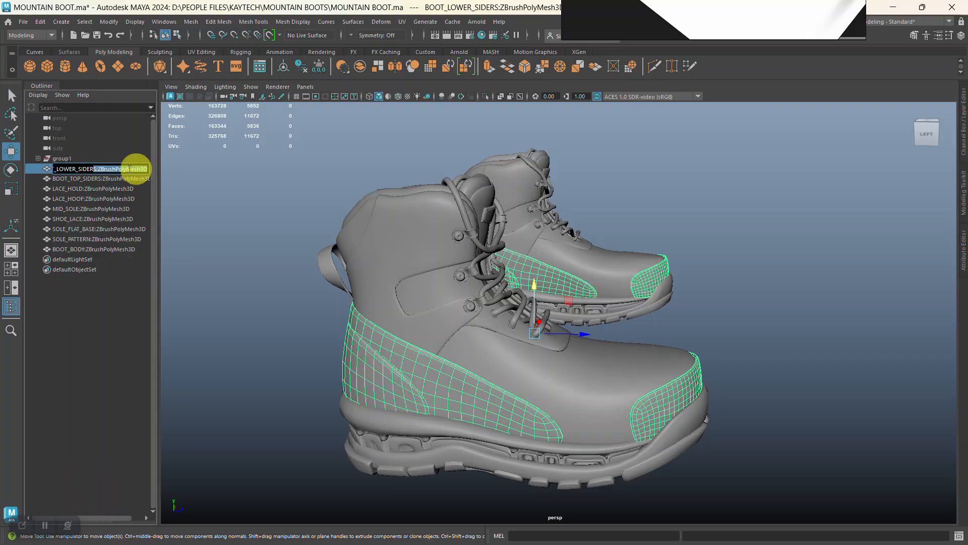
drag(97, 169, 173, 184)
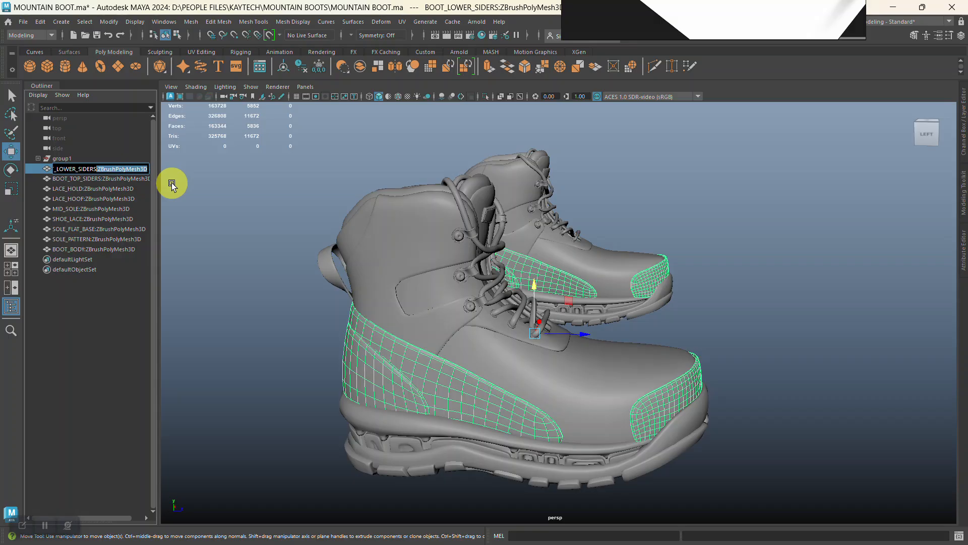
key(BackSpace)
key(Return)
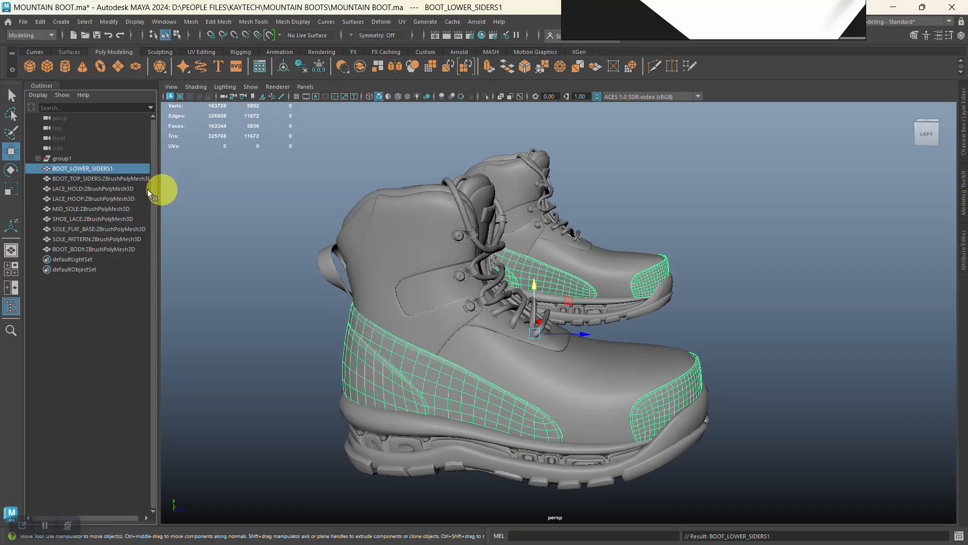
Step: Remove the ":ZBrushPolyMesh3D" suffix from the names of the BOOT_TOP_SIDERS and LACE_HOLD meshes
double_click(97, 180)
drag(98, 180, 200, 188)
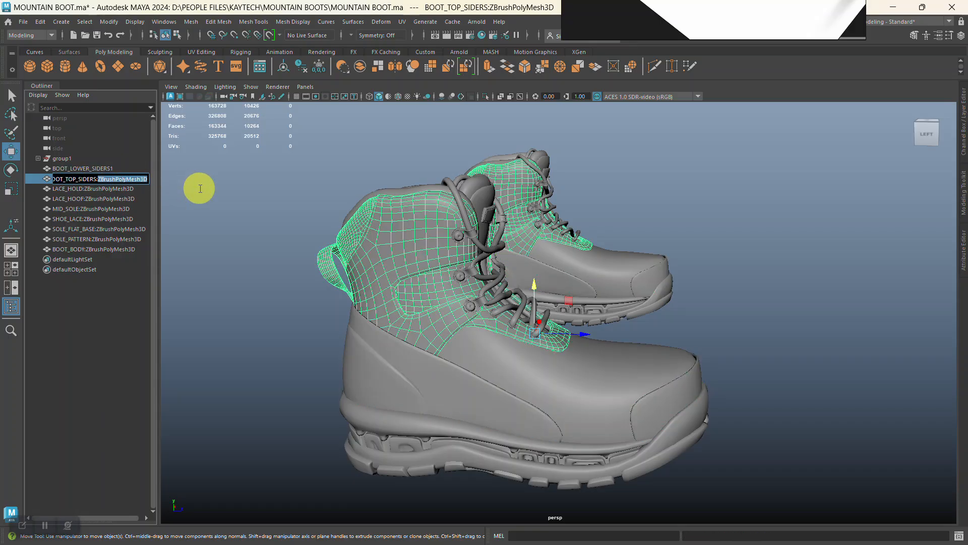
key(Return)
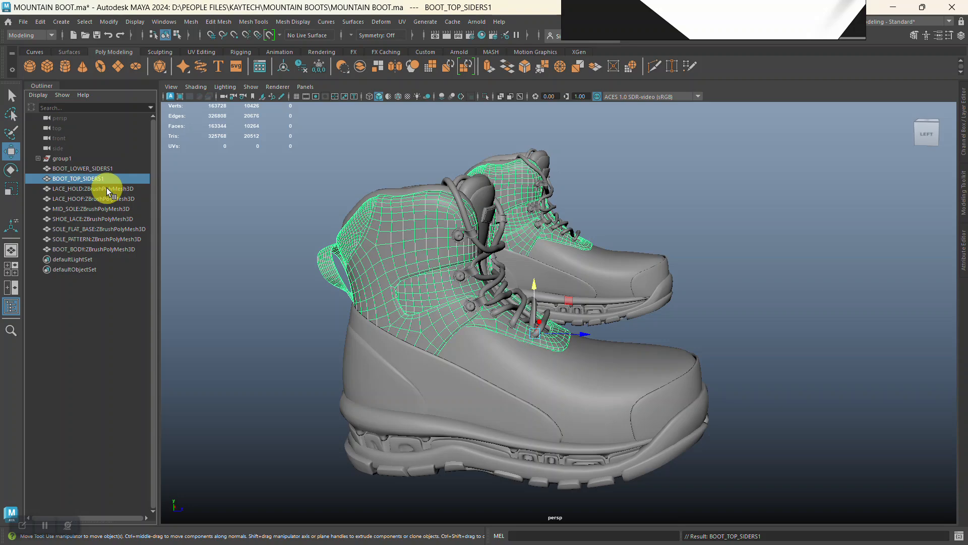
double_click(80, 189)
drag(85, 190, 159, 191)
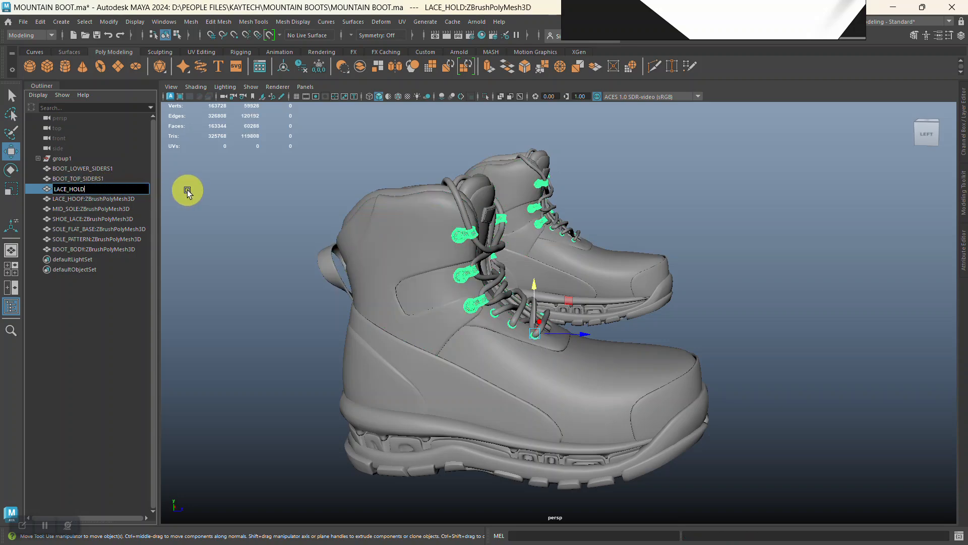
key(Return)
Step: Try to strip the ":ZBrushPolyMesh3D" suffix from the LACE_HOOF mesh name
double_click(105, 199)
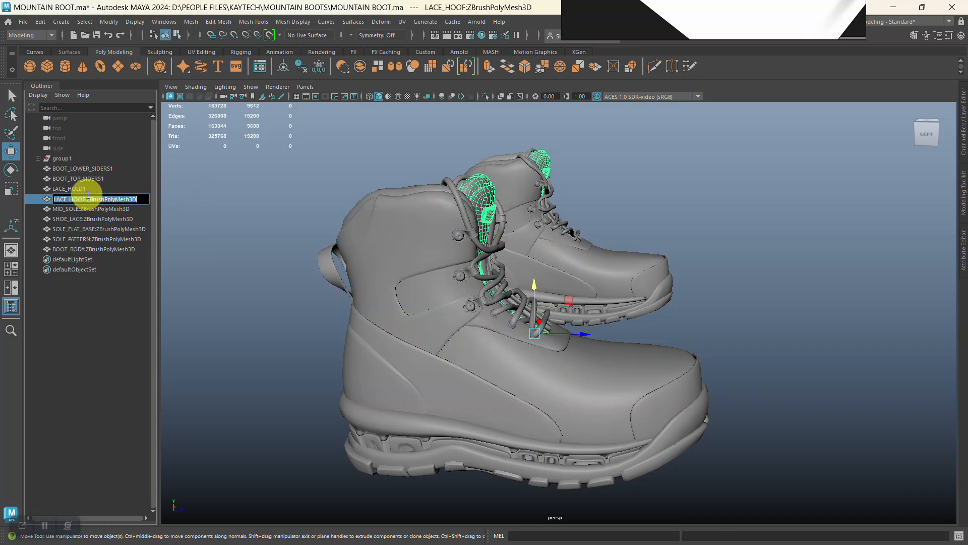
drag(87, 198, 153, 202)
key(BackSpace)
key(Return)
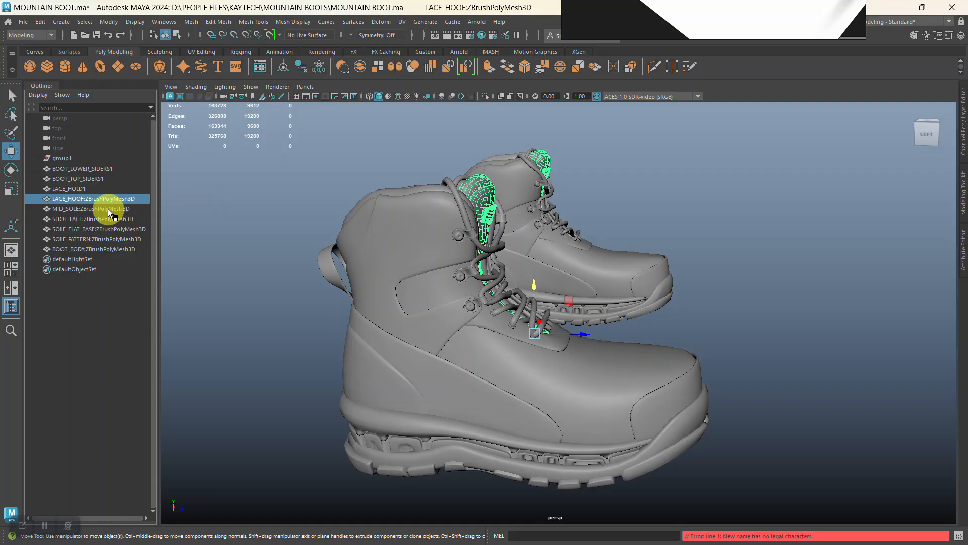
Step: Remove the ":ZBrushPolyMesh3D" suffix from the names of the LACE_HOOF and MID_SOLE meshes
double_click(87, 199)
drag(93, 197, 185, 207)
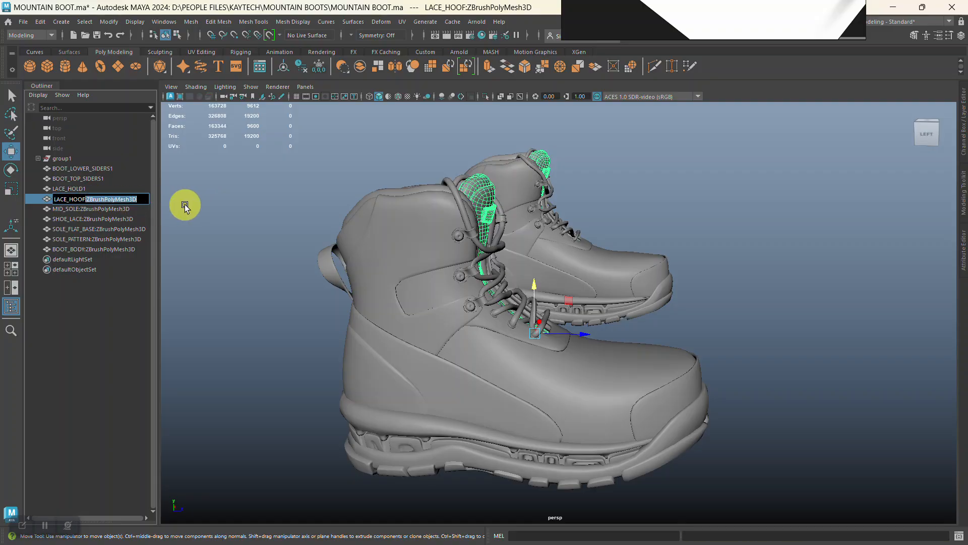
key(Return)
double_click(93, 210)
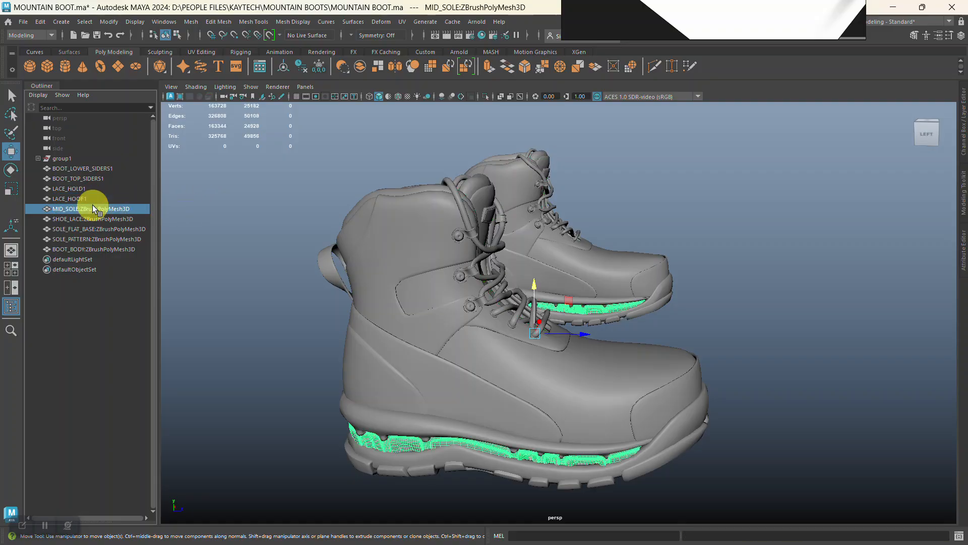
drag(79, 205, 195, 220)
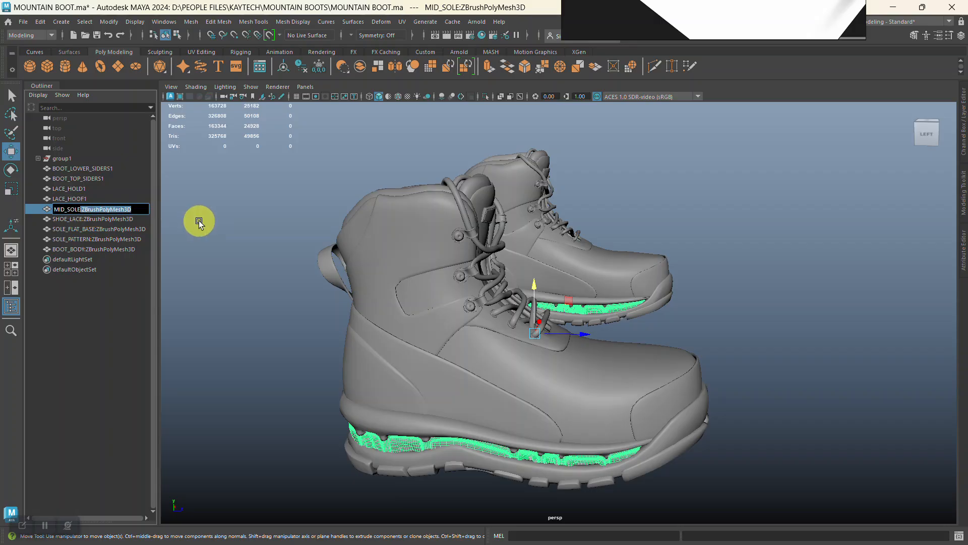
key(BackSpace)
key(Return)
Step: Remove the ":ZBrushPolyMesh3D" suffix from the names of the SHOE_LACE and SOLE_FLAT_BASE meshes
click(88, 218)
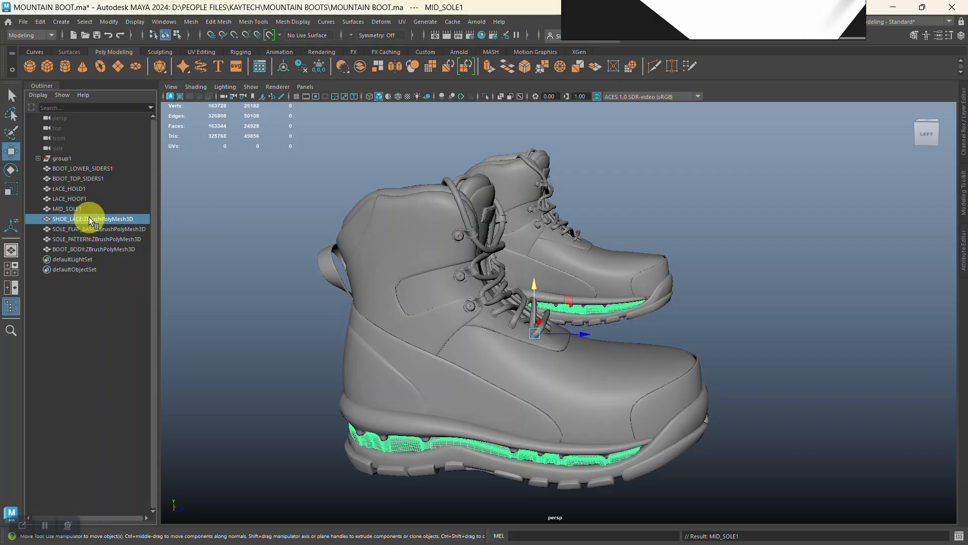
double_click(84, 219)
drag(84, 219, 201, 230)
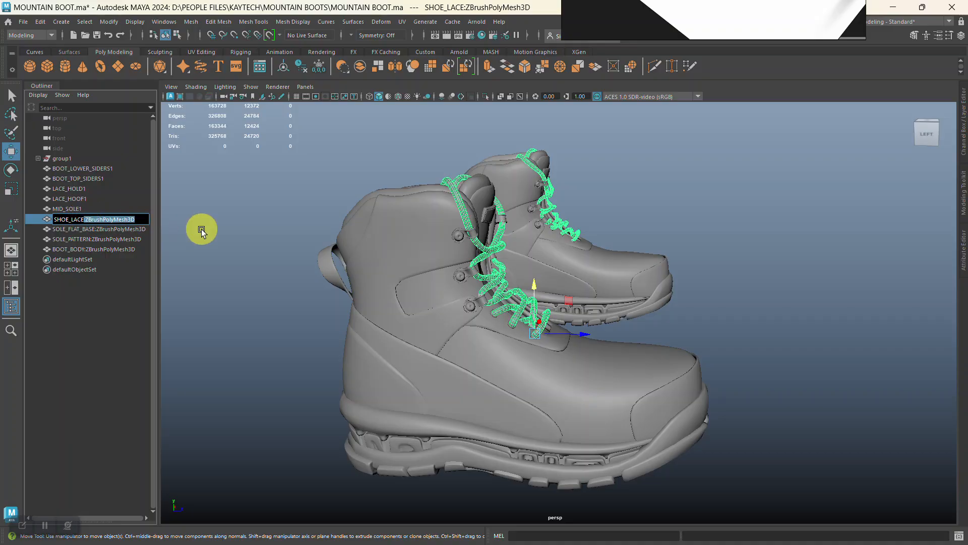
click(106, 229)
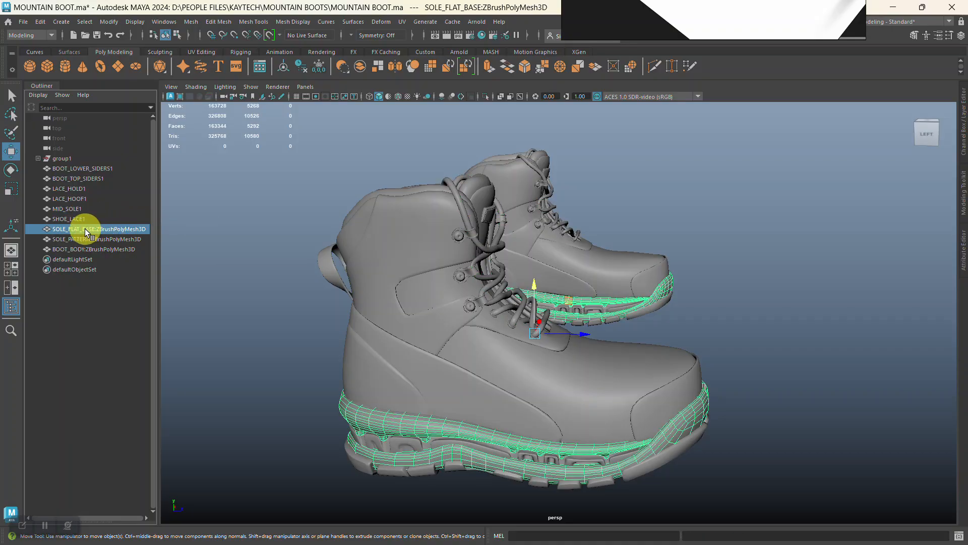
drag(97, 228, 138, 227)
text(1)
key(Return)
Step: Remove the ":ZBrushPolyMesh3D" suffix from the names of the SOLE_PATTERN and BOOT_BODY meshes
click(117, 238)
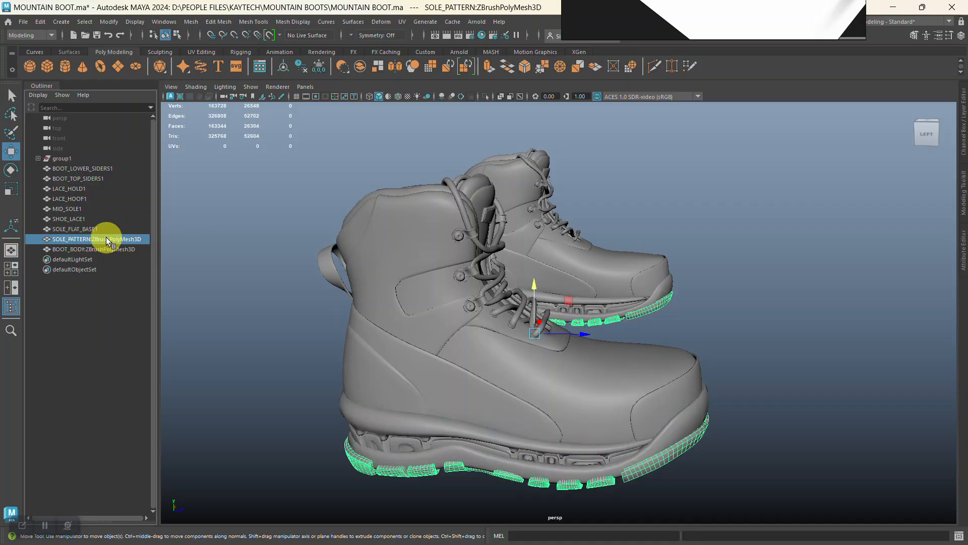
double_click(97, 238)
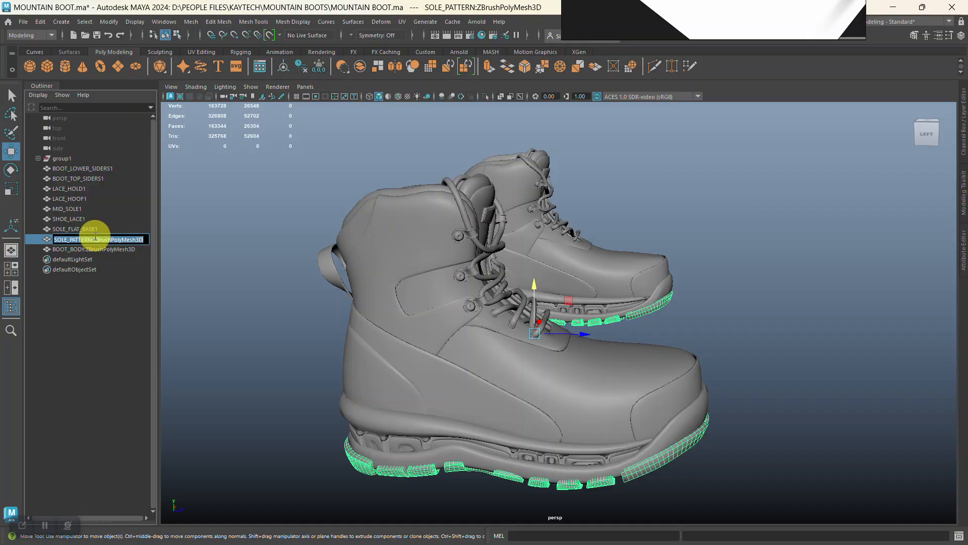
drag(93, 238, 192, 242)
key(BackSpace)
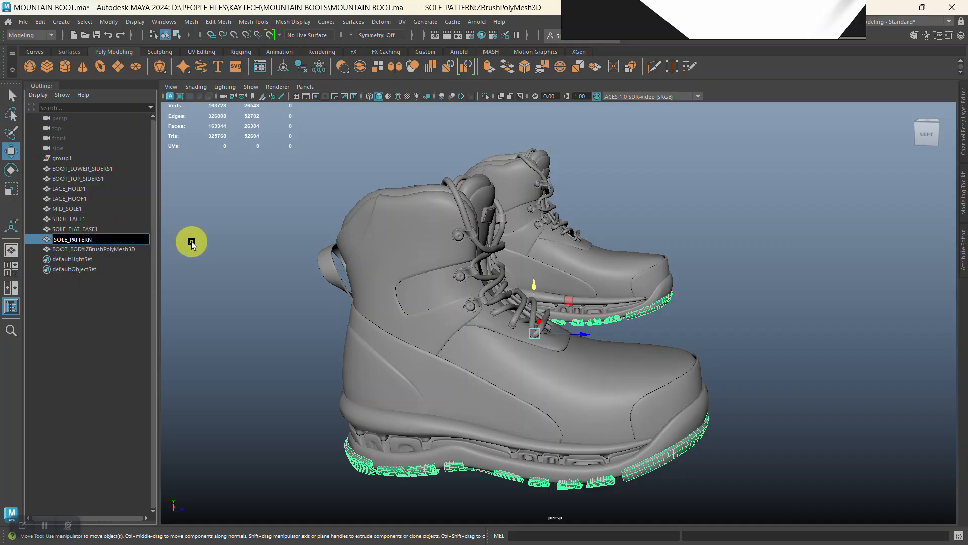
key(Return)
click(101, 249)
double_click(99, 249)
drag(89, 249, 158, 255)
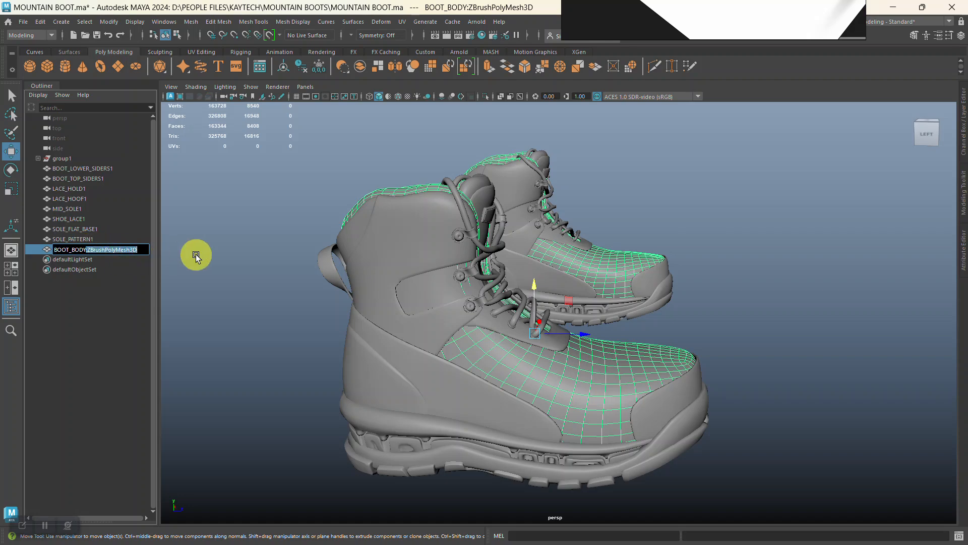
key(Return)
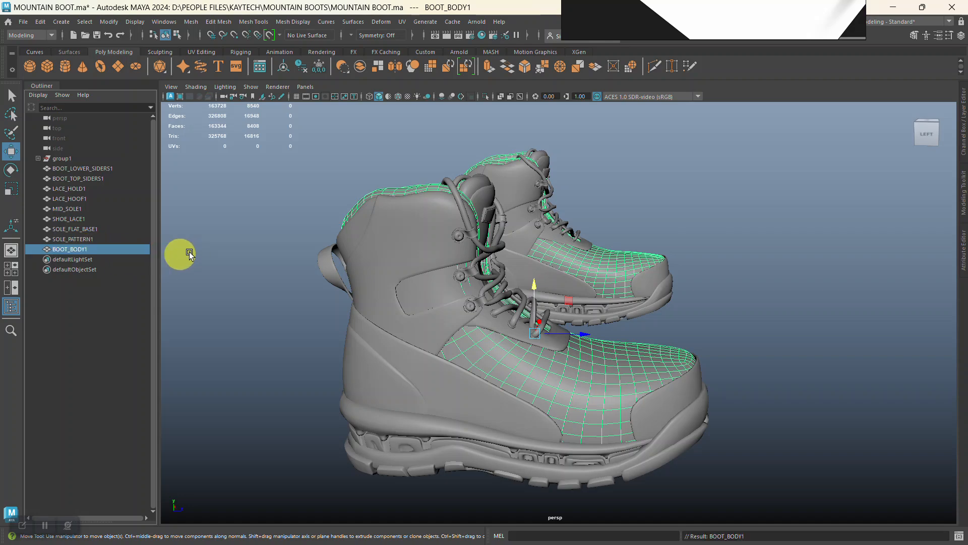
Step: Clear the selection and inspect the boots from the front and the side
click(212, 254)
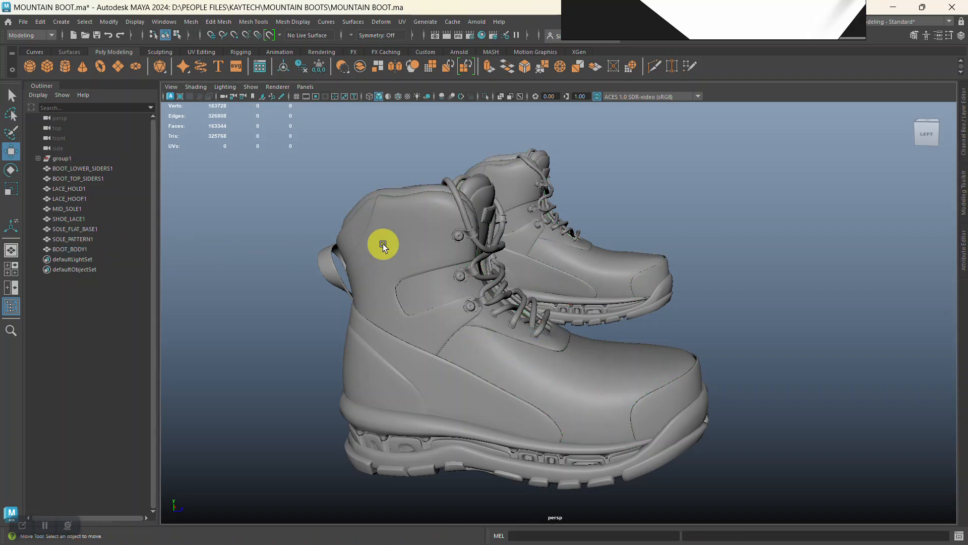
click(553, 352)
alt+right_drag(701, 298, 746, 339)
alt+drag(746, 339, 691, 320)
click(572, 279)
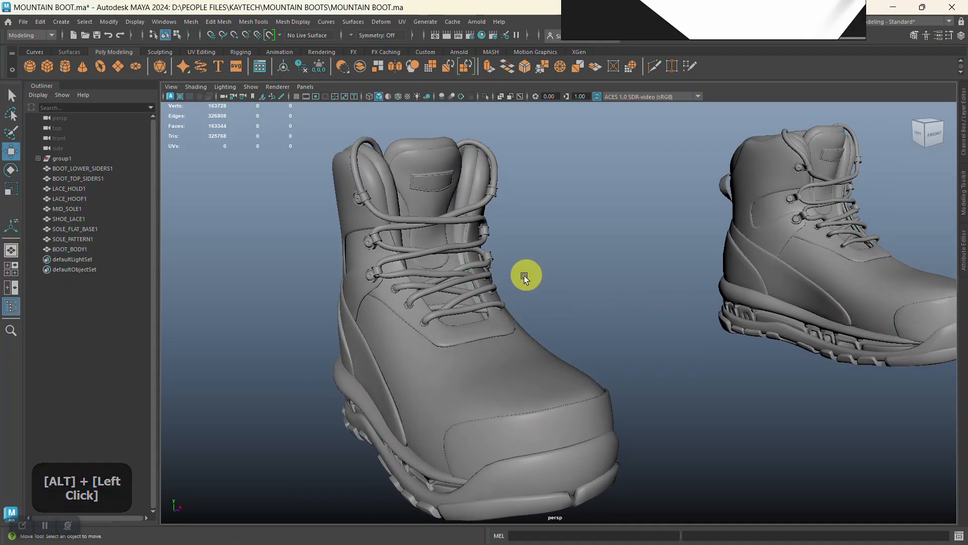
alt+right_drag(525, 274, 447, 199)
alt+drag(454, 264, 566, 266)
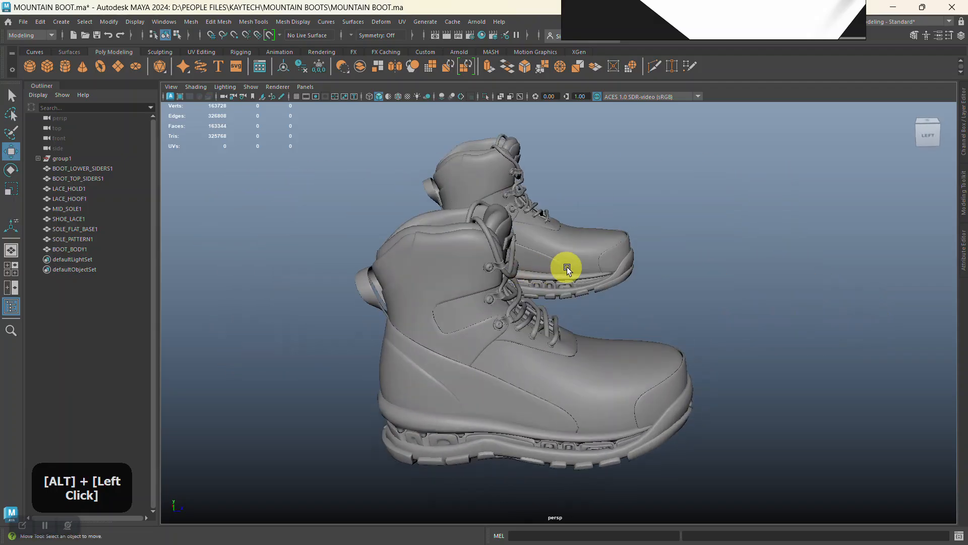
alt+right_drag(567, 266, 551, 267)
Step: Save the scene and switch the workspace to UV Editing
key(q)
key(ctrl+s)
key(w)
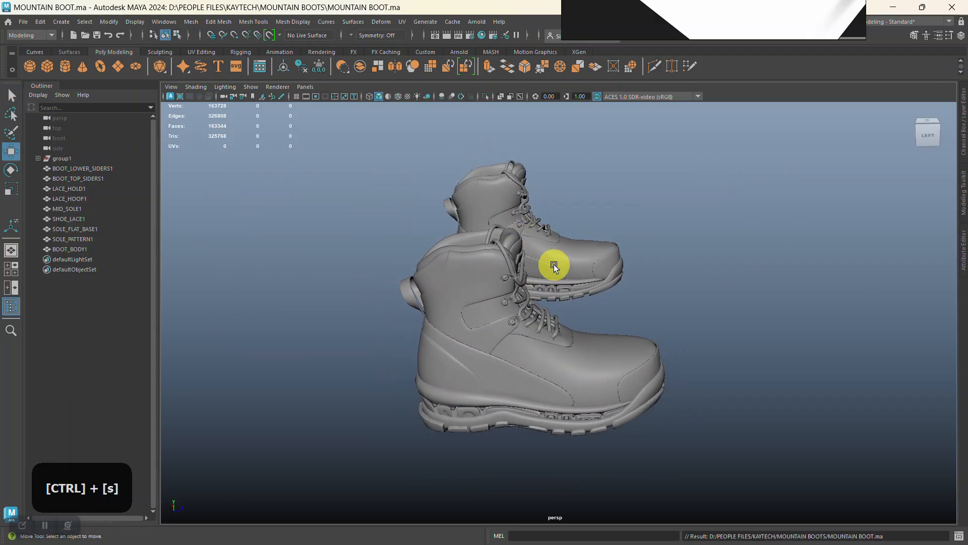
click(896, 20)
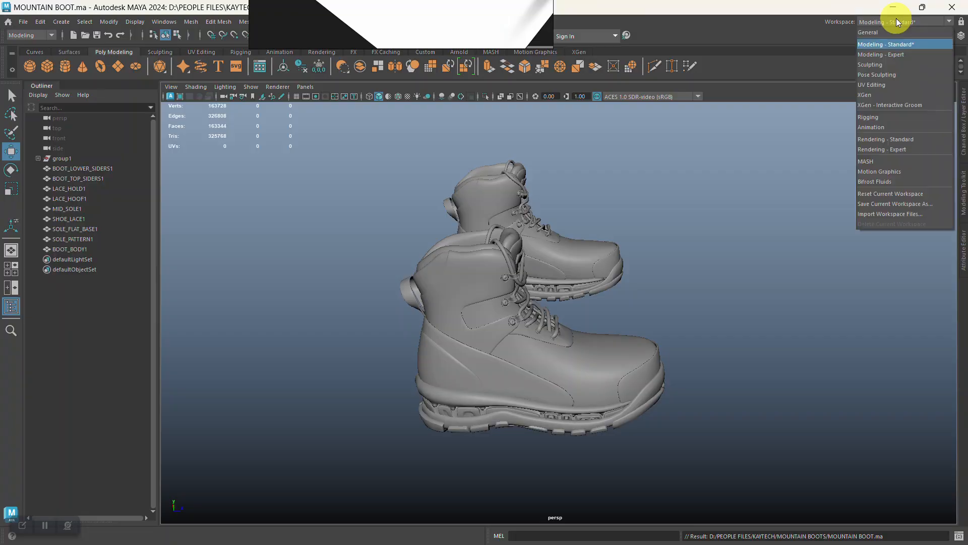
click(881, 83)
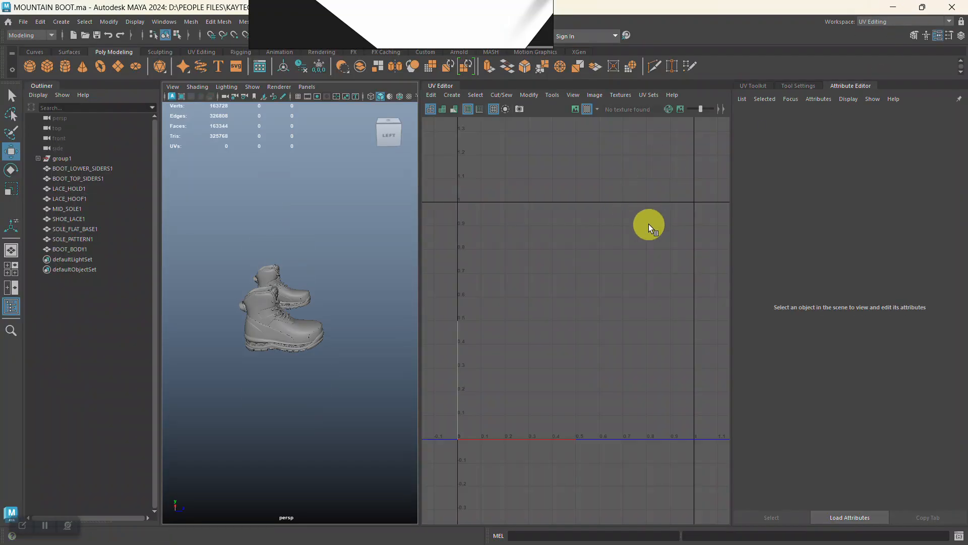
Step: Show the UV Toolkit and expand its Transform, Create, Cut and Sew, Unfold, and Arrange and Layout sections
click(753, 86)
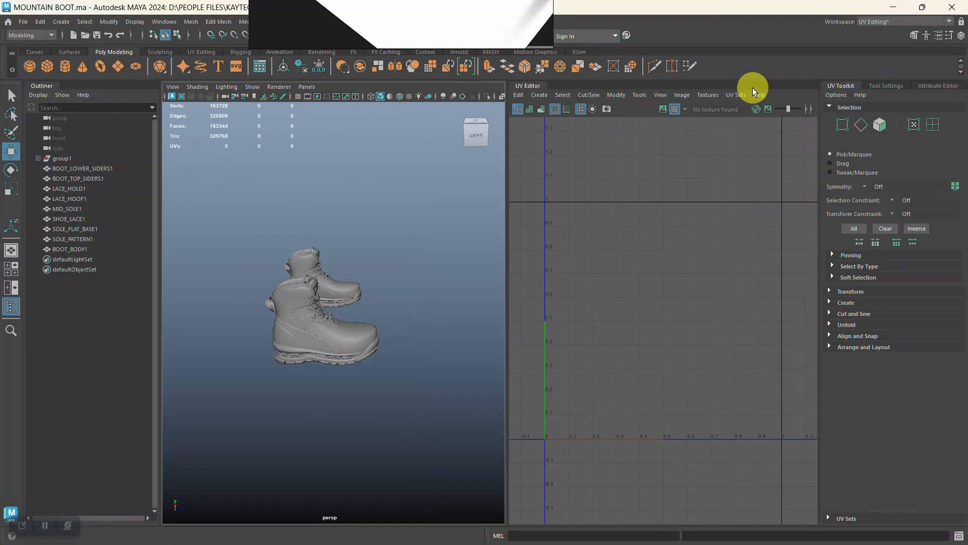
click(844, 295)
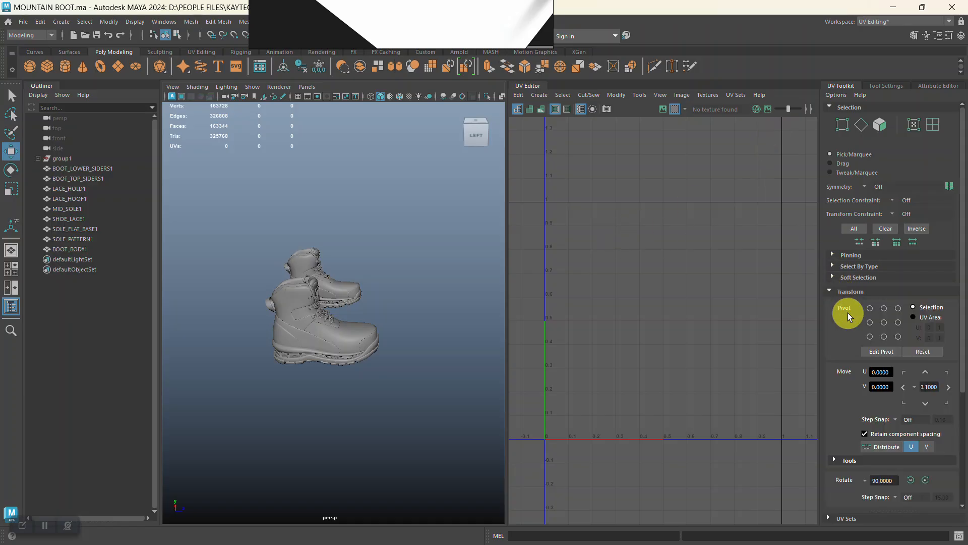
scroll(850, 322, down, 5)
click(842, 459)
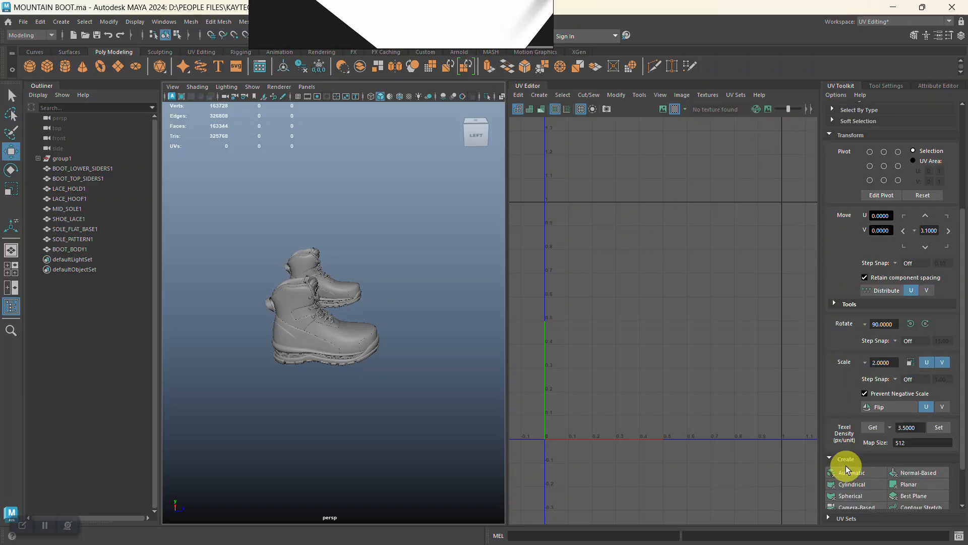
scroll(846, 465, down, 2)
click(852, 469)
scroll(853, 463, down, 3)
click(855, 480)
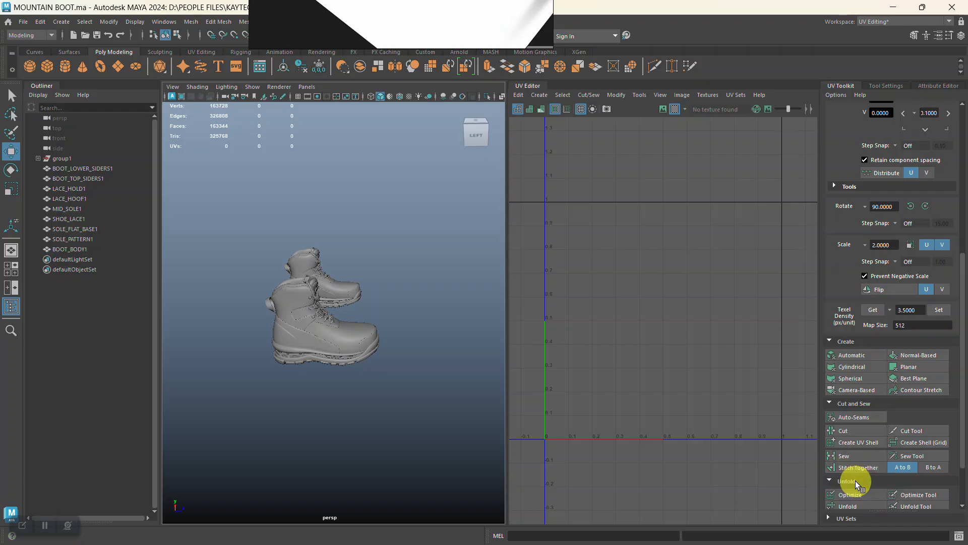
scroll(856, 480, down, 3)
click(861, 503)
scroll(859, 501, down, 5)
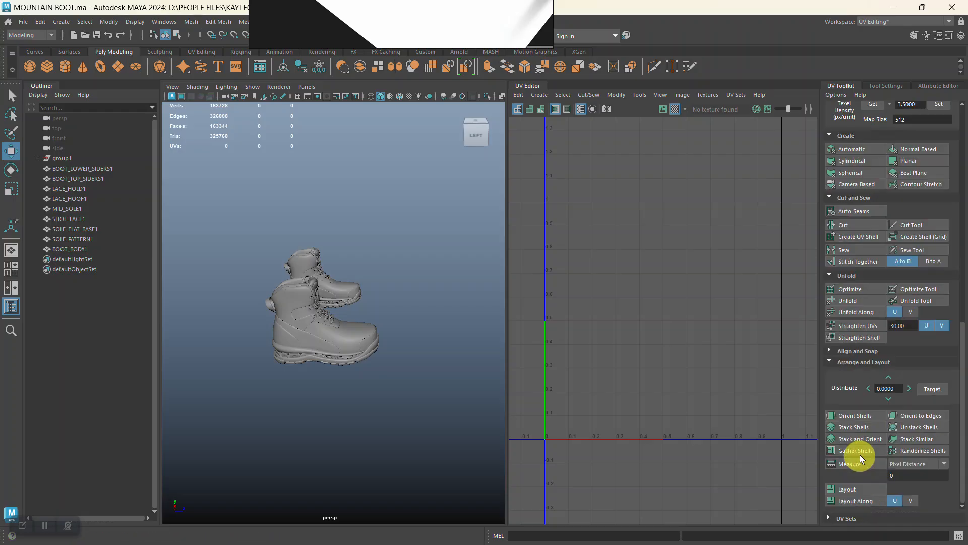
Step: Group the nine boot meshes from BOOT_LOWER_SIDERS1 to BOOT_BODY1, name the group HIKE_BOOTS and clear the selection
alt+right_drag(387, 305, 392, 372)
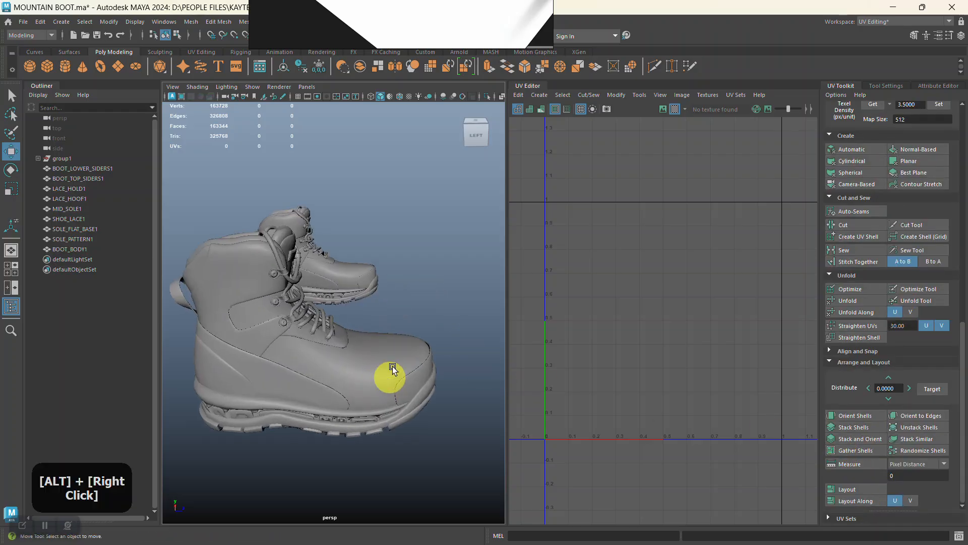
alt+drag(391, 372, 274, 342)
alt+middle_drag(209, 232, 225, 235)
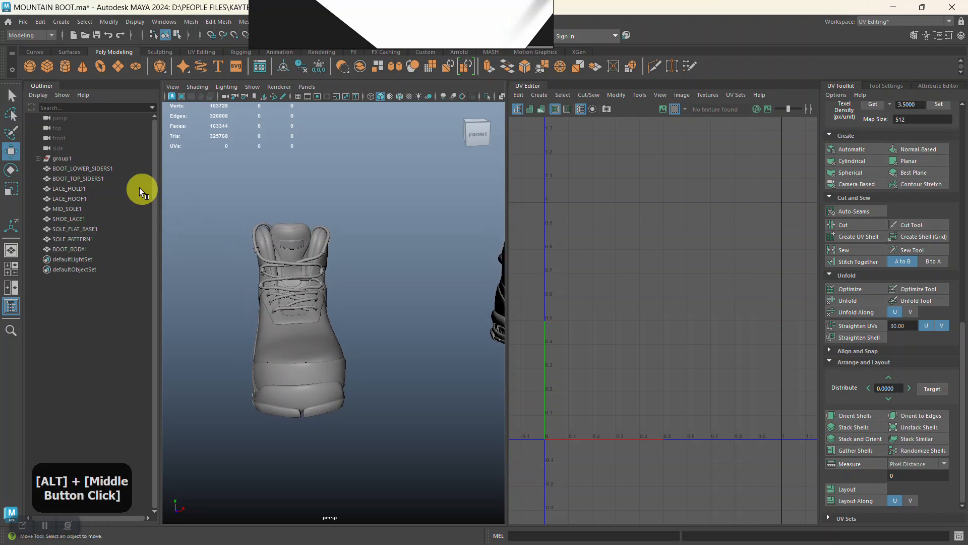
click(77, 169)
shift+click(73, 248)
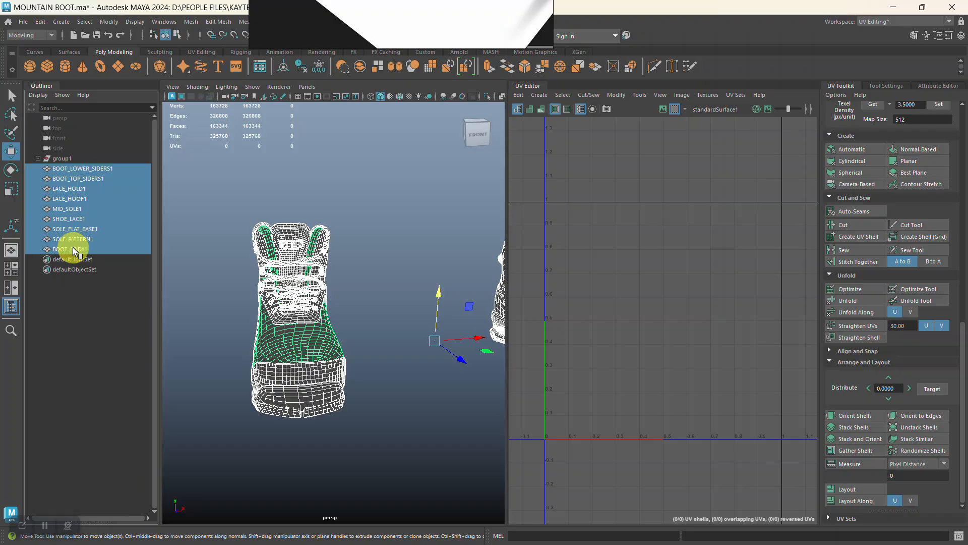
key(ctrl+g)
double_click(68, 168)
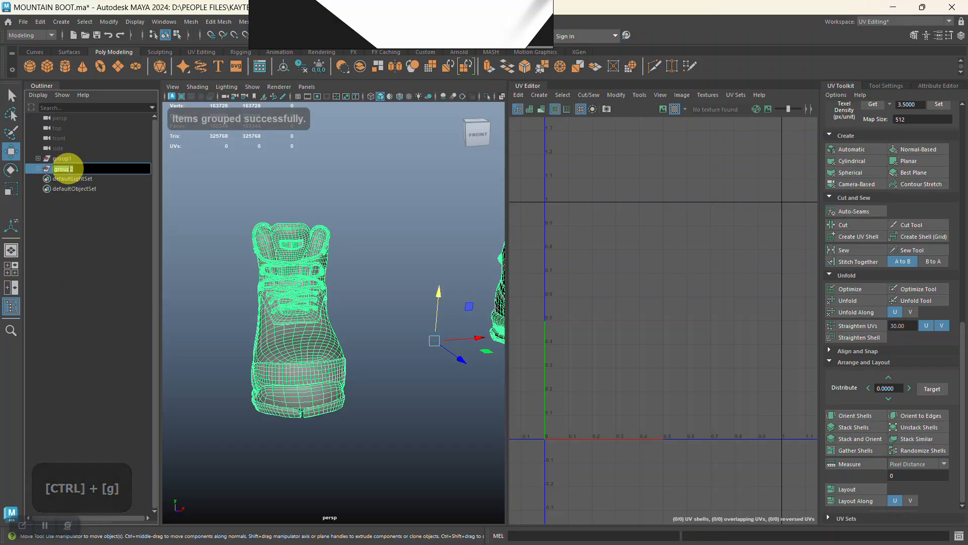
text(hike)
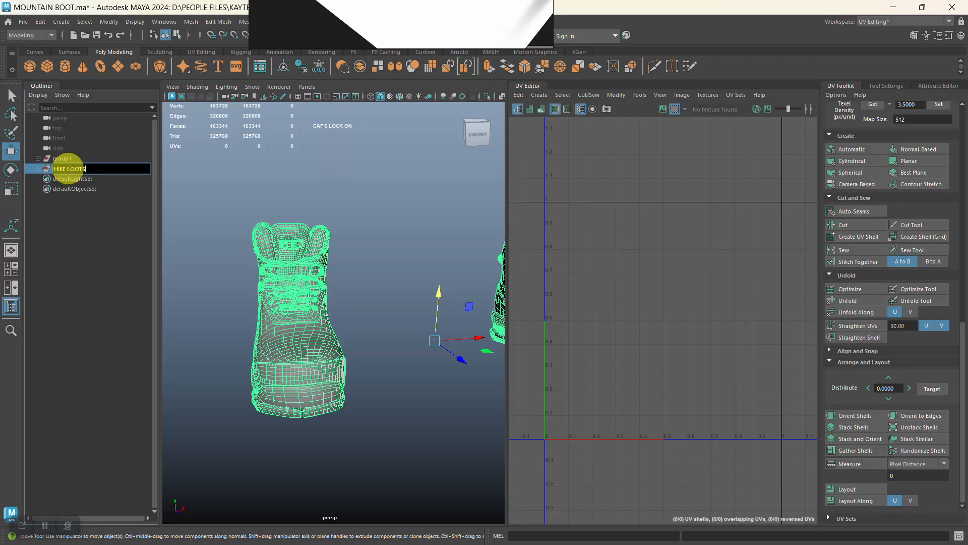
key(Return)
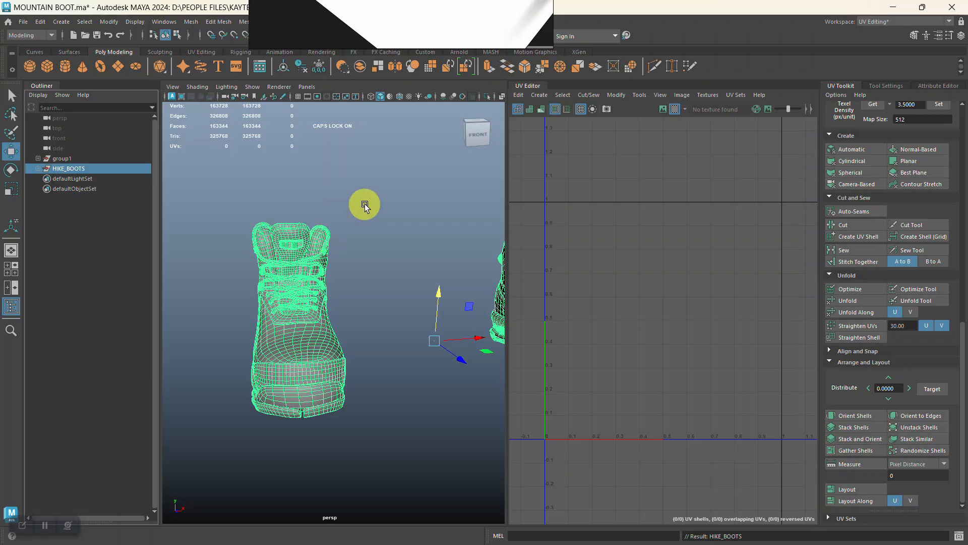
click(260, 173)
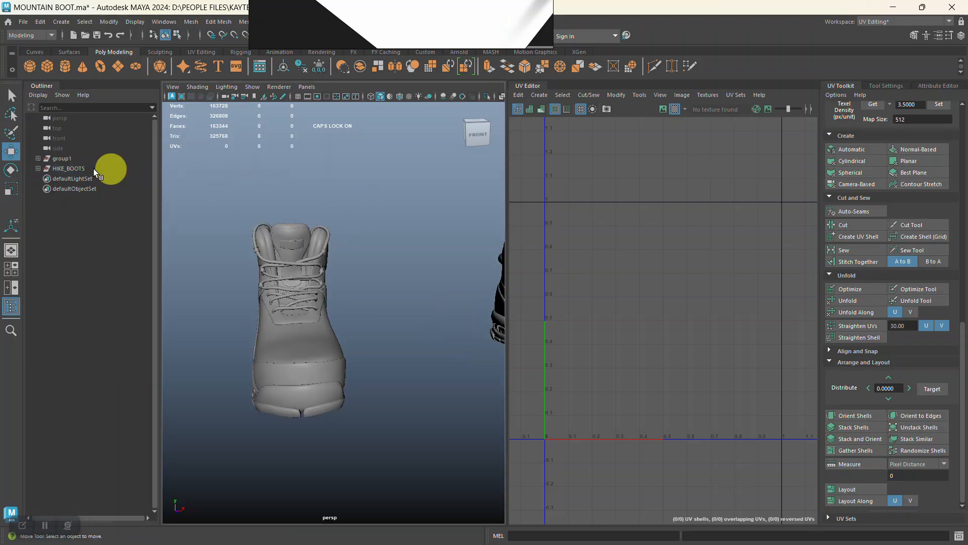
Step: Expand the HIKE_BOOTS group and isolate BOOT_LOWER_SIDERS1 in the viewport
click(38, 169)
click(69, 180)
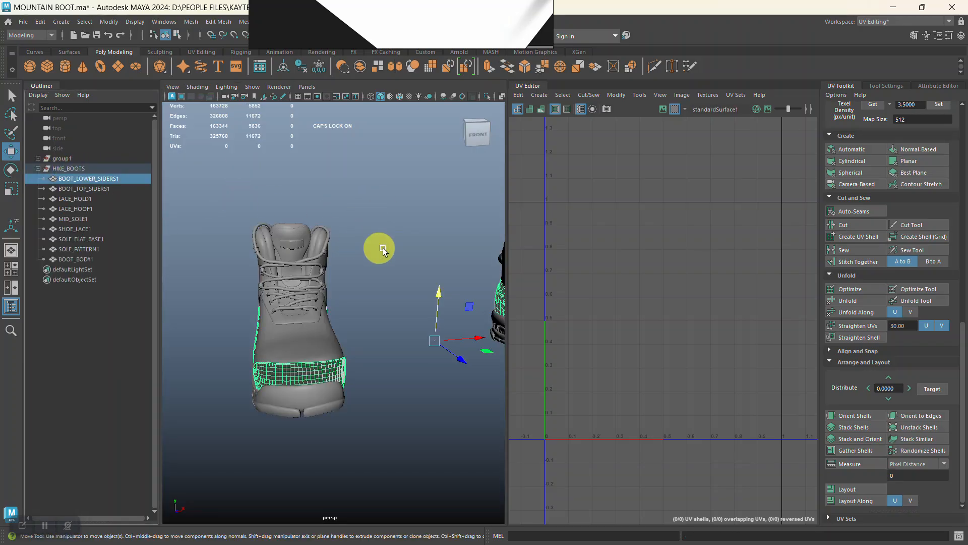
alt+right_drag(380, 248, 385, 210)
alt+middle_drag(385, 210, 353, 210)
key(ctrl+1)
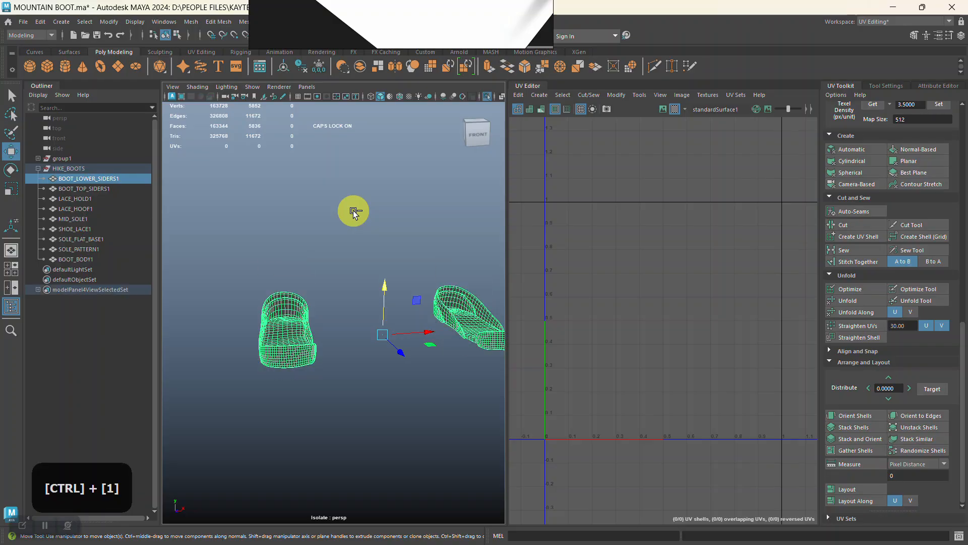
Step: Inspect the isolated lower siders mesh from above and from the side
click(335, 259)
alt+drag(335, 260, 402, 273)
alt+middle_drag(402, 272, 386, 237)
alt+right_drag(386, 235, 372, 264)
alt+drag(371, 264, 325, 309)
click(317, 335)
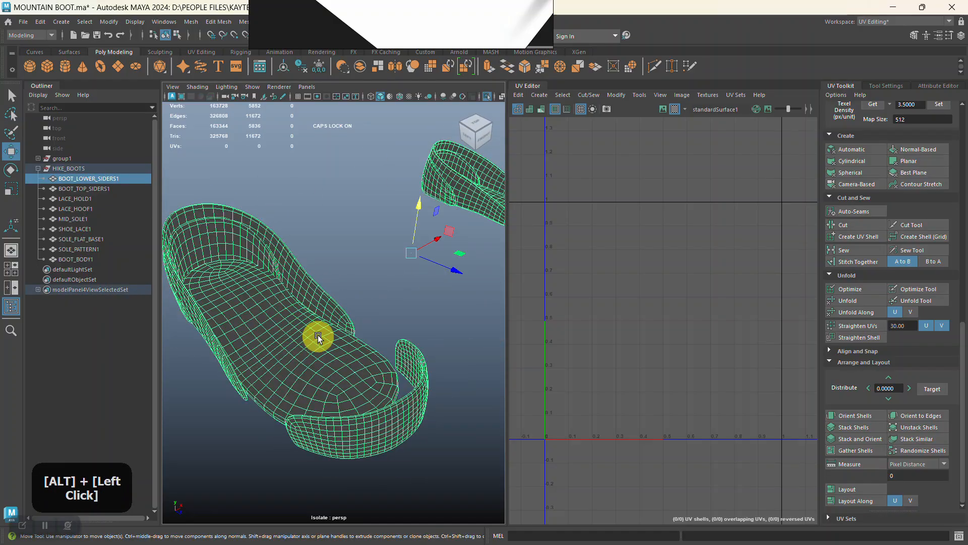
alt+right_drag(318, 335, 320, 301)
alt+drag(320, 301, 346, 287)
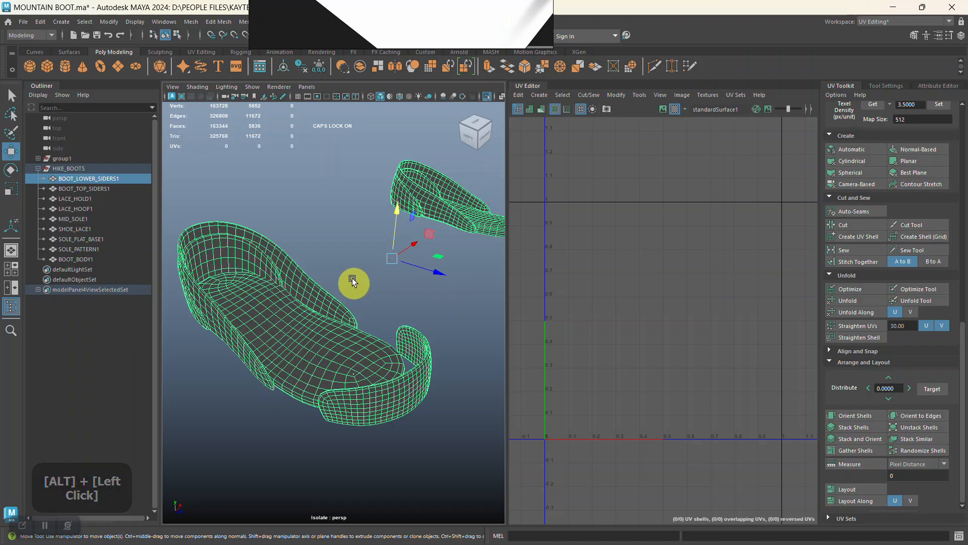
alt+drag(336, 207, 300, 197)
Step: Turn on Object X symmetry and check how components are mirrored between the left and right lower siders
click(352, 33)
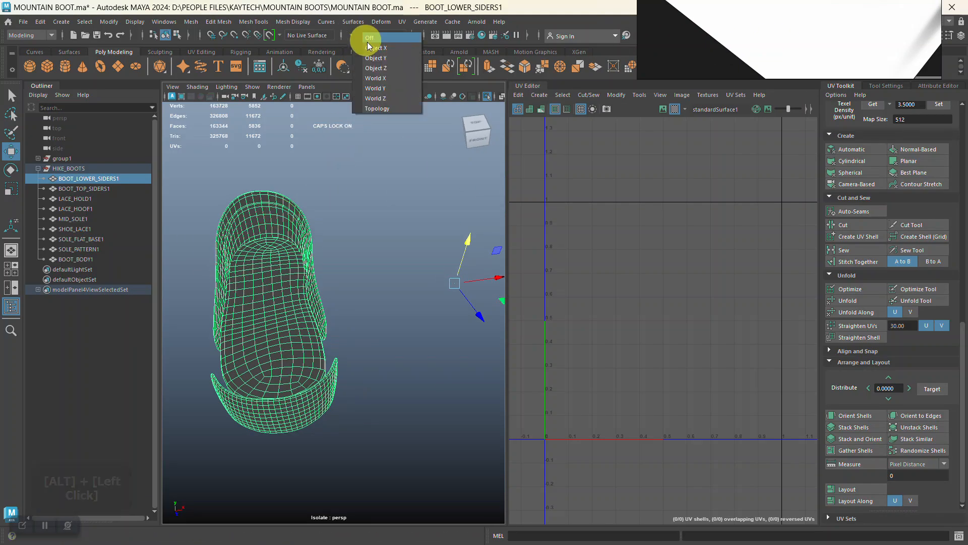
click(371, 48)
alt+right_drag(356, 339, 269, 277)
alt+middle_drag(270, 277, 272, 294)
mouse_move(272, 294)
right_down()
mouse_move(259, 229)
mouse_move(260, 286)
right_up()
alt+drag(260, 285, 263, 340)
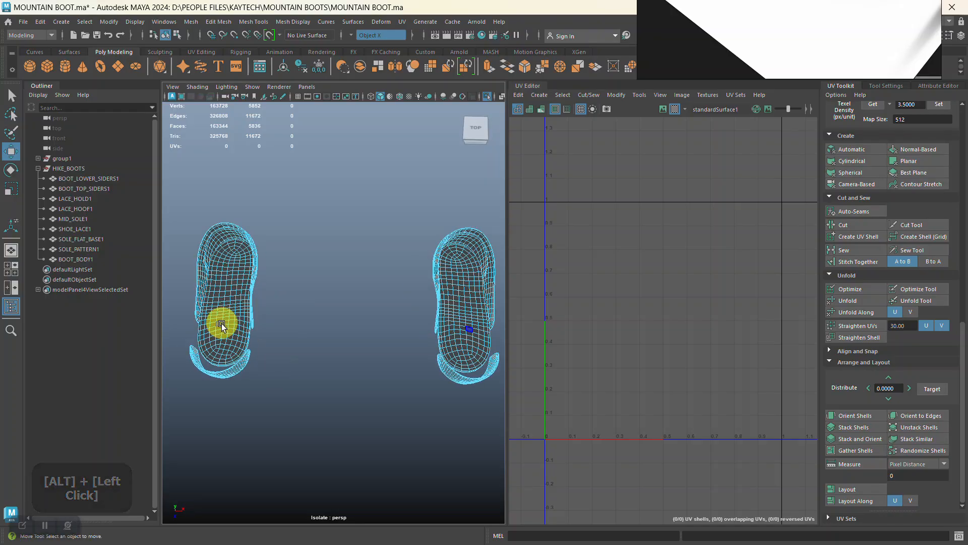
mouse_move(223, 335)
alt+right_down()
mouse_move(269, 352)
mouse_move(234, 328)
alt+right_up()
alt+drag(234, 328, 246, 311)
alt+right_drag(247, 311, 313, 348)
alt+drag(314, 348, 342, 318)
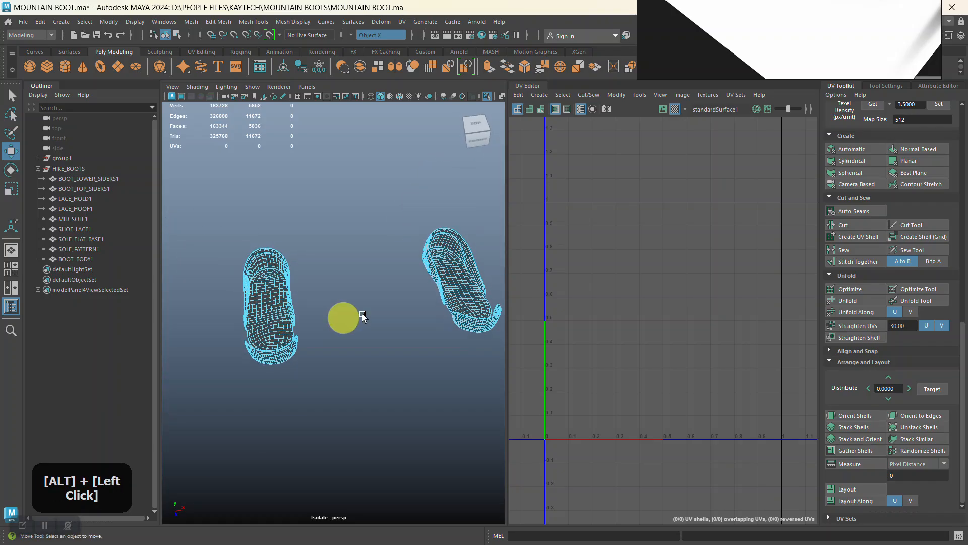
alt+middle_drag(376, 310, 362, 313)
alt+right_drag(362, 313, 371, 301)
alt+drag(371, 302, 362, 289)
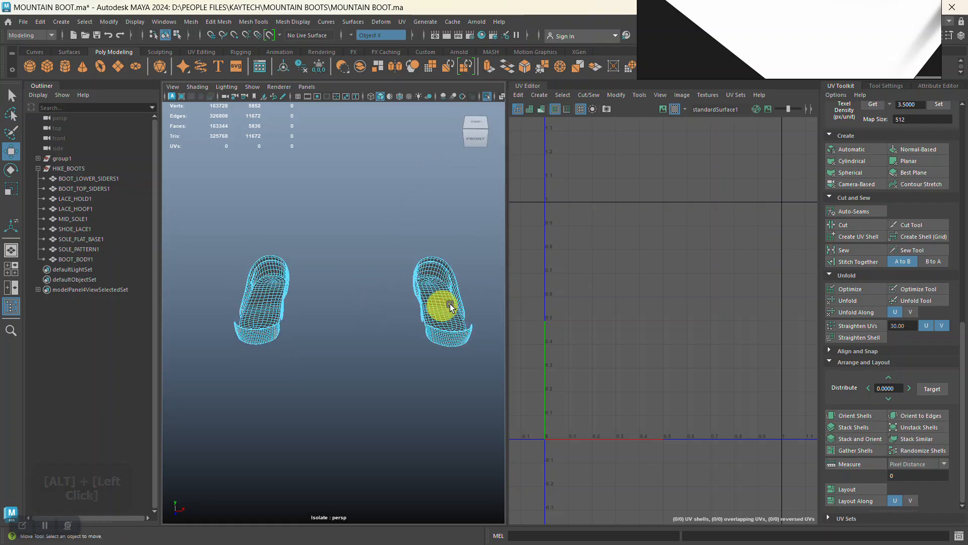
alt+right_drag(337, 251, 255, 248)
Step: Select all faces of the lower siders, turn symmetry off and clear the selection
drag(198, 212, 466, 398)
click(352, 35)
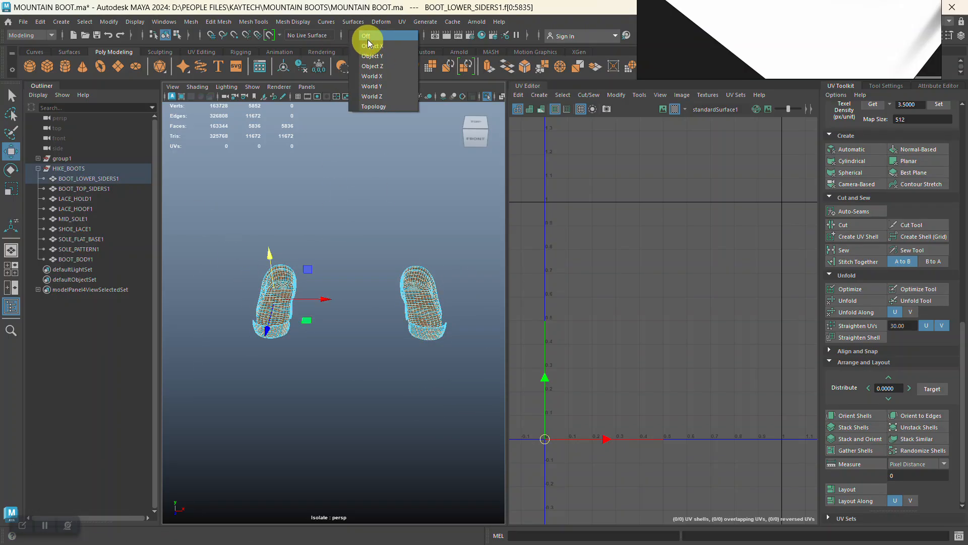
click(367, 38)
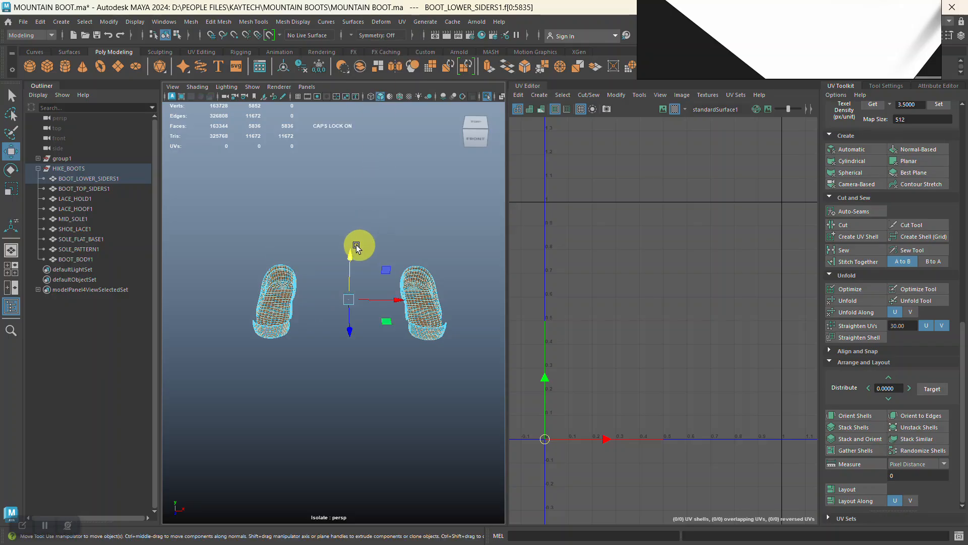
click(308, 226)
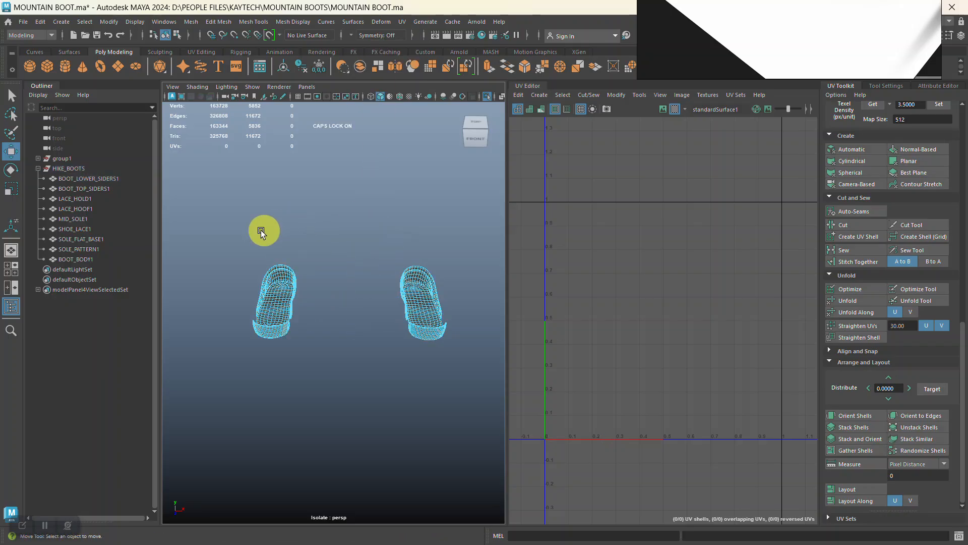
Step: Select all faces of BOOT_LOWER_SIDERS1 and create camera-based UVs for them
right_click(280, 286)
click(278, 284)
drag(217, 216, 465, 388)
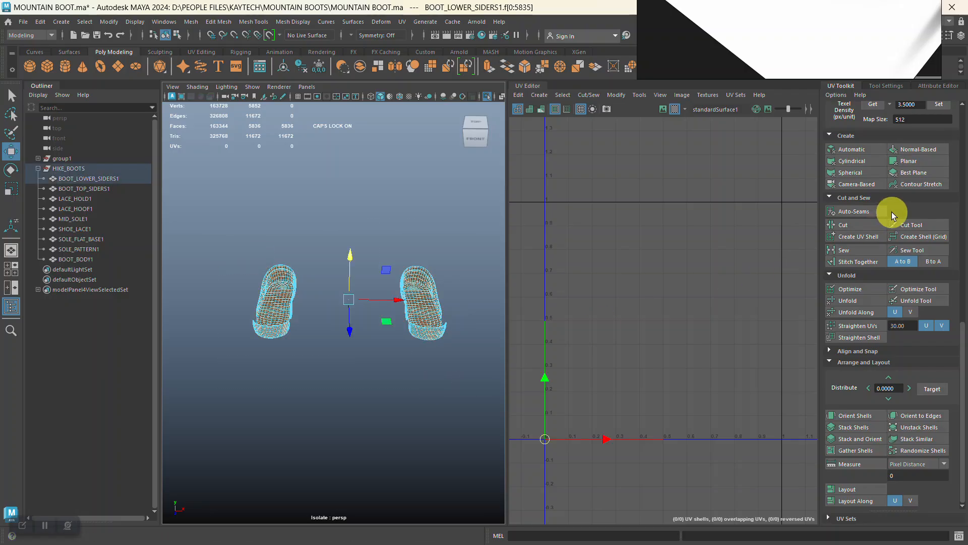
click(857, 184)
Step: Check the projected checker pattern on the lower siders up close and switch the mesh to edge selection
alt+right_drag(316, 311, 283, 350)
alt+drag(283, 350, 374, 309)
alt+right_drag(374, 309, 360, 353)
alt+drag(360, 353, 251, 356)
alt+middle_drag(250, 357, 393, 296)
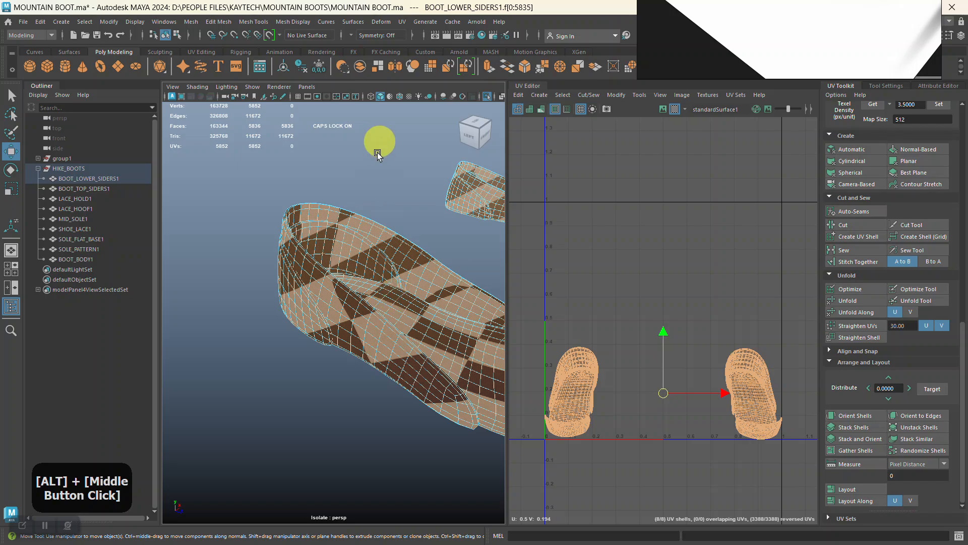
right_click(333, 204)
click(332, 174)
Step: Examine the lower siders' inner surfaces, heel and side panels from several angles for possible seam edges
alt+drag(364, 178, 346, 275)
alt+middle_drag(346, 275, 353, 277)
alt+right_drag(353, 277, 381, 328)
alt+drag(380, 329, 325, 331)
alt+middle_drag(324, 331, 327, 318)
alt+right_drag(327, 318, 324, 309)
alt+drag(325, 309, 370, 281)
alt+middle_drag(370, 281, 376, 272)
alt+drag(376, 273, 340, 287)
alt+middle_drag(339, 288, 333, 331)
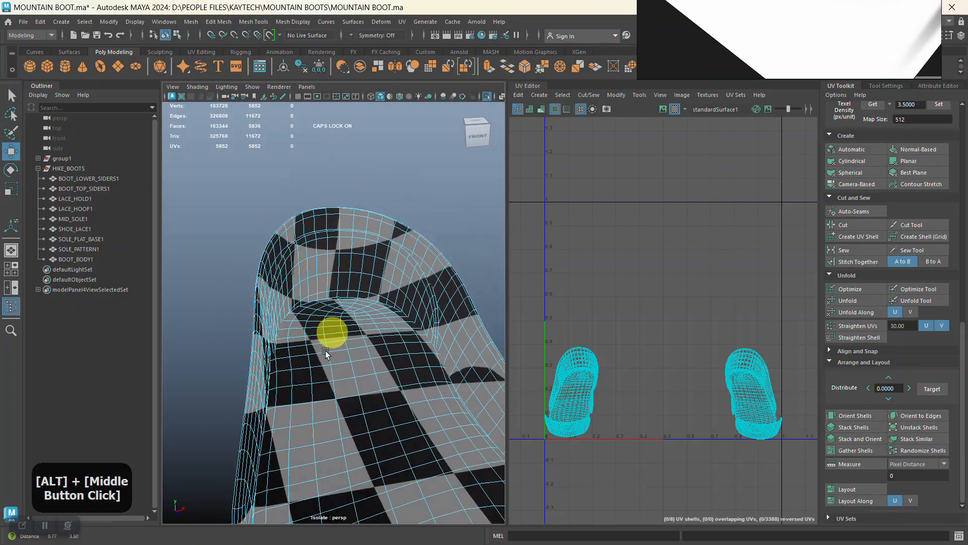
alt+right_drag(333, 331, 327, 333)
alt+drag(326, 333, 379, 321)
alt+drag(421, 306, 343, 315)
alt+right_drag(343, 315, 282, 280)
alt+middle_drag(330, 294, 300, 319)
alt+drag(301, 319, 368, 310)
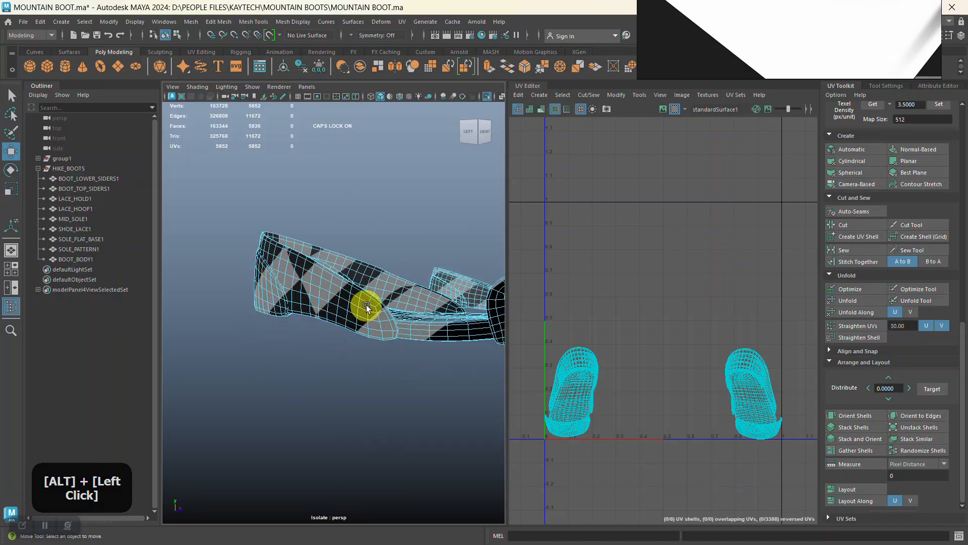
alt+right_drag(367, 309, 296, 346)
alt+middle_drag(296, 346, 335, 322)
alt+drag(335, 323, 306, 237)
alt+right_drag(307, 237, 313, 283)
alt+drag(313, 283, 339, 320)
alt+middle_drag(340, 319, 338, 324)
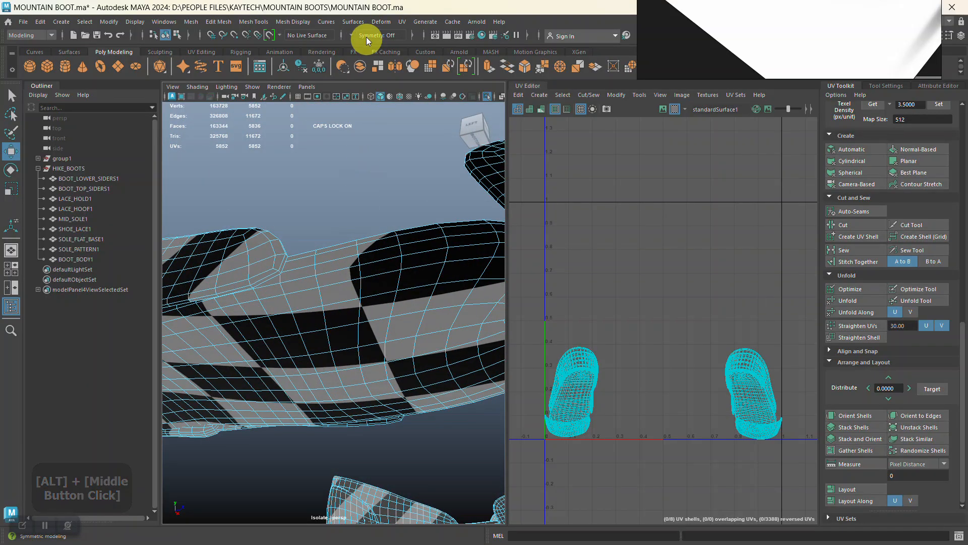
Step: Turn on Object X symmetry and turn off the checker texture on the lower siders
click(351, 40)
click(374, 55)
alt+right_drag(353, 190, 339, 253)
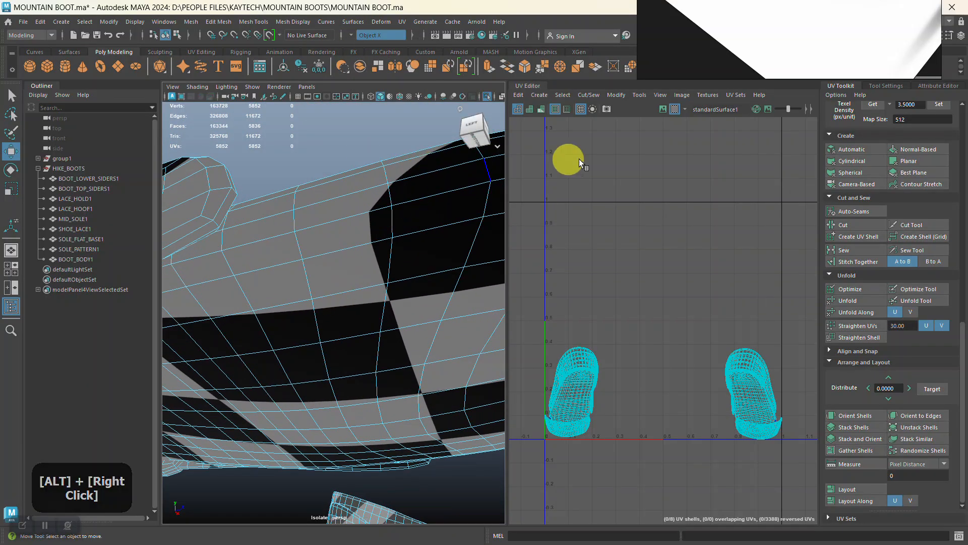
alt+right_drag(474, 306, 432, 252)
alt+right_drag(623, 155, 335, 296)
alt+drag(334, 296, 340, 310)
alt+right_drag(340, 309, 342, 347)
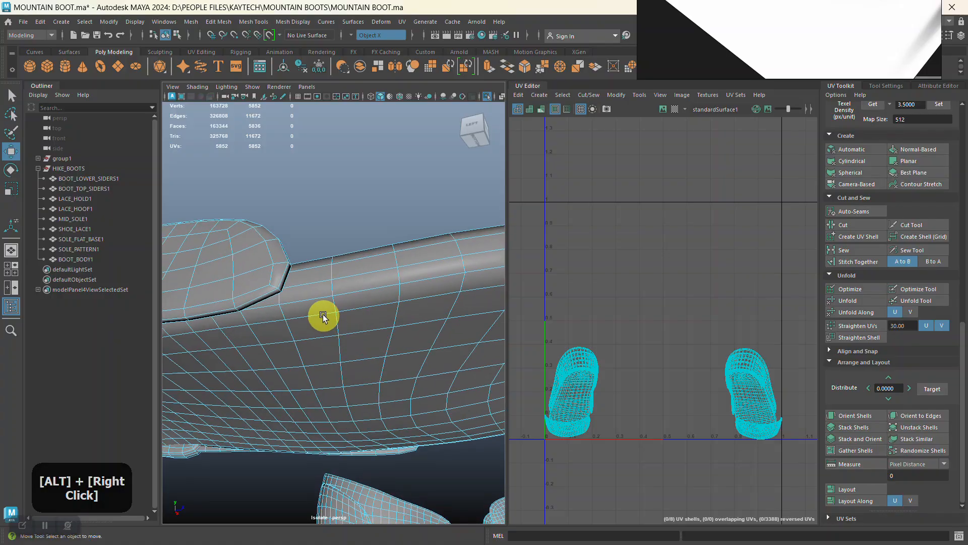
Step: Select the edge loop around the rim of the flat sole shell on both boots and cut the UVs along it
click(314, 300)
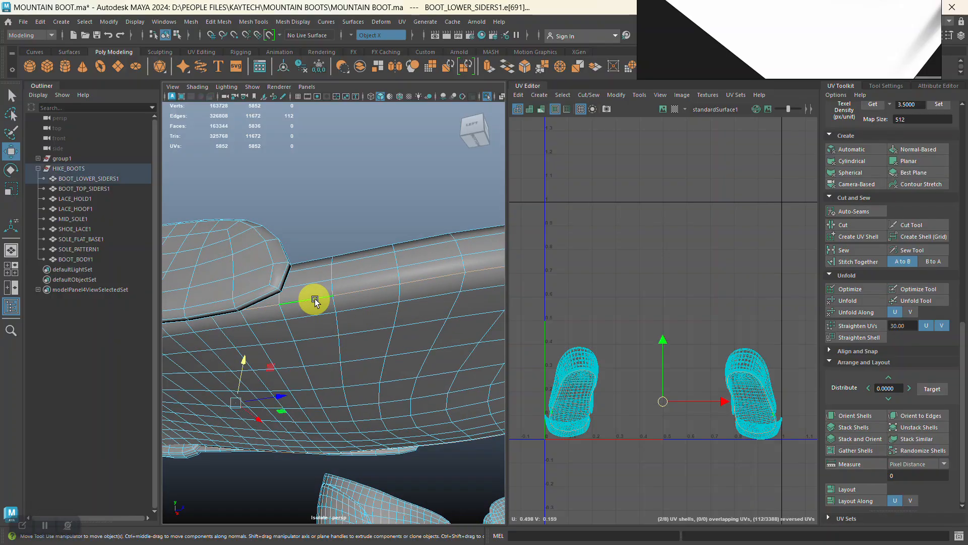
alt+right_drag(314, 298, 320, 281)
alt+drag(320, 281, 307, 277)
alt+right_drag(308, 277, 370, 392)
alt+drag(370, 391, 310, 331)
alt+right_drag(350, 344, 373, 306)
alt+middle_drag(373, 307, 262, 297)
alt+right_drag(263, 297, 361, 425)
alt+middle_drag(362, 425, 319, 356)
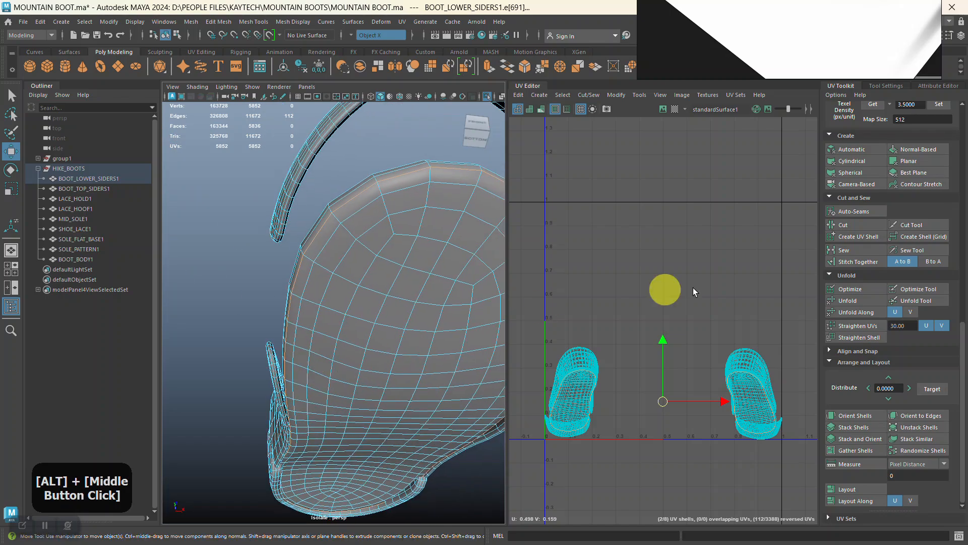
click(850, 229)
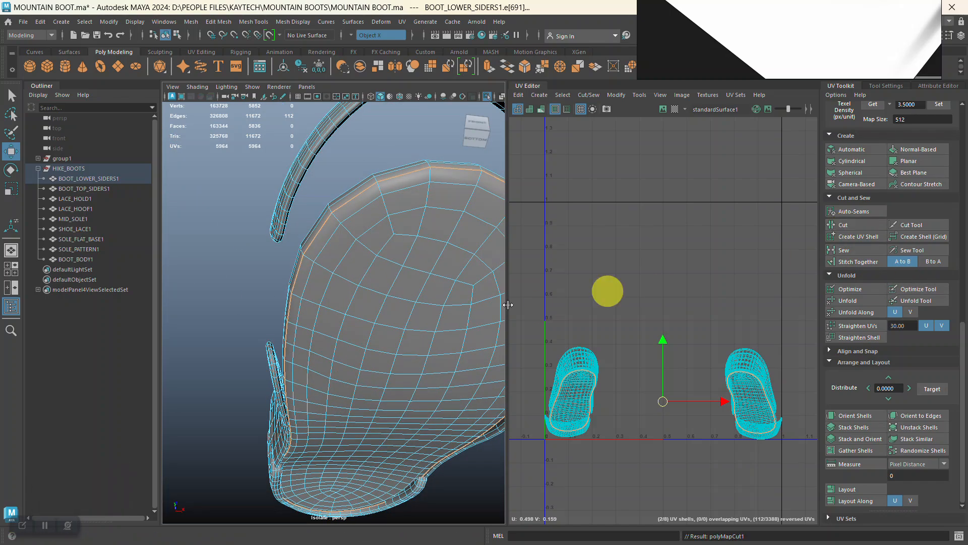
Step: Select the first edges of the seam along the inner rim of the lower siders' toe cap
alt+right_drag(383, 323, 313, 283)
alt+drag(314, 283, 356, 298)
alt+right_drag(356, 296, 277, 280)
alt+drag(277, 280, 377, 325)
alt+middle_drag(378, 325, 352, 280)
alt+right_drag(352, 282, 364, 362)
alt+middle_drag(364, 361, 368, 367)
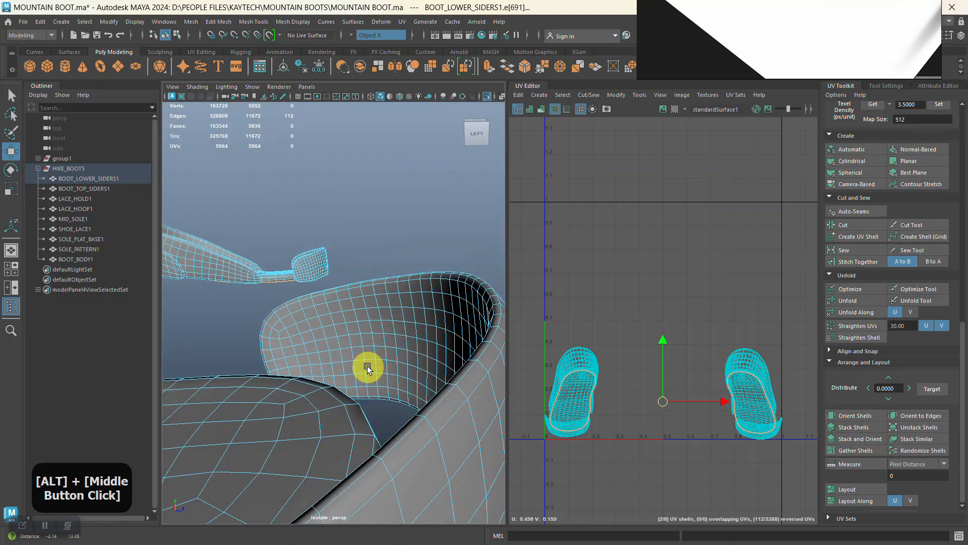
alt+drag(368, 367, 357, 318)
alt+middle_drag(357, 318, 380, 295)
alt+right_drag(380, 295, 380, 326)
alt+middle_drag(380, 327, 404, 322)
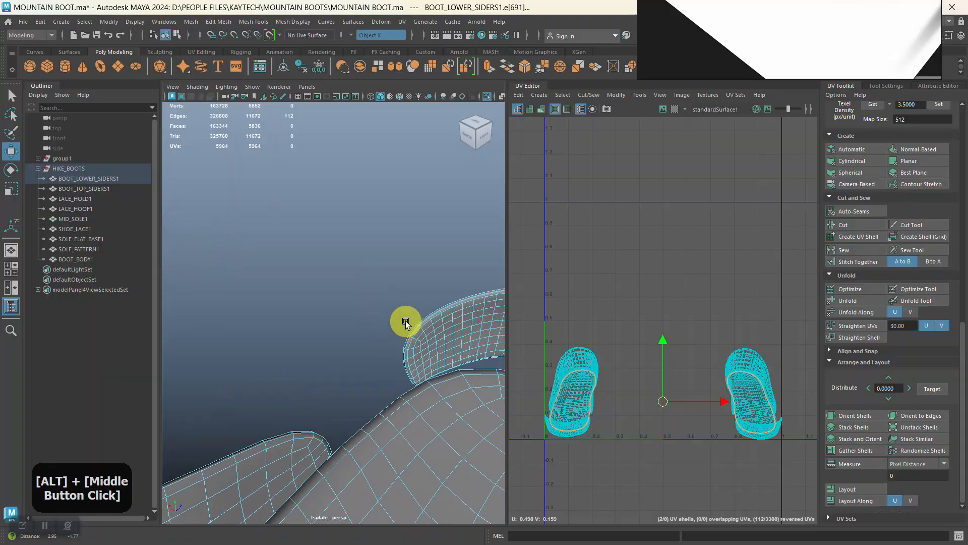
alt+right_drag(404, 323, 437, 347)
alt+middle_drag(437, 346, 406, 329)
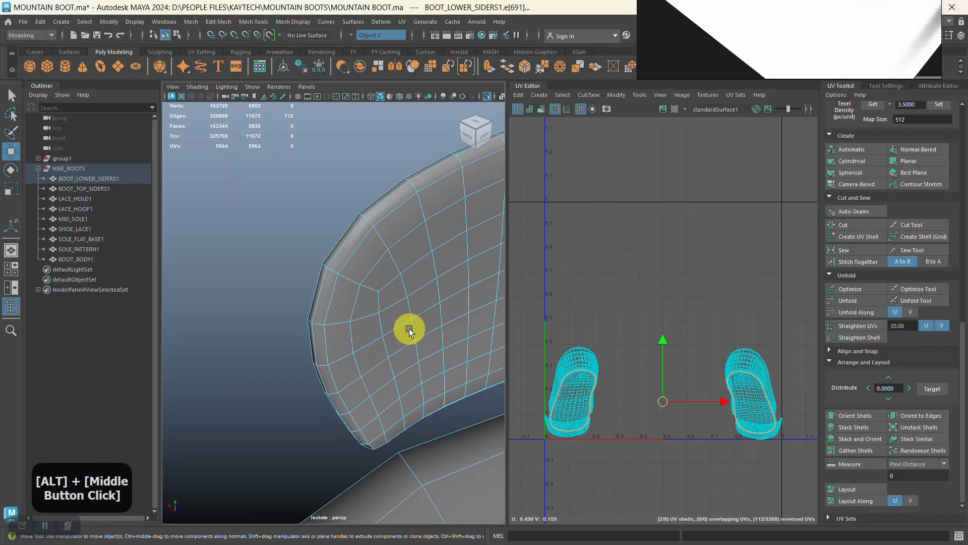
alt+right_drag(407, 329, 369, 263)
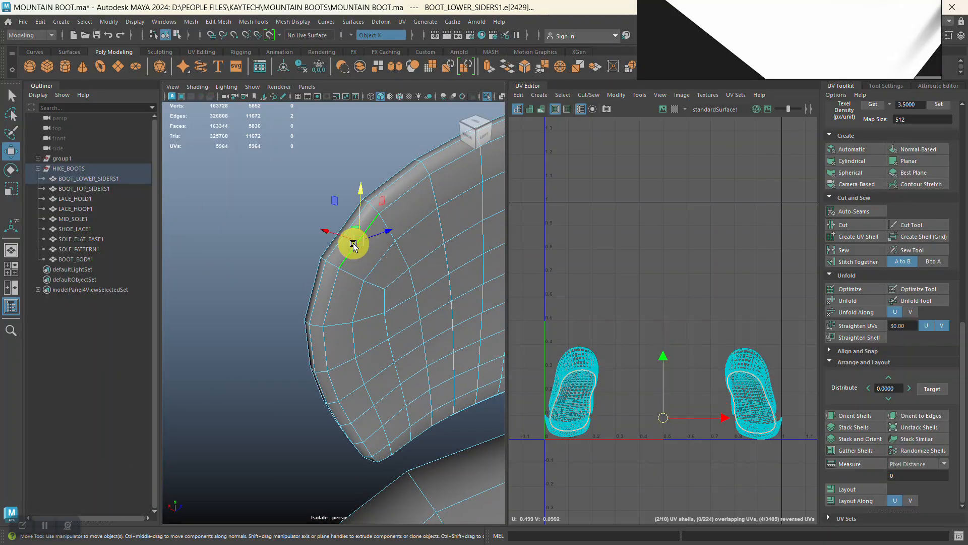
Step: Extend the toe cap edge selection around its lower inner border to complete the seam loop on both boots
alt+middle_drag(430, 331, 385, 262)
alt+drag(385, 262, 401, 256)
alt+middle_drag(400, 255, 361, 317)
alt+right_drag(361, 318, 360, 328)
alt+drag(359, 329, 379, 259)
alt+middle_drag(379, 259, 368, 413)
alt+right_drag(368, 414, 361, 424)
alt+middle_drag(361, 424, 374, 395)
alt+right_drag(373, 395, 371, 370)
alt+drag(371, 370, 385, 370)
alt+middle_drag(384, 370, 386, 368)
alt+right_drag(387, 367, 387, 371)
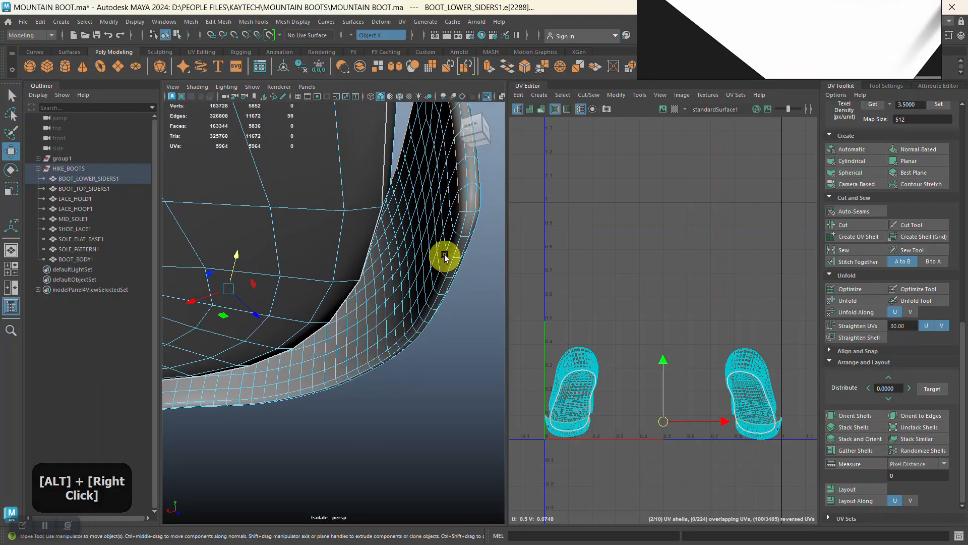
shift+click(450, 242)
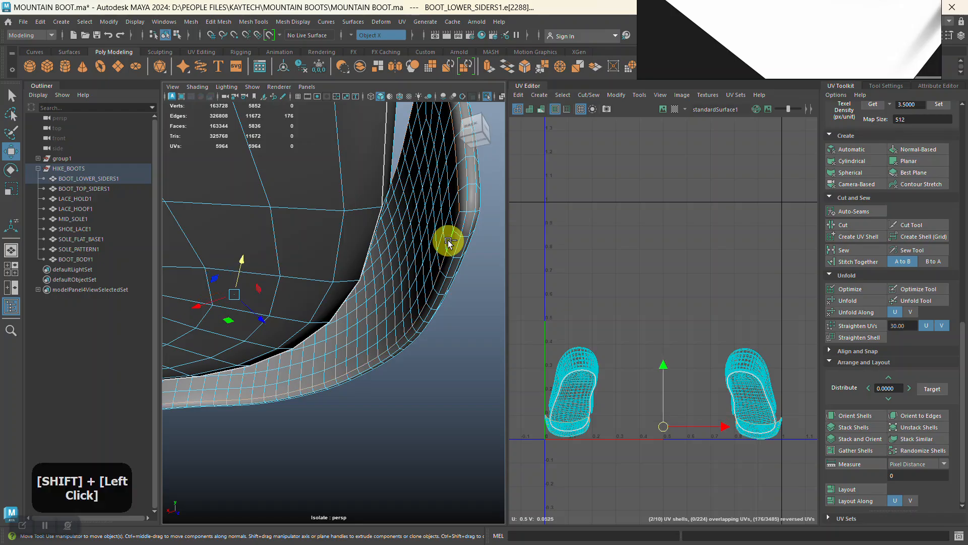
Step: Check the selected toe cap edge loop from several angles and cut the UVs along it
alt+right_drag(417, 328, 346, 303)
alt+drag(346, 302, 335, 352)
alt+middle_drag(335, 353, 353, 288)
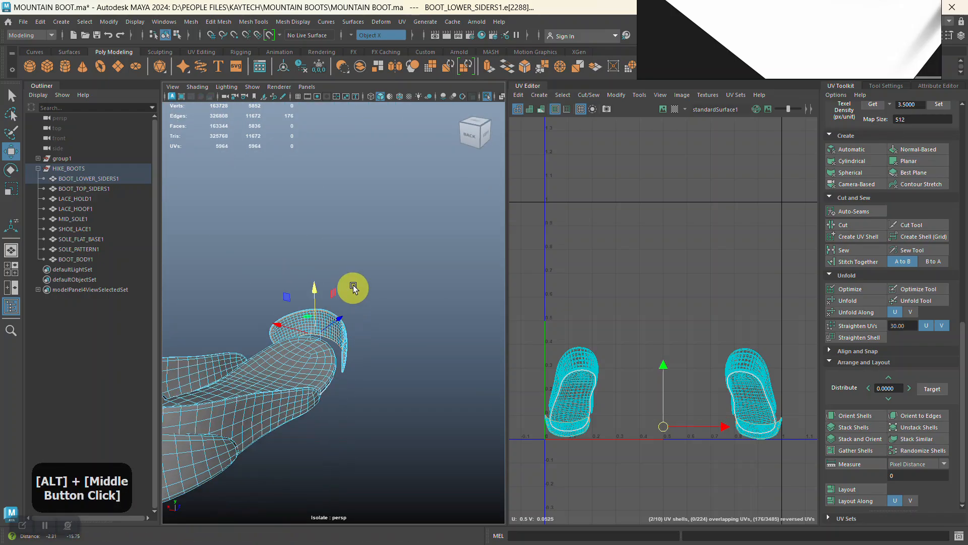
alt+right_drag(353, 288, 346, 380)
alt+drag(346, 380, 300, 307)
alt+right_drag(300, 307, 296, 324)
alt+middle_drag(296, 324, 309, 290)
alt+drag(309, 290, 283, 292)
alt+right_drag(283, 292, 379, 309)
alt+middle_drag(379, 309, 396, 318)
alt+right_drag(395, 318, 352, 424)
alt+drag(352, 424, 493, 367)
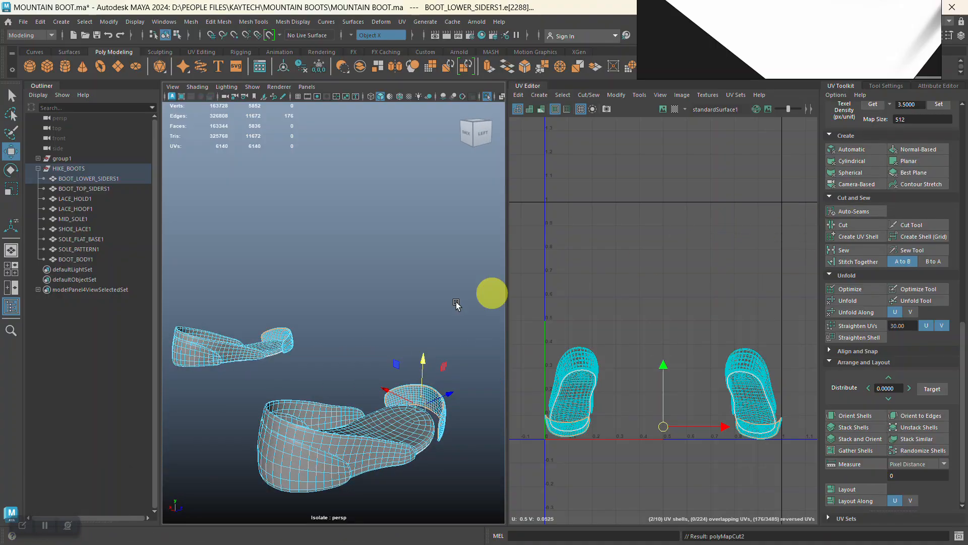
Step: Select the edge loop along the inner rim of the large wraparound side panel
alt+middle_drag(457, 305, 378, 303)
alt+drag(378, 302, 227, 329)
alt+right_drag(227, 328, 403, 358)
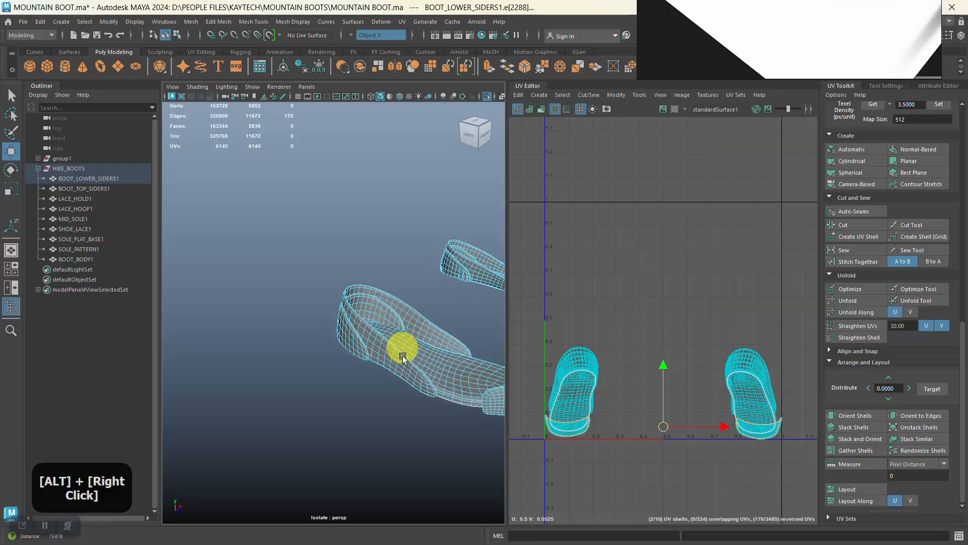
alt+drag(403, 358, 346, 380)
alt+middle_drag(346, 380, 368, 309)
alt+right_drag(367, 309, 395, 372)
alt+middle_drag(395, 372, 318, 370)
alt+drag(319, 370, 331, 350)
alt+middle_drag(331, 350, 341, 356)
mouse_move(341, 355)
alt+right_down()
mouse_move(341, 378)
mouse_move(331, 358)
alt+right_up()
alt+middle_drag(331, 359, 359, 342)
alt+drag(359, 342, 320, 335)
alt+right_drag(320, 335, 318, 361)
alt+middle_drag(318, 361, 324, 324)
alt+right_drag(324, 324, 317, 344)
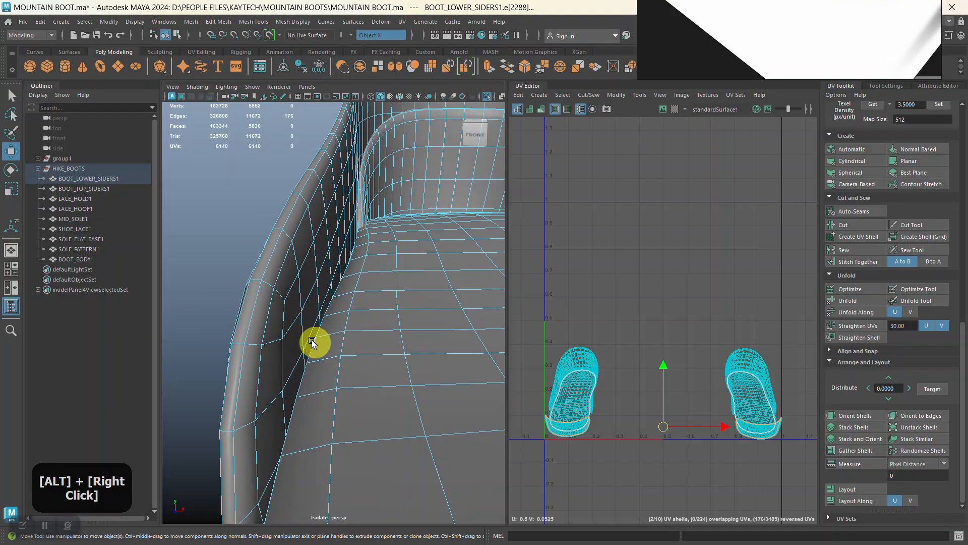
double_click(273, 313)
Step: Complete the edge selection around the side panel's inner border and cut the UVs along it
alt+right_drag(381, 340, 385, 310)
alt+middle_drag(384, 310, 346, 310)
alt+drag(346, 309, 346, 281)
alt+middle_drag(346, 281, 353, 318)
alt+right_drag(352, 318, 386, 346)
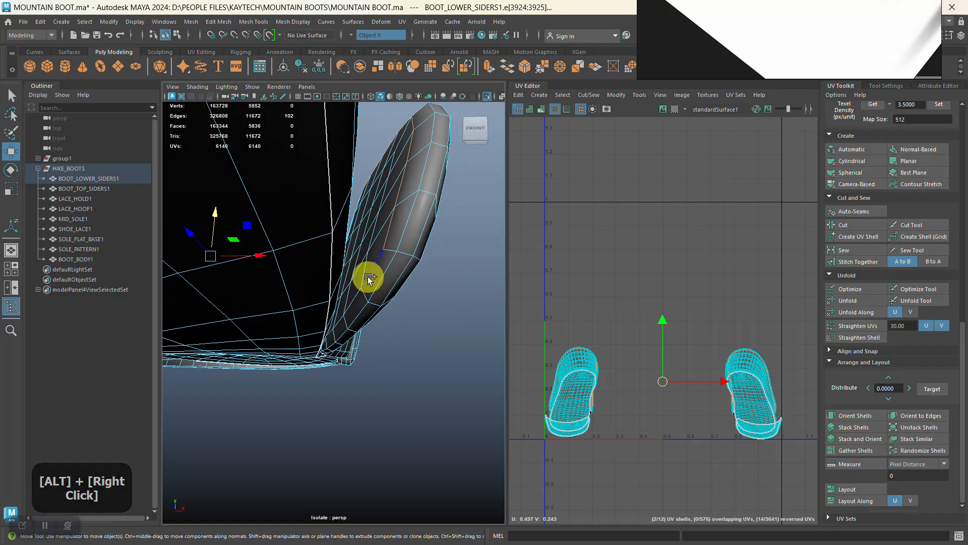
alt+right_drag(367, 277, 376, 333)
alt+middle_drag(376, 333, 359, 304)
alt+right_drag(358, 305, 385, 342)
alt+drag(384, 342, 373, 335)
click(846, 227)
Step: Select the edge loop along the inner rim of the heel panel on both boots
alt+drag(346, 335, 331, 339)
alt+middle_drag(331, 340, 335, 346)
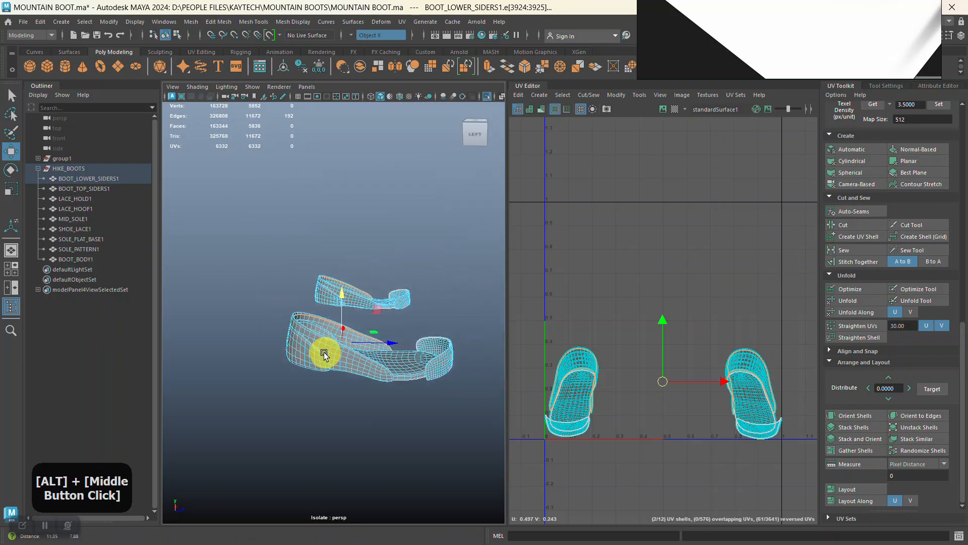
alt+right_drag(335, 346, 299, 434)
alt+middle_drag(299, 433, 331, 380)
alt+drag(331, 380, 275, 391)
alt+right_drag(274, 391, 318, 484)
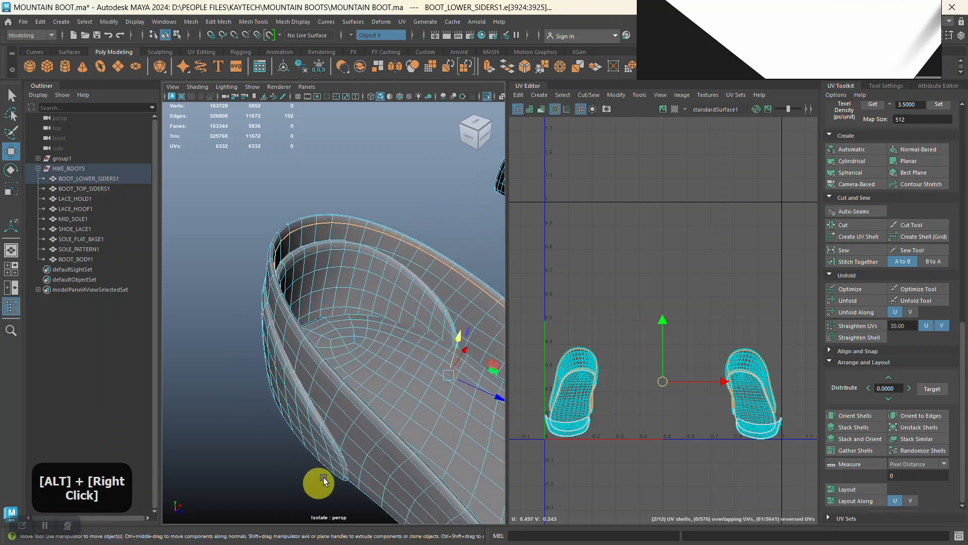
alt+drag(318, 485, 289, 409)
alt+middle_drag(289, 409, 363, 400)
alt+drag(363, 400, 346, 303)
double_click(290, 318)
alt+right_drag(349, 382, 354, 314)
mouse_move(354, 315)
alt+mouse_down()
mouse_move(320, 318)
mouse_move(350, 331)
alt+mouse_up()
alt+middle_drag(350, 331, 403, 356)
alt+drag(404, 355, 374, 352)
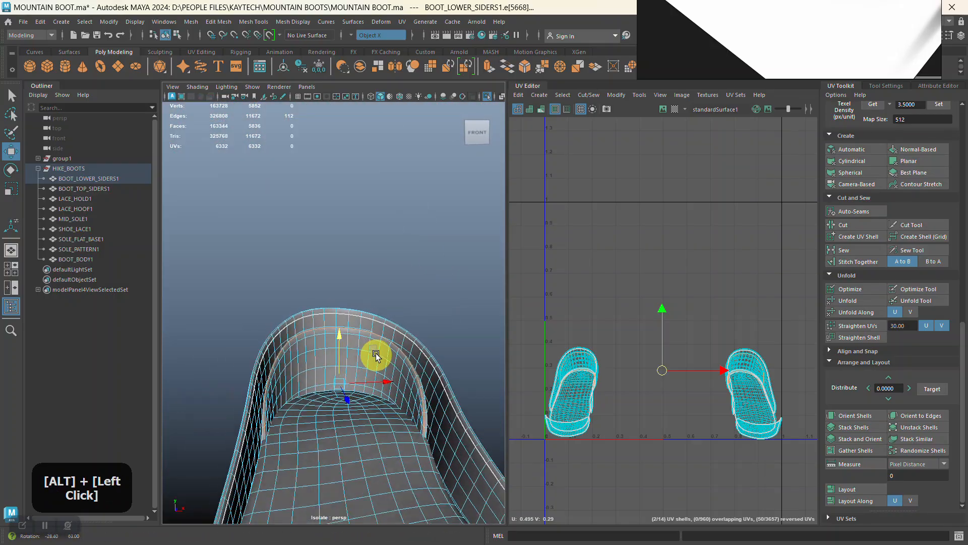
Step: Check the heel panel's selected edge loop from the back and sides and cut the UVs along it
alt+right_drag(374, 353, 400, 429)
alt+drag(400, 428, 480, 410)
alt+right_drag(480, 411, 374, 465)
alt+drag(374, 465, 441, 372)
alt+right_drag(441, 372, 346, 329)
alt+drag(346, 328, 264, 363)
alt+middle_drag(264, 363, 296, 371)
alt+right_drag(297, 372, 338, 396)
alt+drag(337, 397, 298, 384)
mouse_move(298, 385)
alt+right_down()
mouse_move(322, 439)
mouse_move(302, 372)
alt+right_up()
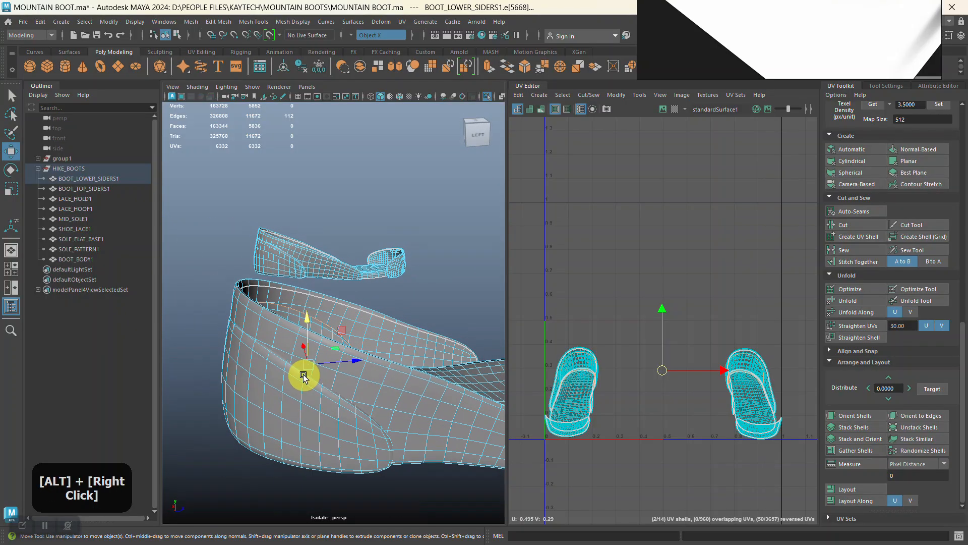
click(843, 227)
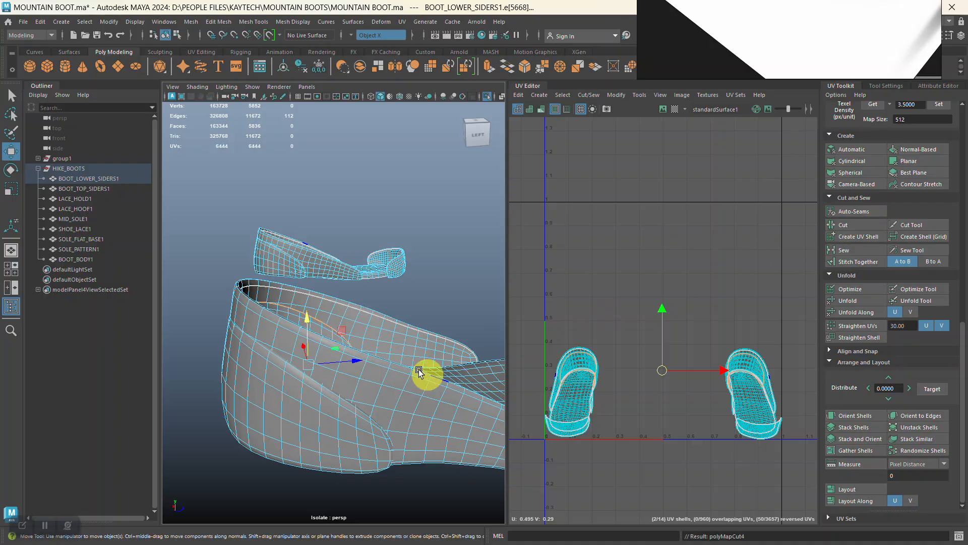
Step: Switch to ZBrush, activate the BOOT LOWER SIDERS subtool and examine how the lower siders sit around the boot's heel and sides
alt+right_drag(370, 366, 452, 376)
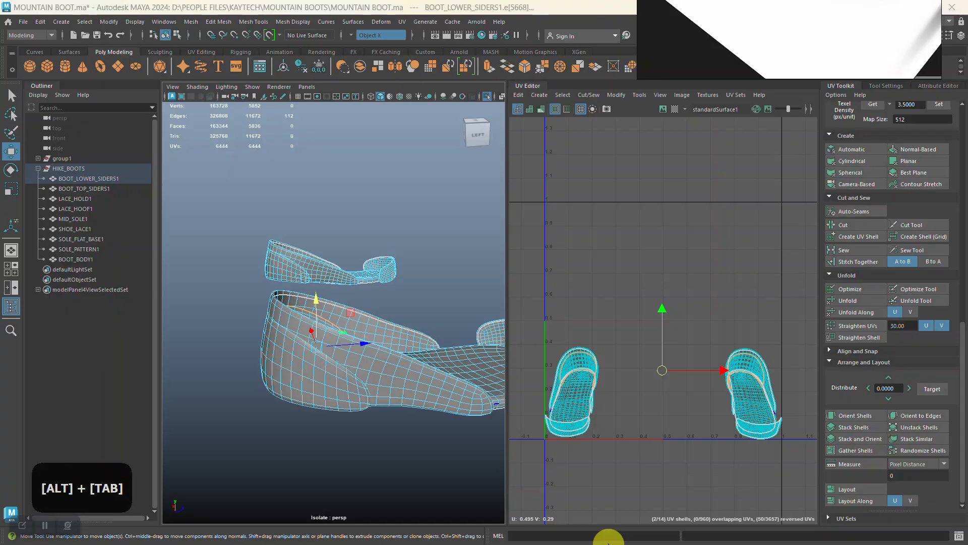
key(alt+Tab)
alt+click(650, 237)
drag(385, 460, 475, 400)
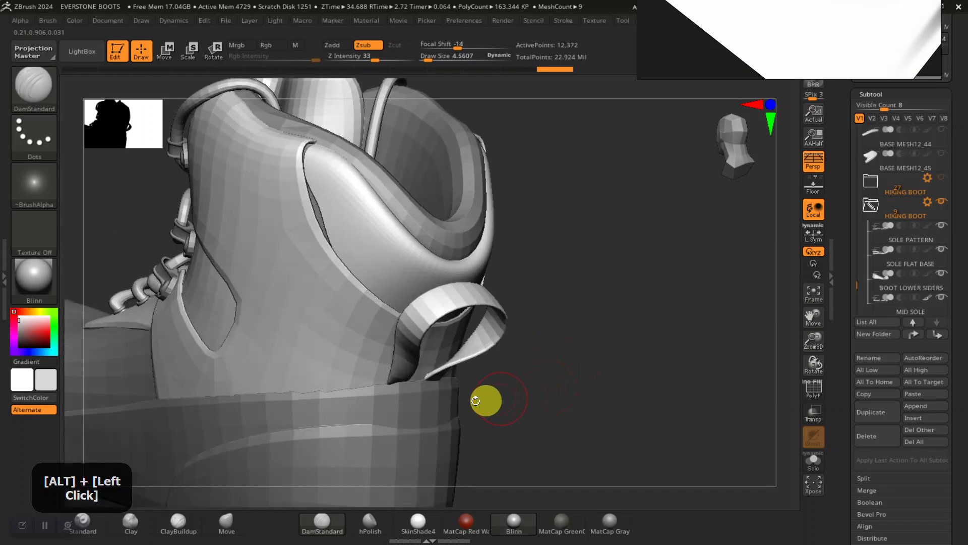
alt+click(415, 431)
drag(551, 372, 561, 328)
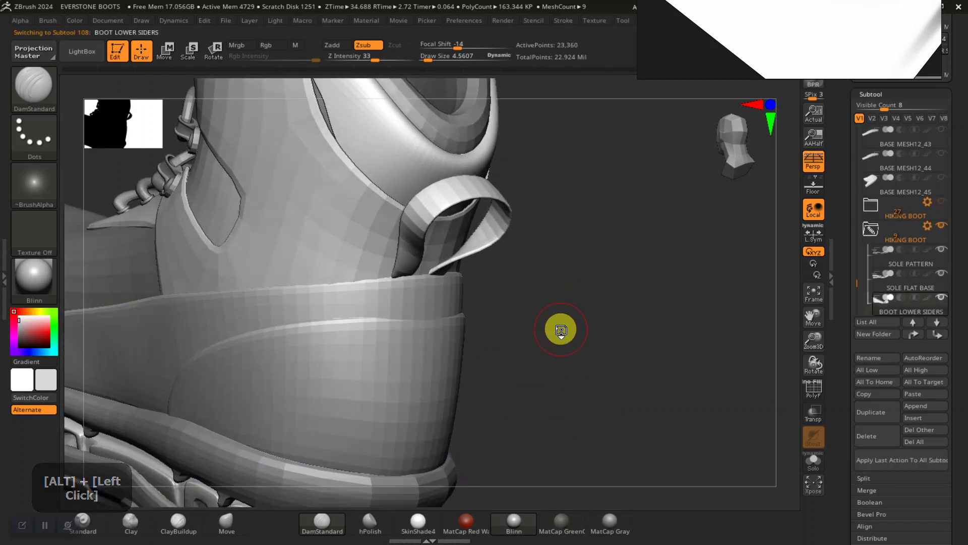
drag(567, 395, 578, 418)
alt+drag(557, 377, 465, 389)
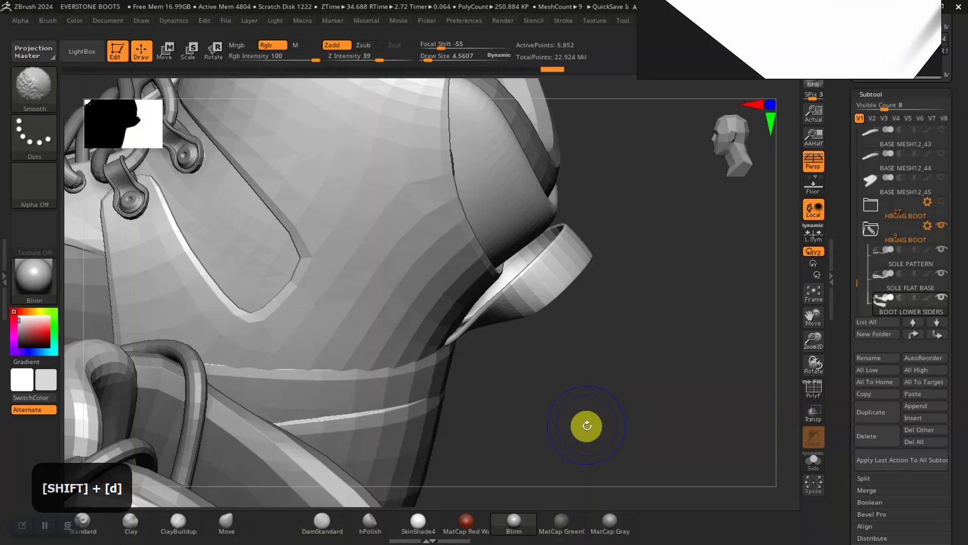
drag(606, 429, 622, 375)
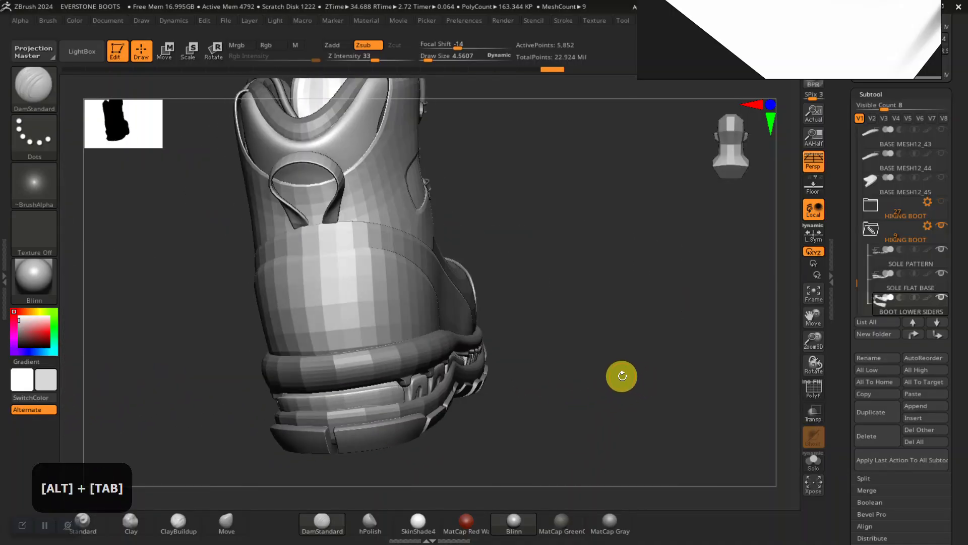
Step: Switch back to Maya, clear the edge selection and inspect the seams cut on the lower siders' heel and side panels
key(alt+Tab)
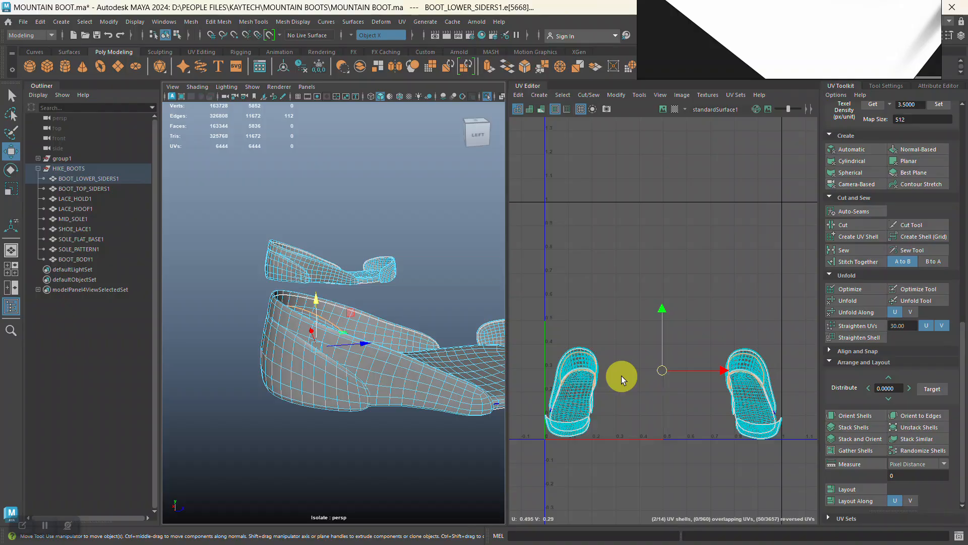
alt+right_drag(450, 297, 359, 303)
alt+drag(358, 303, 386, 302)
alt+right_drag(386, 303, 376, 389)
alt+middle_drag(376, 389, 380, 364)
alt+drag(380, 363, 346, 331)
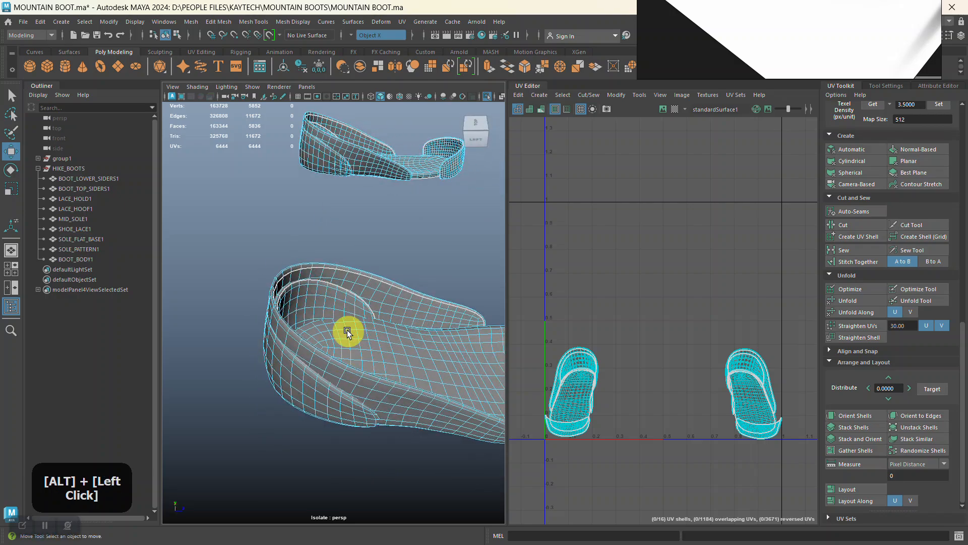
alt+right_drag(346, 331, 379, 394)
alt+drag(378, 393, 406, 363)
alt+middle_drag(407, 363, 491, 364)
alt+right_drag(492, 364, 361, 339)
alt+drag(361, 340, 540, 320)
alt+right_drag(540, 320, 423, 309)
alt+drag(423, 309, 320, 361)
alt+right_drag(320, 361, 363, 381)
alt+drag(363, 380, 294, 346)
alt+right_drag(294, 346, 387, 350)
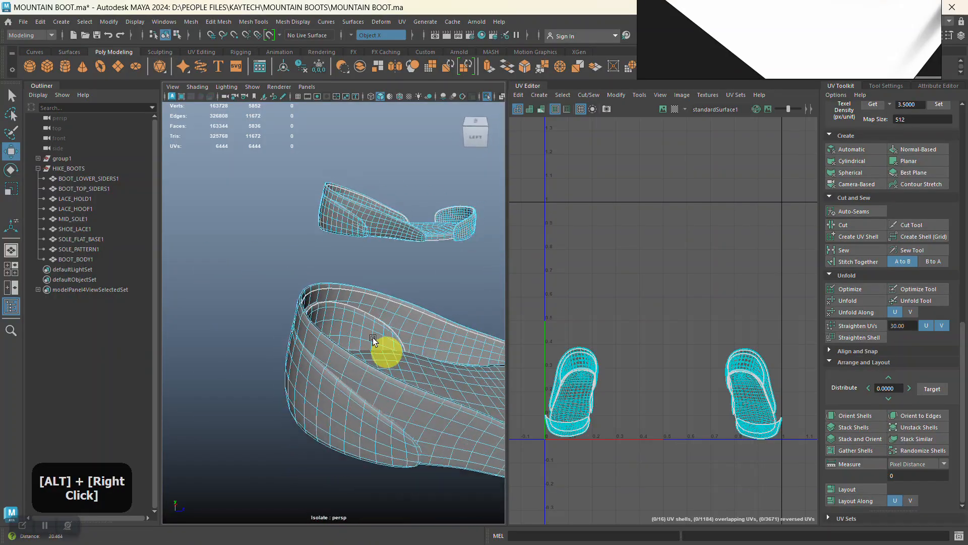
alt+middle_drag(387, 350, 323, 331)
alt+right_drag(322, 331, 322, 368)
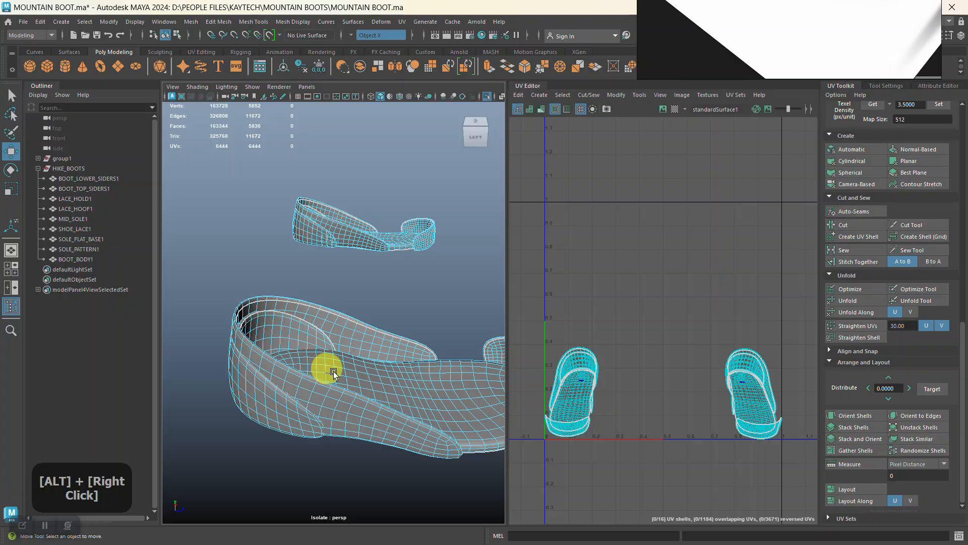
Step: Switch to ZBrush, isolate the lower siders with PolyFrame on and examine their polygroup borders around the heel and sides
key(alt+Tab)
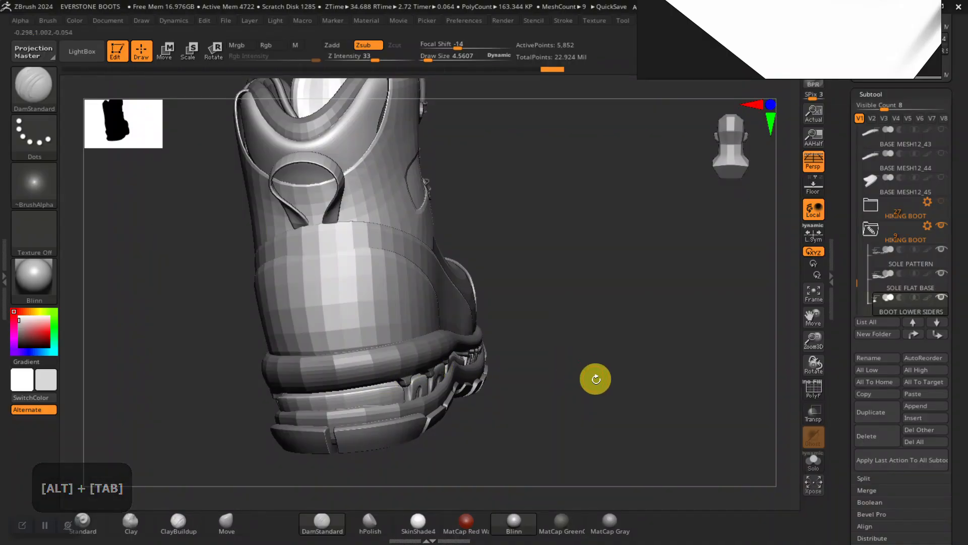
drag(596, 379, 541, 471)
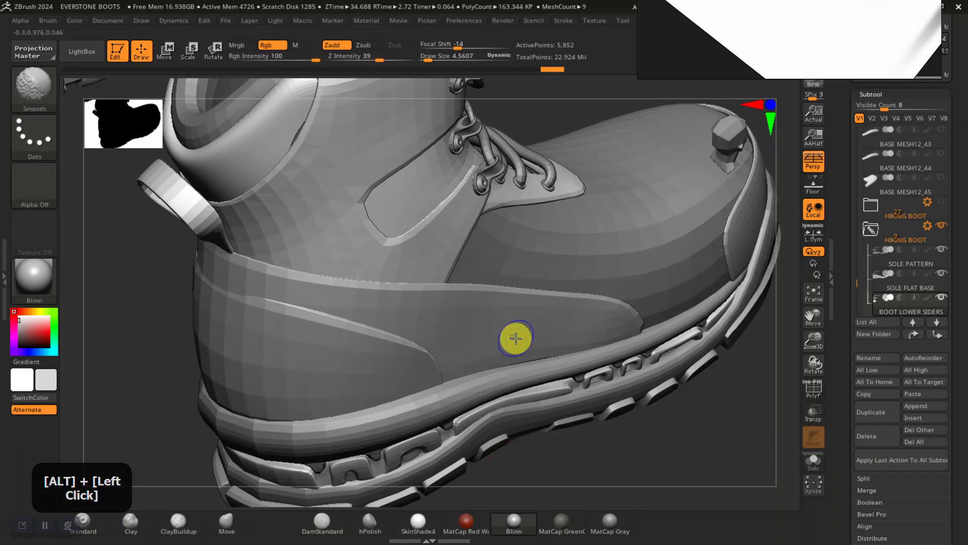
key(shift+f)
click(816, 458)
drag(601, 439, 468, 420)
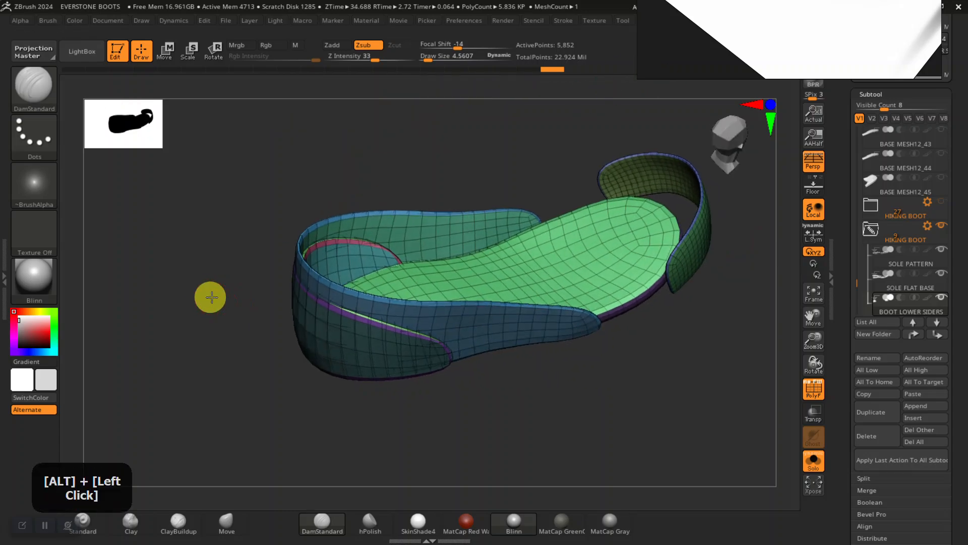
drag(230, 342, 173, 310)
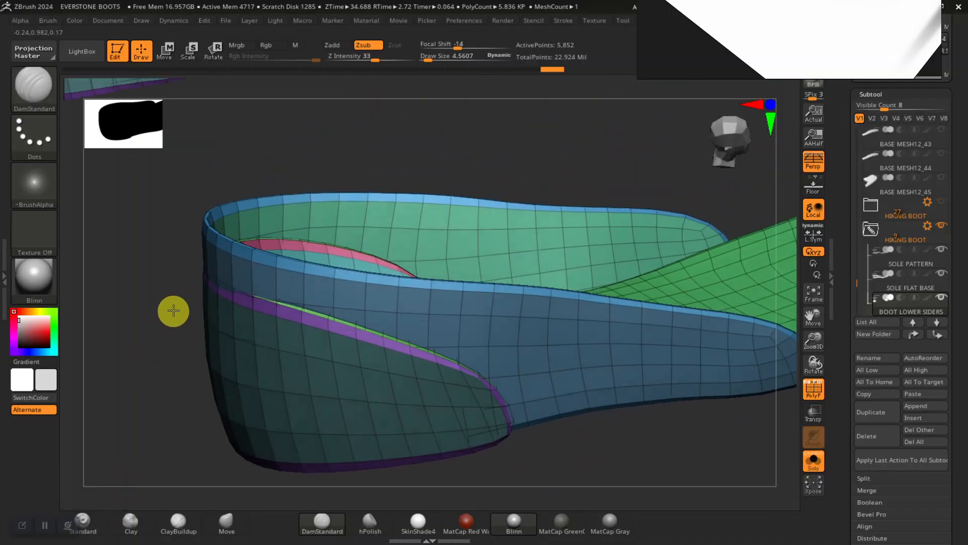
mouse_move(171, 319)
mouse_down()
mouse_move(192, 304)
mouse_move(171, 311)
mouse_up()
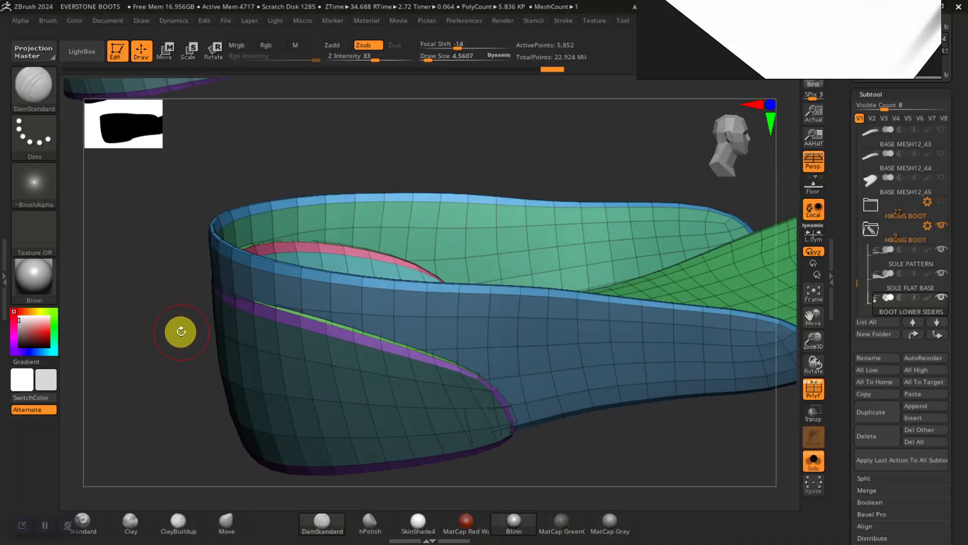
Step: Switch back to Maya and turn symmetry off for the lower siders
key(alt+Tab)
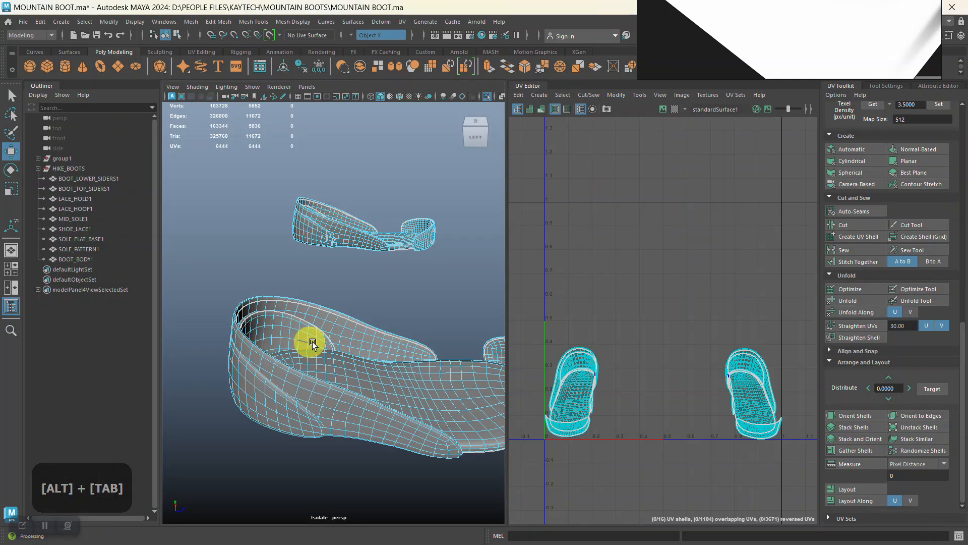
alt+right_drag(428, 302, 388, 292)
alt+middle_drag(387, 292, 385, 281)
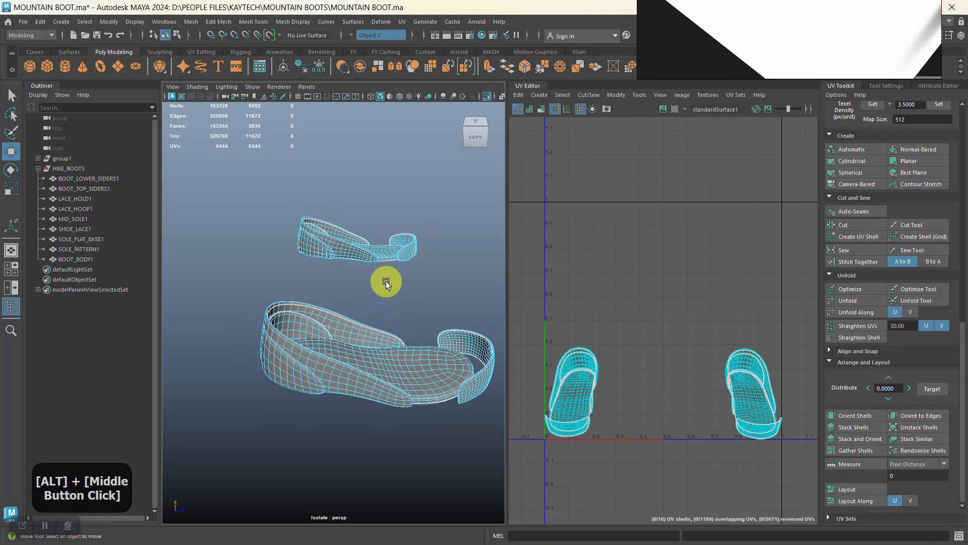
mouse_move(389, 281)
alt+right_down()
mouse_move(406, 298)
mouse_move(398, 298)
alt+right_up()
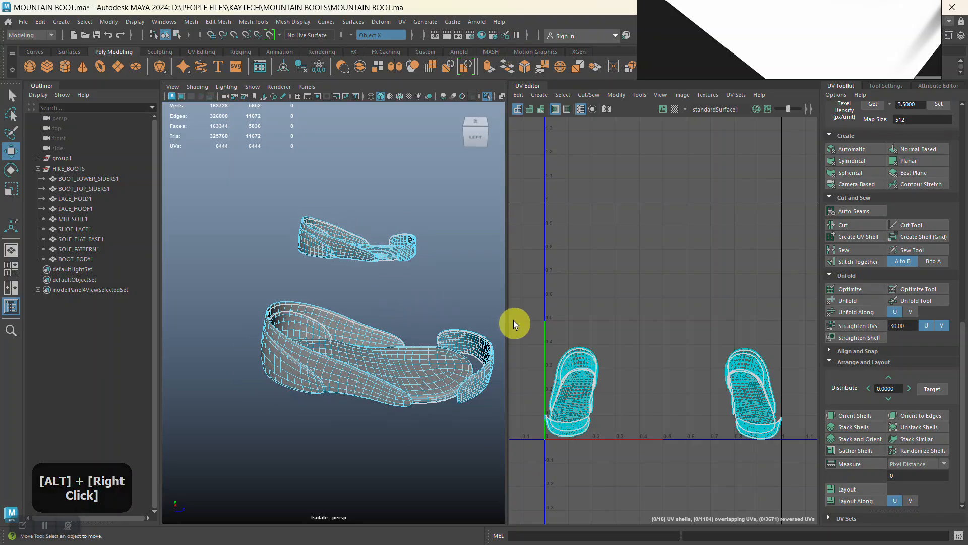
right_drag(606, 304, 570, 287)
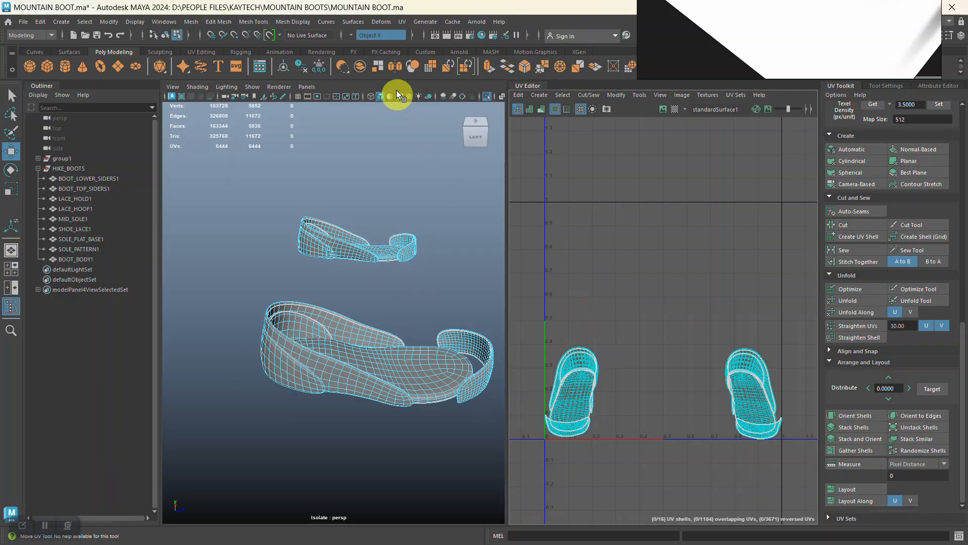
click(353, 35)
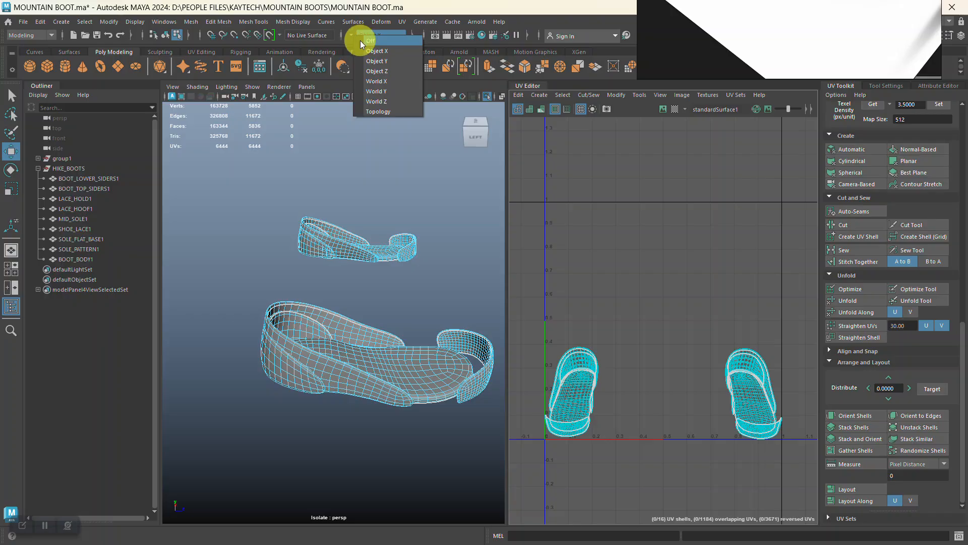
click(360, 40)
Step: Select all the UV shells of the lower siders in the UV Editor
alt+right_drag(651, 292, 633, 305)
alt+middle_drag(633, 305, 635, 238)
alt+right_drag(635, 238, 640, 320)
alt+middle_drag(641, 320, 669, 235)
alt+right_drag(670, 235, 638, 242)
alt+middle_drag(638, 242, 612, 264)
alt+drag(611, 264, 583, 281)
alt+right_drag(583, 281, 634, 296)
right_drag(653, 238, 621, 226)
drag(556, 208, 782, 383)
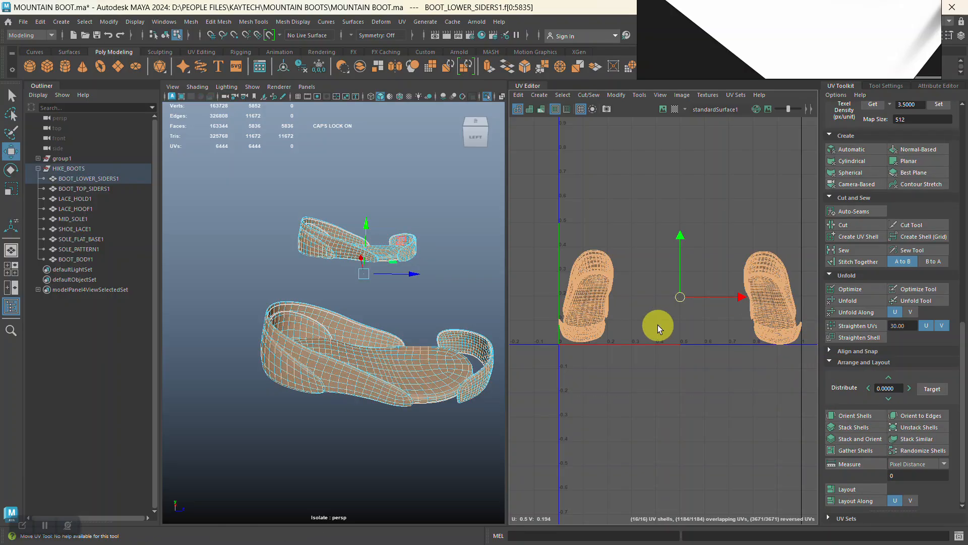
Step: Unfold all the selected lower siders shells
alt+right_drag(676, 339, 642, 320)
alt+middle_drag(642, 320, 628, 334)
alt+right_drag(628, 334, 636, 362)
alt+middle_drag(636, 361, 638, 335)
mouse_move(638, 335)
alt+right_down()
mouse_move(651, 378)
mouse_move(636, 350)
alt+right_up()
alt+middle_drag(635, 350, 644, 353)
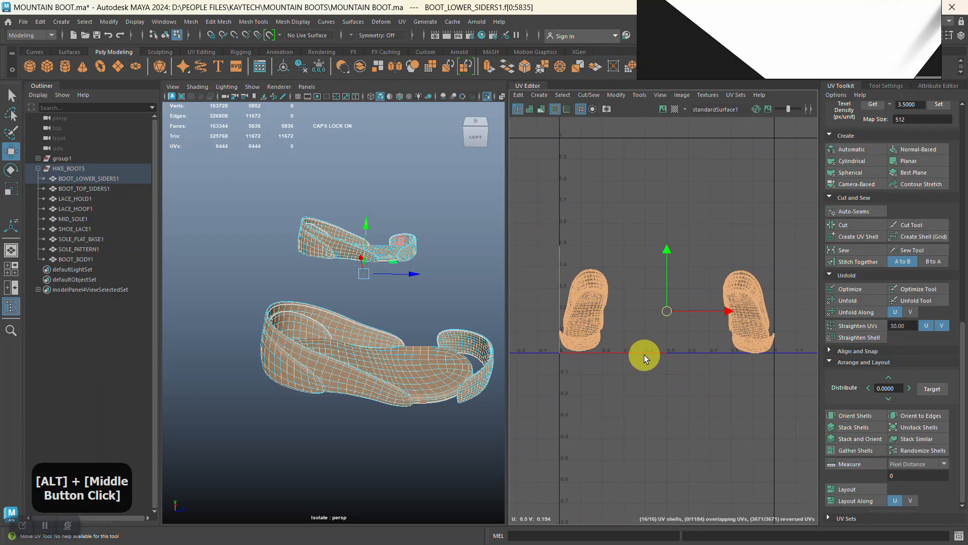
mouse_move(644, 353)
alt+right_down()
mouse_move(650, 346)
mouse_move(649, 407)
mouse_move(640, 351)
alt+right_up()
alt+middle_drag(640, 350, 642, 346)
alt+right_drag(642, 346, 660, 404)
click(858, 300)
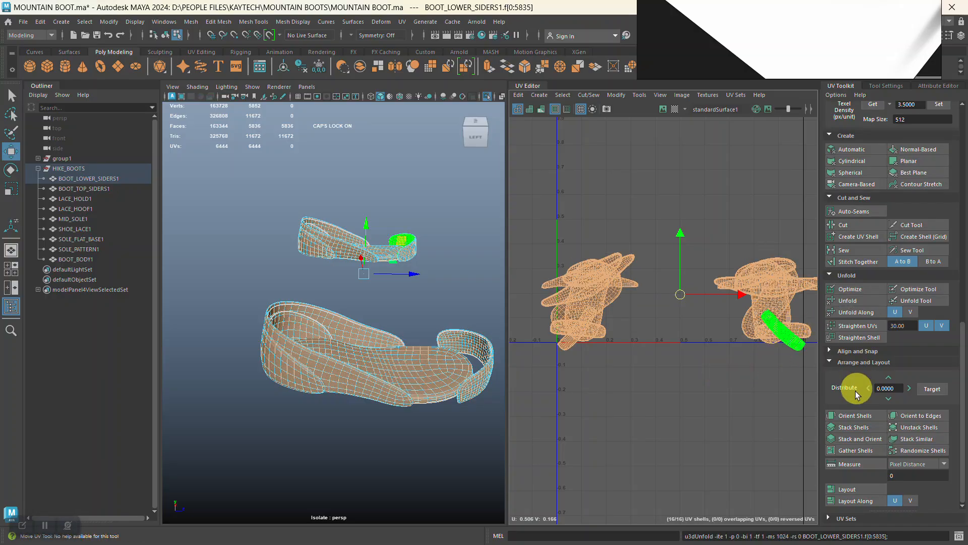
Step: Orient the unfolded lower siders shells and lay them out in the UV tile
click(852, 418)
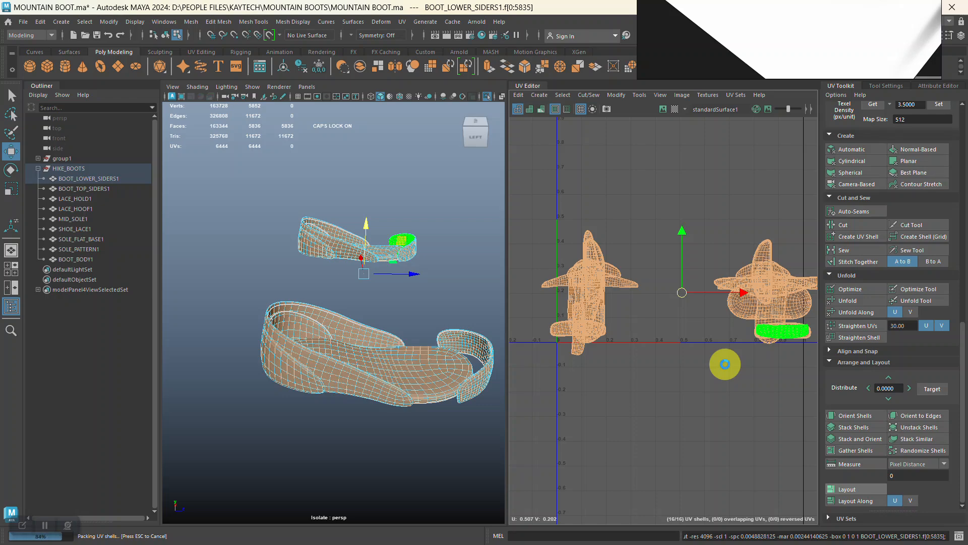
alt+right_drag(711, 339, 686, 391)
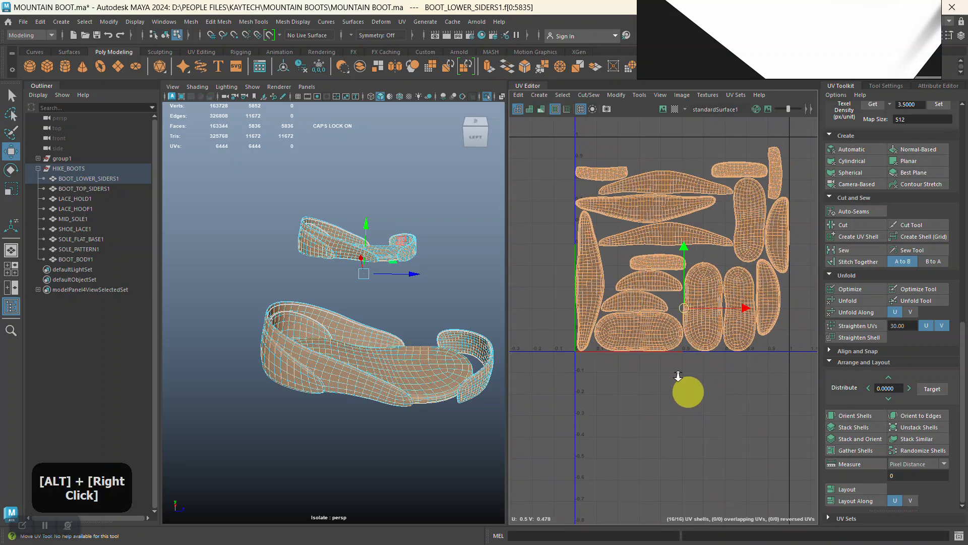
alt+middle_drag(686, 391, 663, 304)
alt+right_drag(663, 305, 593, 295)
Step: Rotate the nearer boot's long vertical side band shell 90 degrees counterclockwise
click(592, 296)
scroll(580, 262, up, 2)
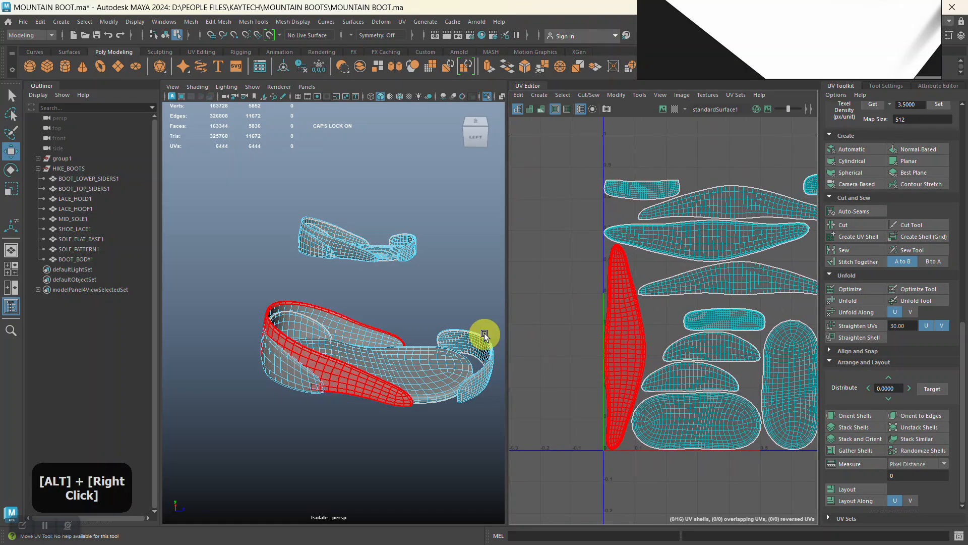
alt+middle_drag(597, 310, 562, 278)
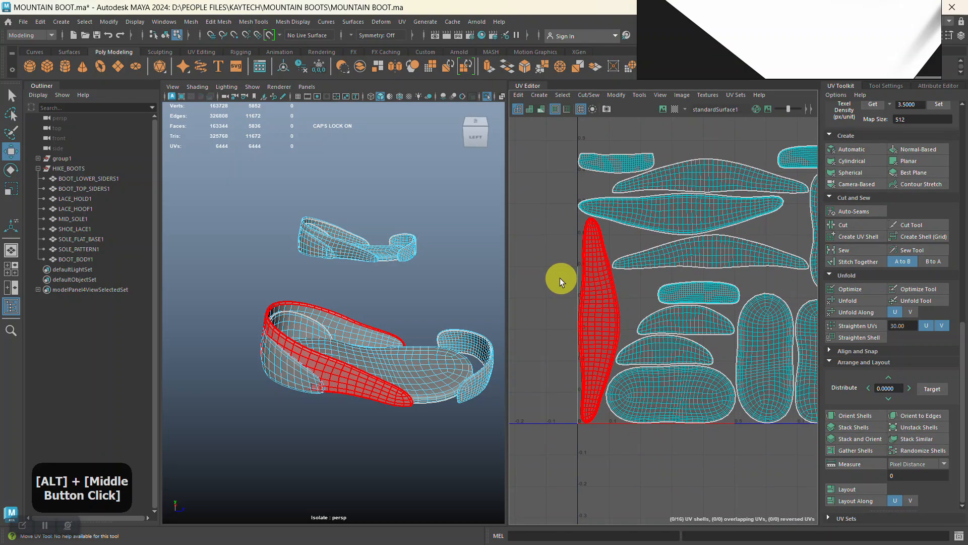
alt+right_drag(559, 307, 584, 335)
alt+middle_drag(583, 334, 573, 309)
click(569, 306)
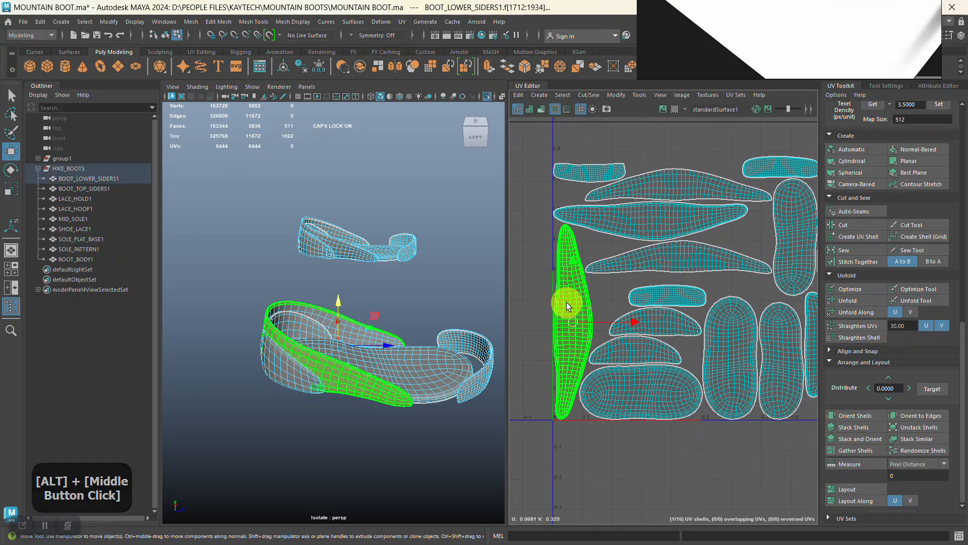
scroll(859, 255, up, 3)
scroll(859, 255, up, 3)
click(911, 122)
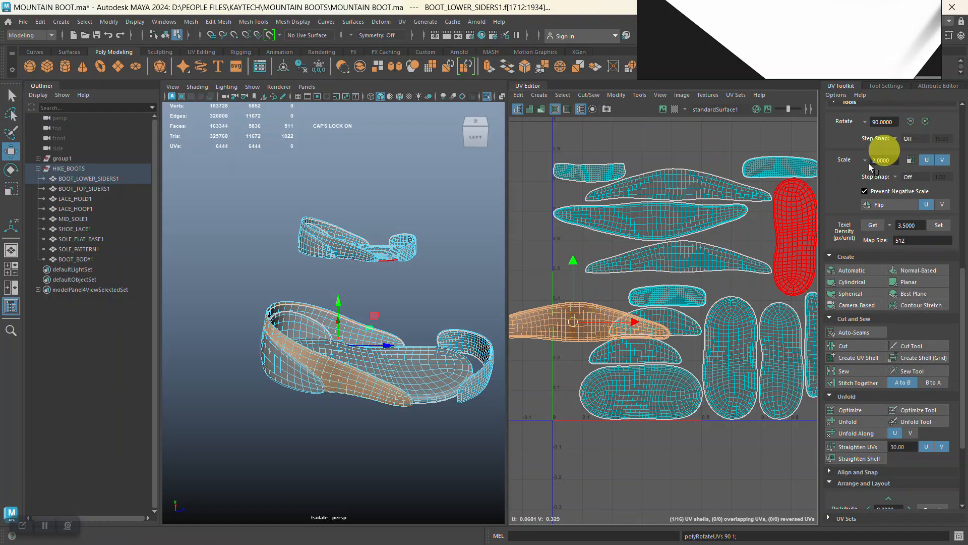
Step: Rotate the horizontal sole-shaped UV shell 90 degrees counterclockwise so it stands upright
alt+right_drag(646, 282, 627, 270)
alt+middle_drag(627, 271, 607, 277)
alt+right_drag(607, 277, 650, 337)
alt+middle_drag(650, 337, 686, 267)
click(635, 353)
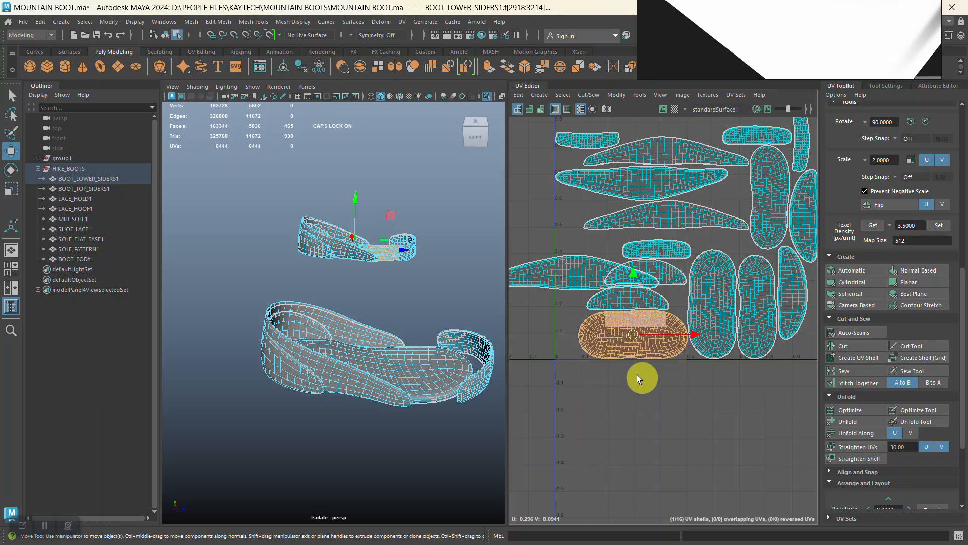
click(911, 122)
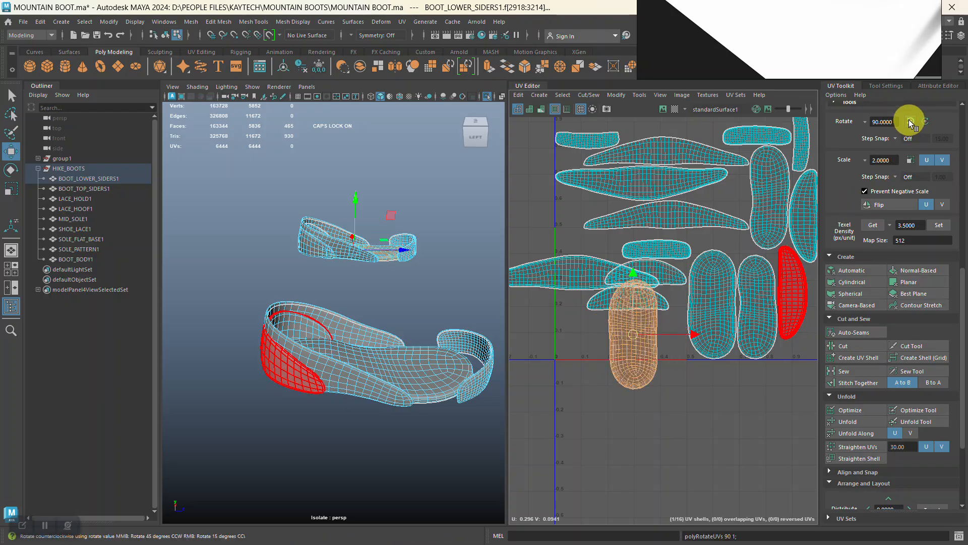
Step: Rotate the nearer boot's two upright sole-shaped shells together by 180 degrees in 90-degree turns
alt+middle_drag(746, 300, 719, 307)
alt+right_drag(720, 307, 655, 387)
alt+middle_drag(655, 387, 659, 389)
alt+right_drag(659, 388, 661, 395)
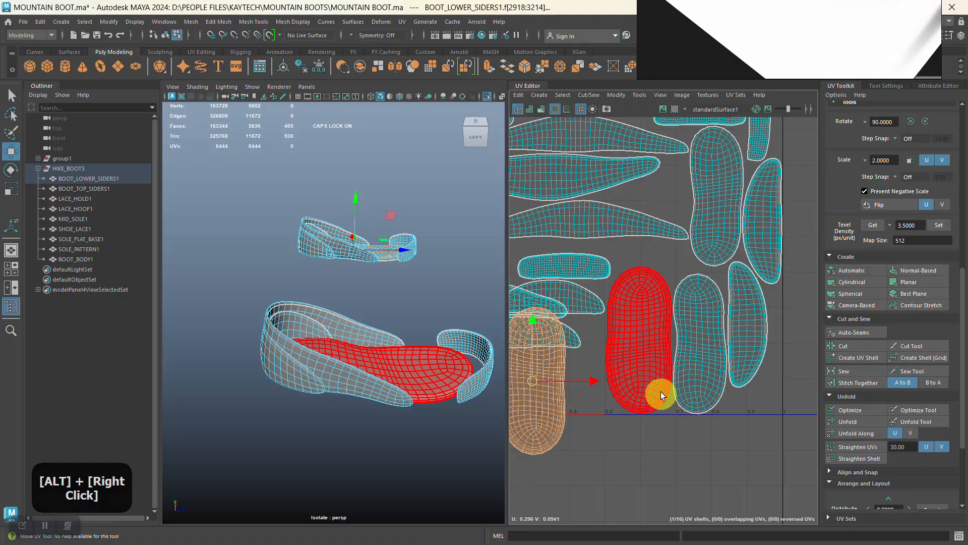
click(635, 323)
shift+click(697, 311)
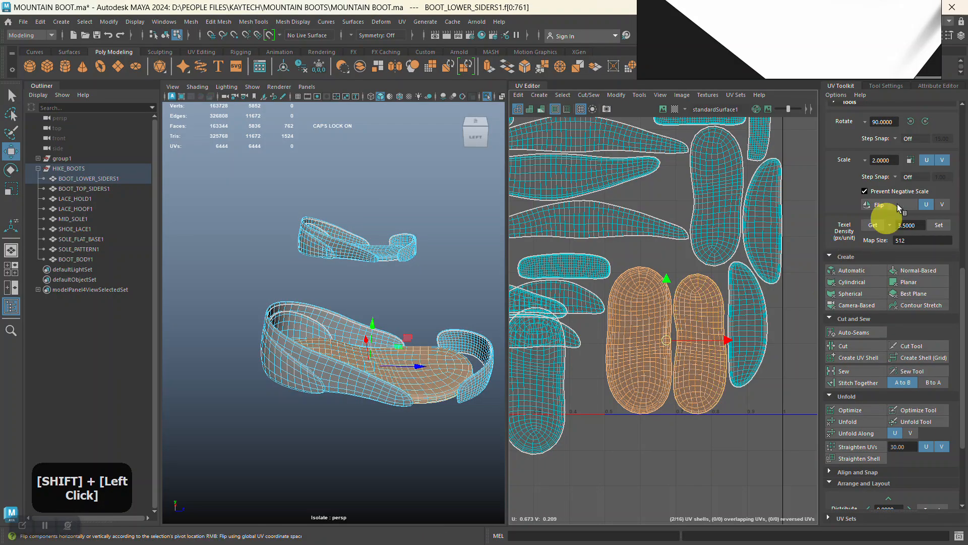
click(911, 123)
click(911, 123)
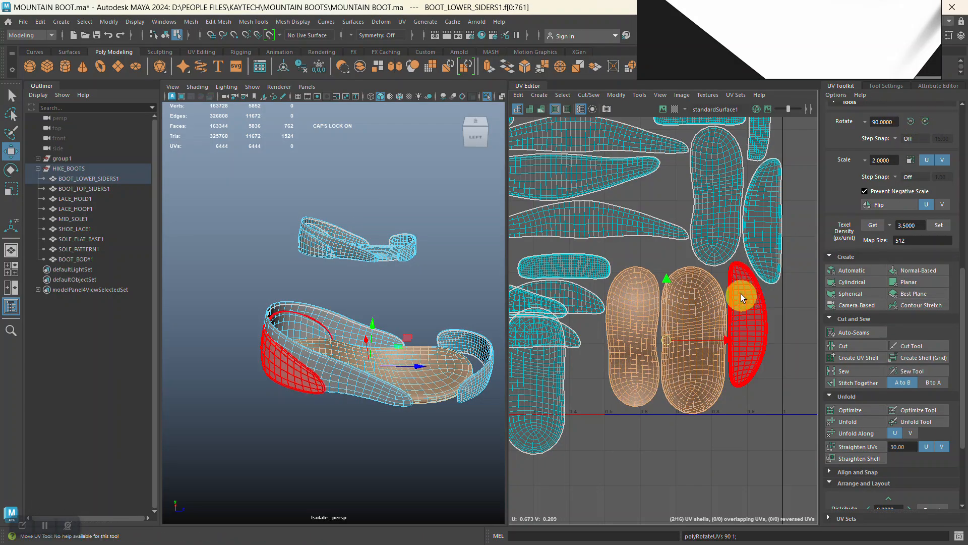
Step: Rotate the farther boot's upright heel panel shell 90 degrees clockwise
alt+middle_drag(737, 280, 722, 357)
alt+right_drag(722, 357, 698, 307)
alt+middle_drag(737, 308, 739, 310)
click(739, 311)
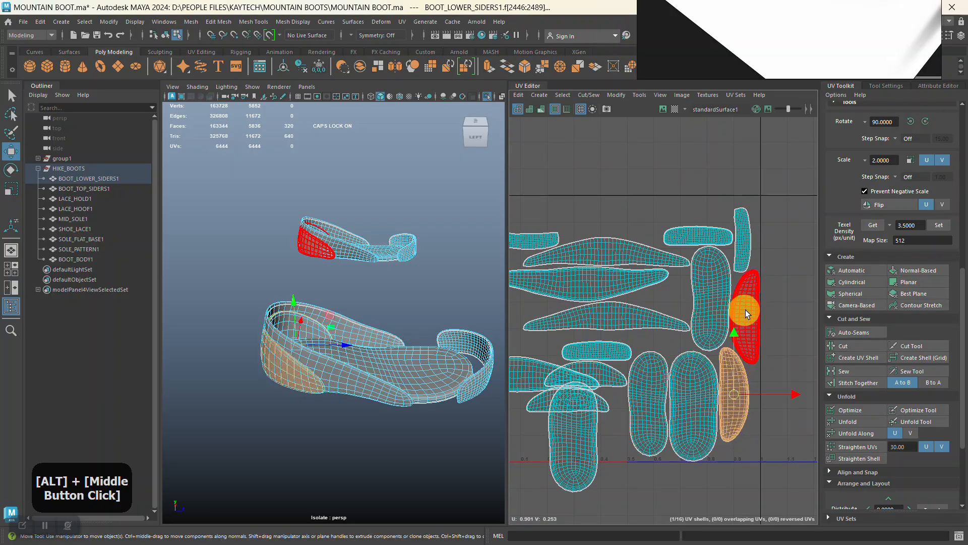
click(743, 310)
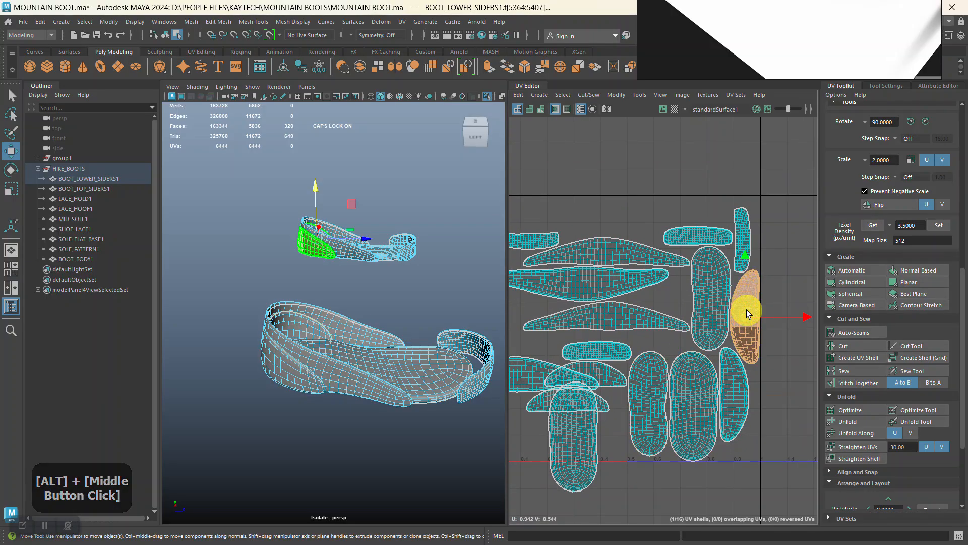
click(926, 123)
Step: Rotate the farther boot's long side band shell by 180 degrees in 90-degree turns
alt+middle_drag(713, 324, 692, 304)
click(695, 250)
click(912, 120)
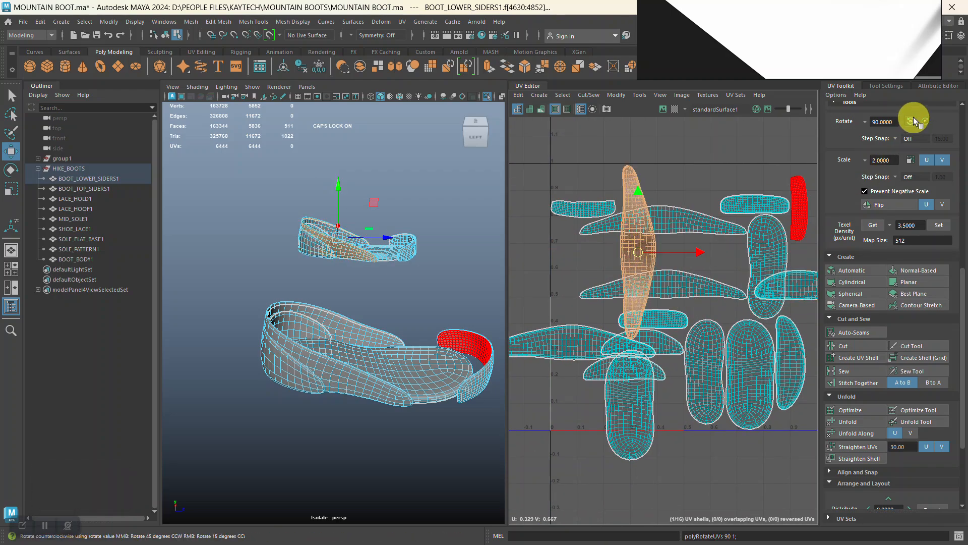
click(912, 120)
alt+middle_drag(710, 292, 685, 304)
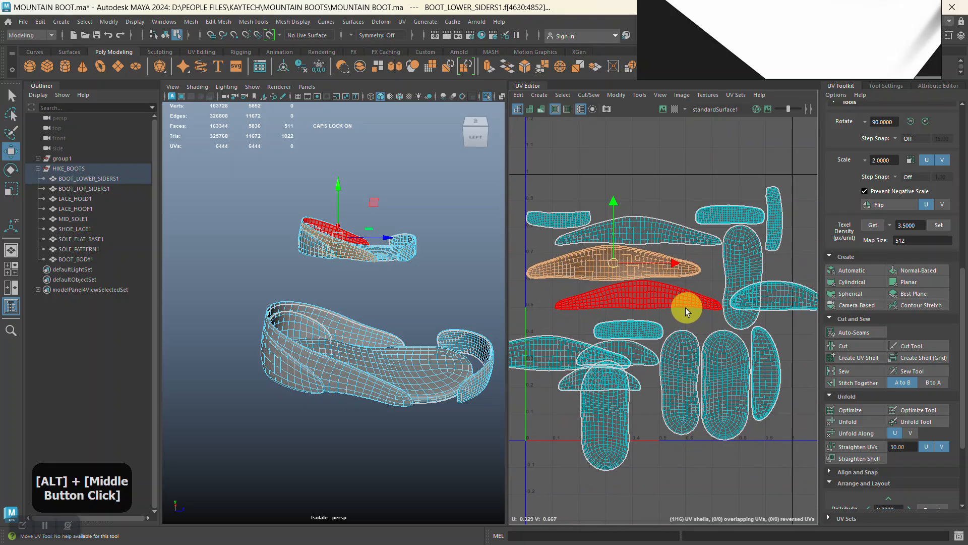
Step: Rotate the upright toe band shell 90 degrees counterclockwise and turn the farther boot's horizontal toe band shell by 180 degrees
click(772, 235)
click(911, 120)
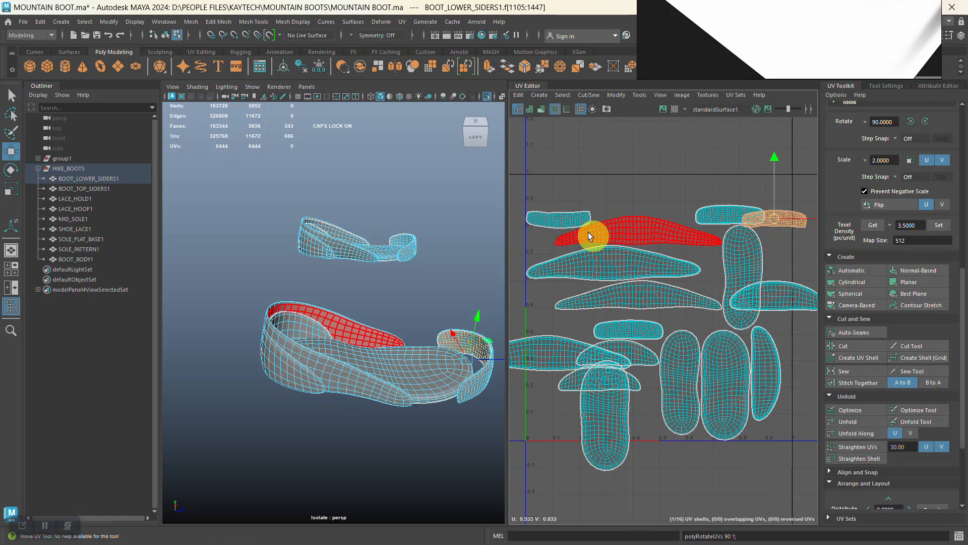
click(565, 219)
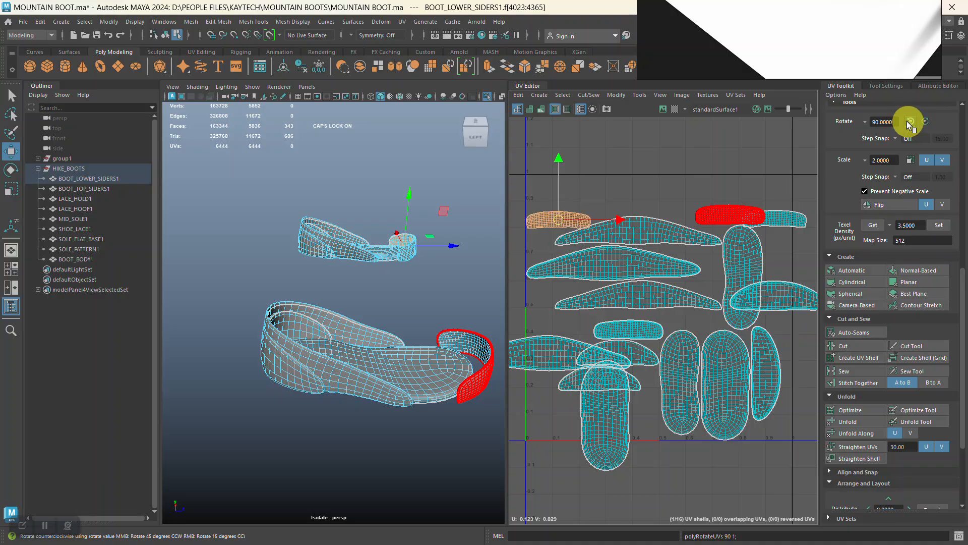
Step: Select all the lower siders shells again and lay them out in the UV tile
alt+right_drag(713, 303, 681, 346)
alt+middle_drag(681, 346, 676, 296)
alt+right_drag(676, 296, 674, 335)
alt+middle_drag(674, 335, 670, 325)
mouse_move(670, 324)
alt+right_down()
mouse_move(668, 392)
mouse_move(664, 312)
alt+right_up()
alt+middle_drag(664, 311, 670, 353)
alt+right_drag(672, 356, 665, 331)
alt+middle_drag(665, 331, 664, 287)
alt+right_drag(664, 288, 681, 315)
alt+middle_drag(681, 316, 657, 289)
alt+right_drag(657, 290, 575, 195)
drag(544, 176, 787, 417)
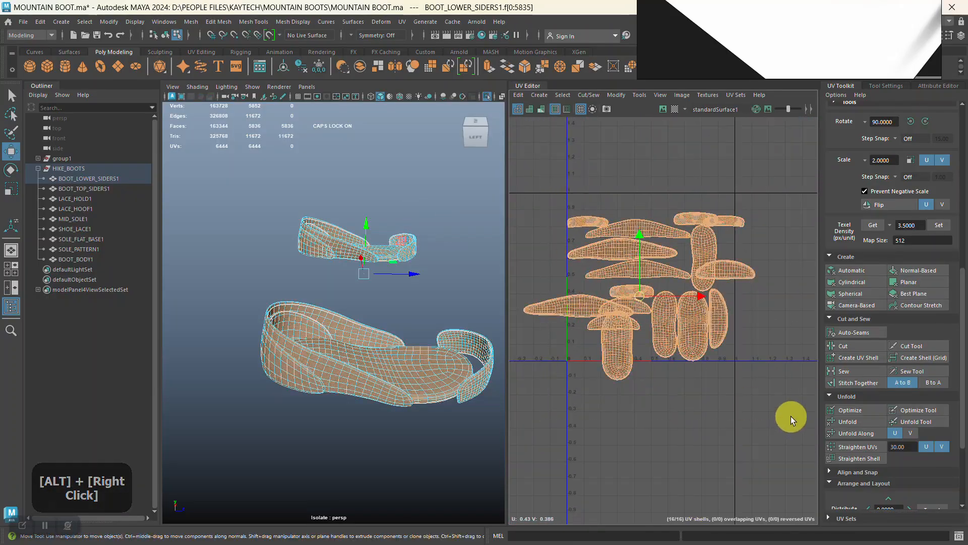
scroll(865, 447, down, 4)
click(852, 486)
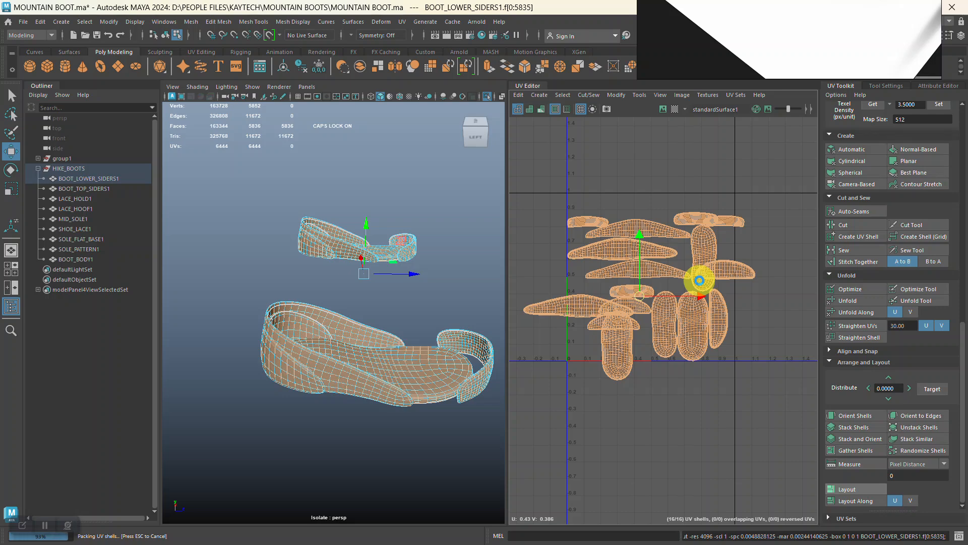
alt+right_drag(758, 269, 770, 325)
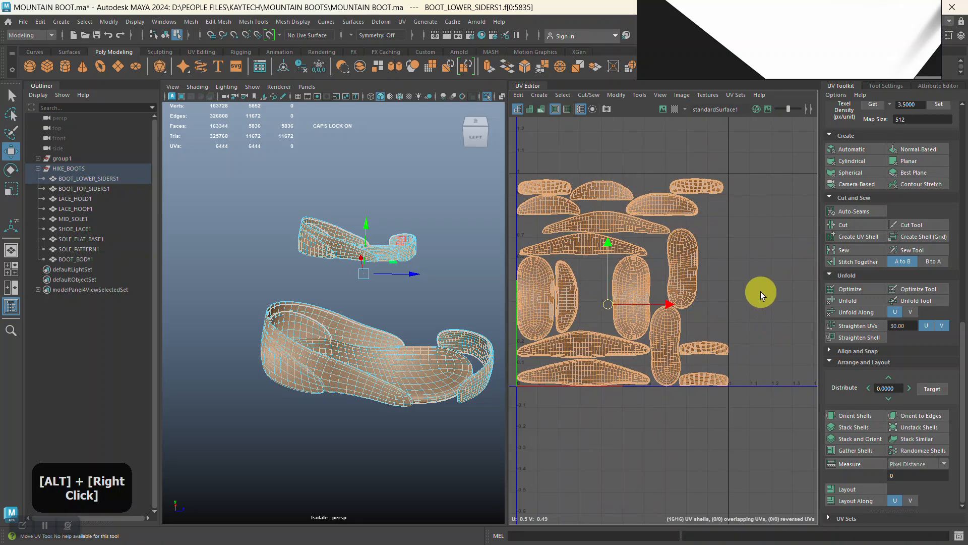
Step: Clear the selection, check the lower siders' UVs with the checker map and turn the map off again
click(760, 293)
click(676, 110)
alt+right_drag(426, 316, 385, 318)
alt+drag(385, 318, 378, 292)
click(679, 112)
Step: Return to object mode and select the whole BOOT_LOWER_SIDERS1 mesh
right_drag(438, 174, 460, 161)
click(445, 165)
click(392, 379)
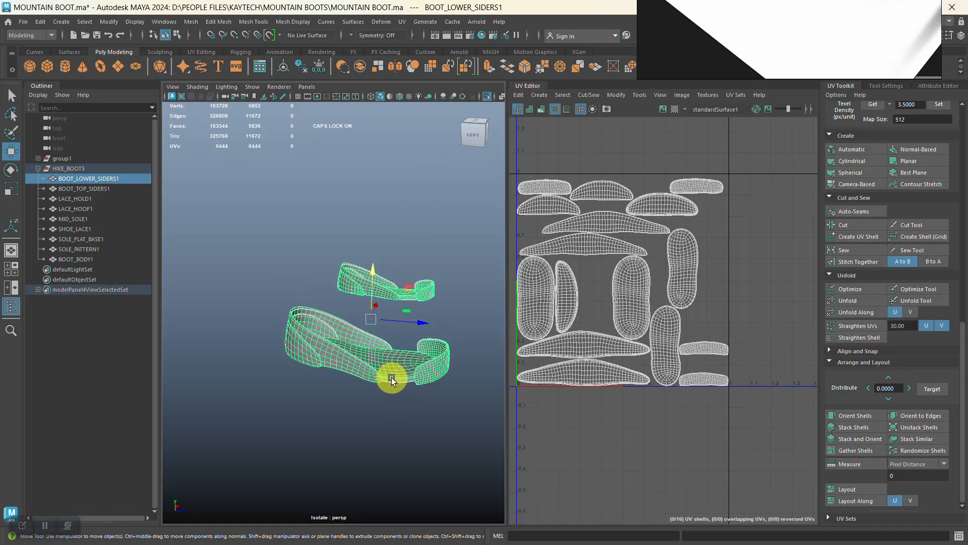
Step: Export the selected mesh as OBJ to the ZEXPORT folder, replacing BOOT LOWER SIDERS.obj, and switch to ZBrush
click(23, 22)
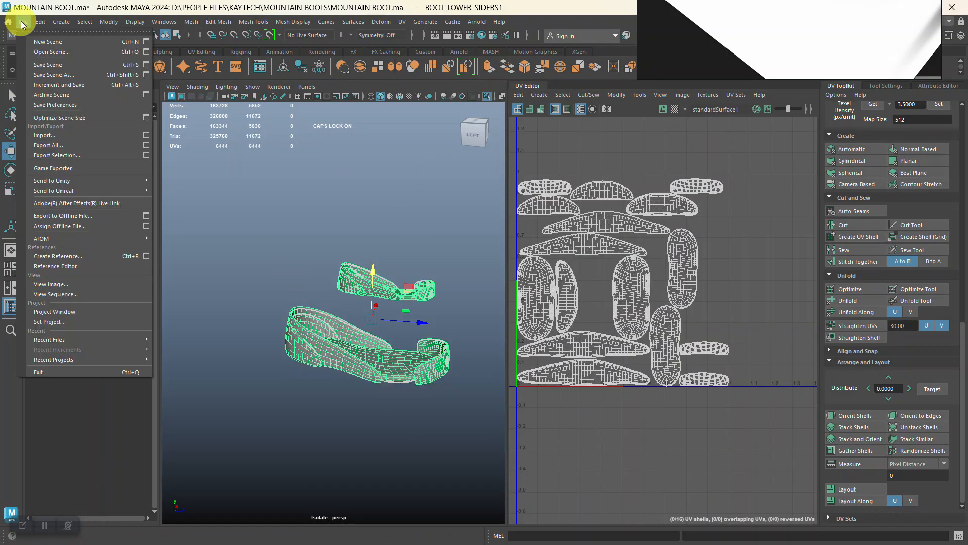
click(63, 156)
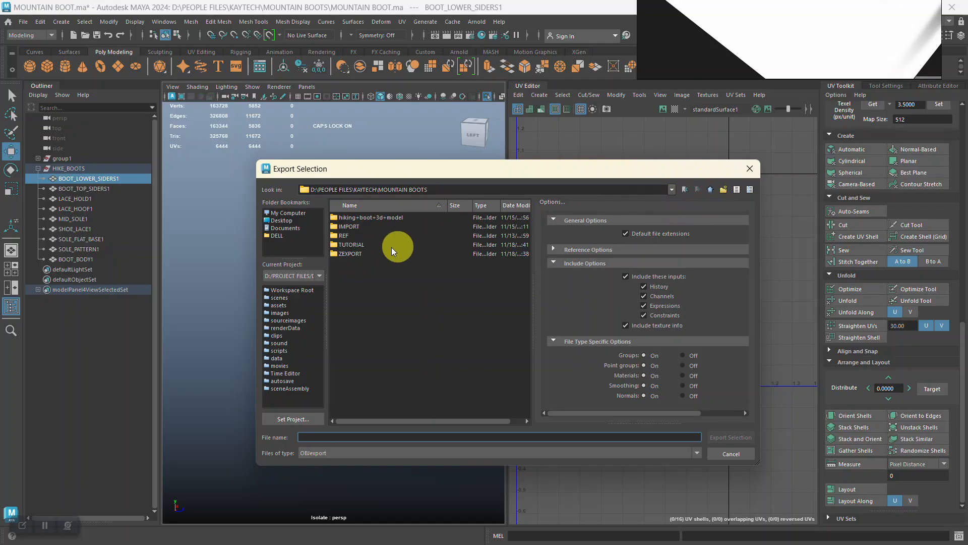
double_click(359, 253)
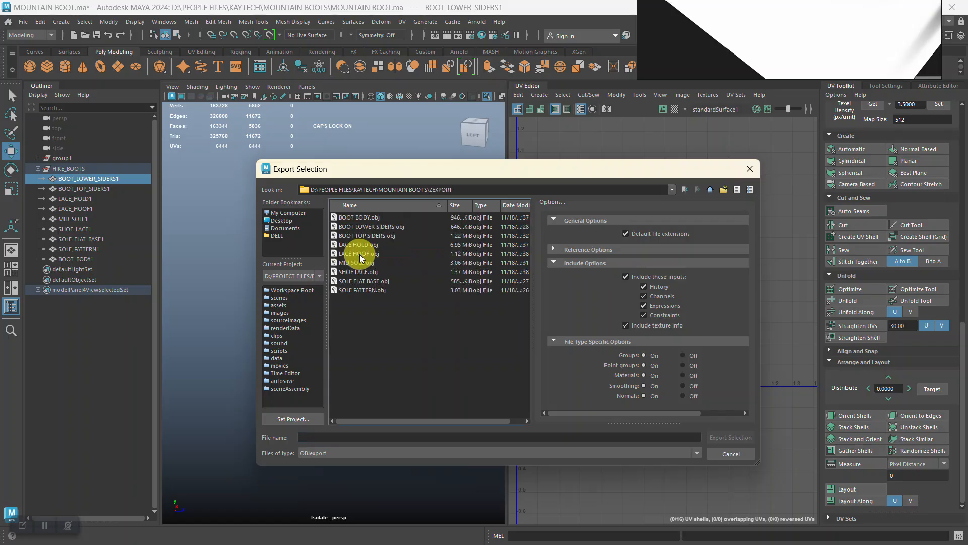
click(384, 226)
click(720, 434)
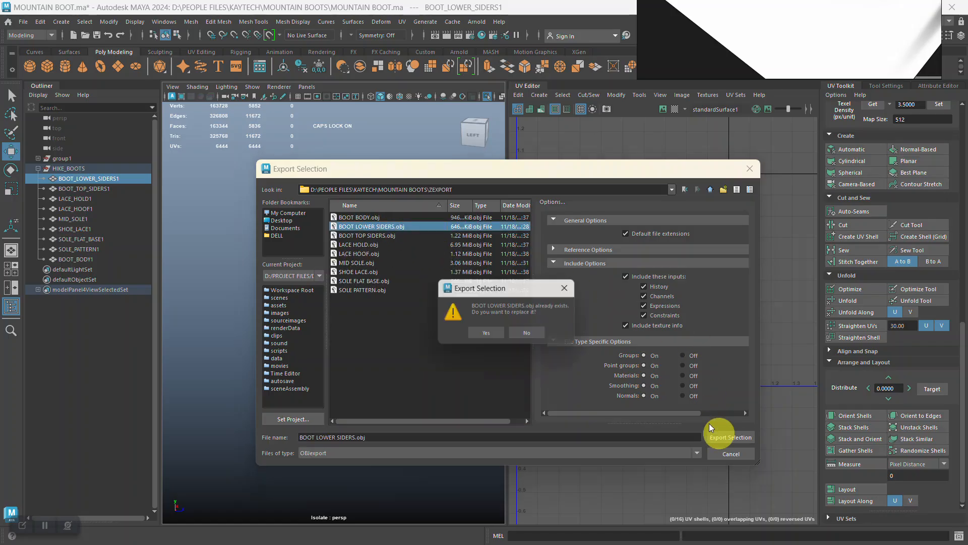
click(494, 331)
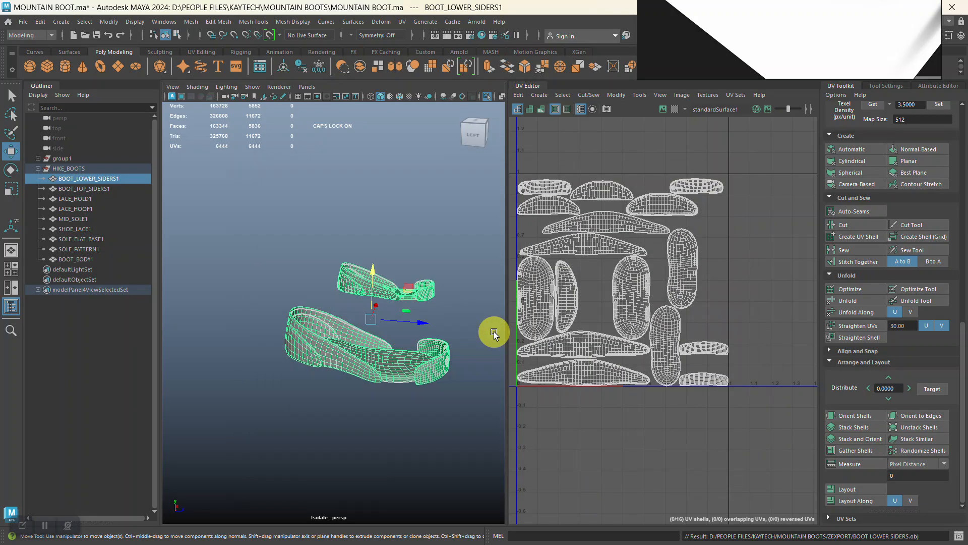
key(alt+Tab)
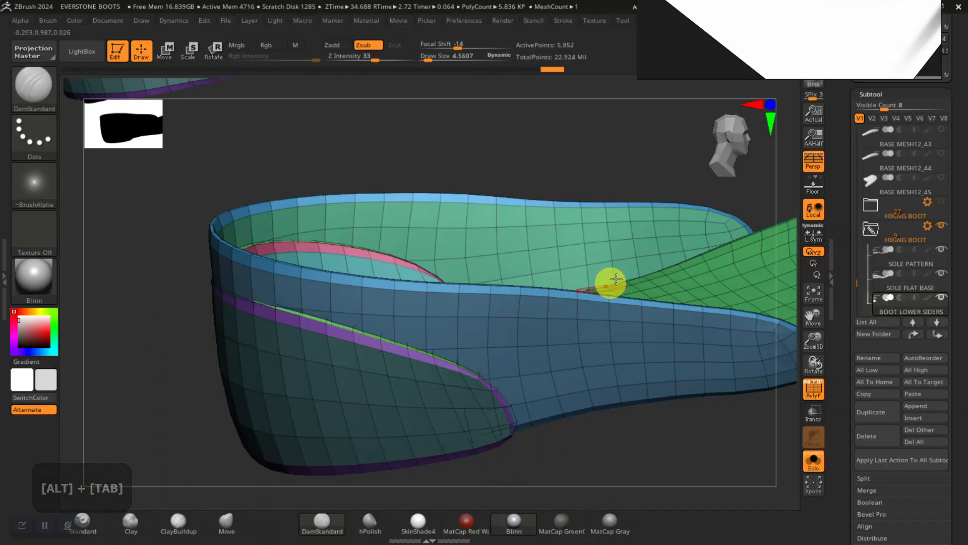
Step: Import BOOT LOWER SIDERS.obj from the ZEXPORT folder into the BOOT LOWER SIDERS subtool
drag(842, 166, 829, 279)
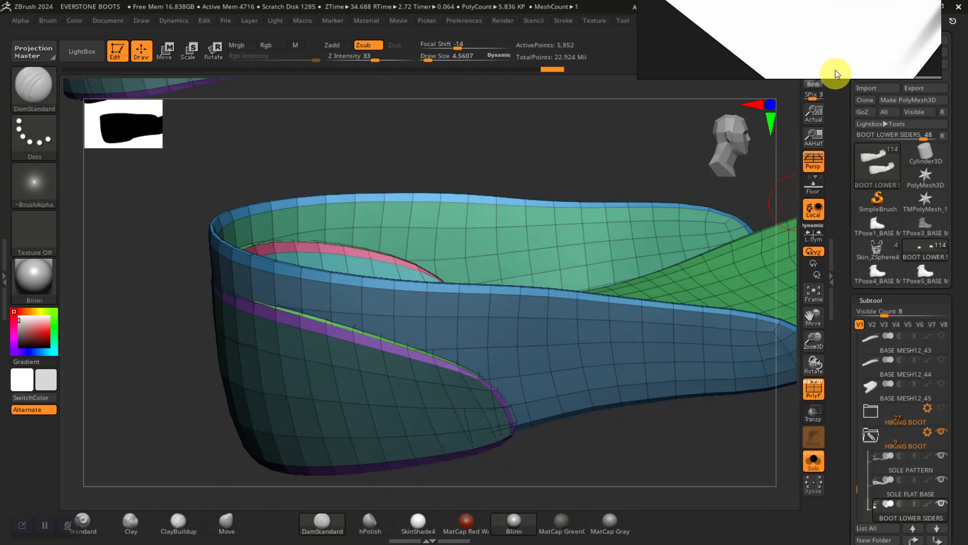
right_drag(812, 33, 730, 16)
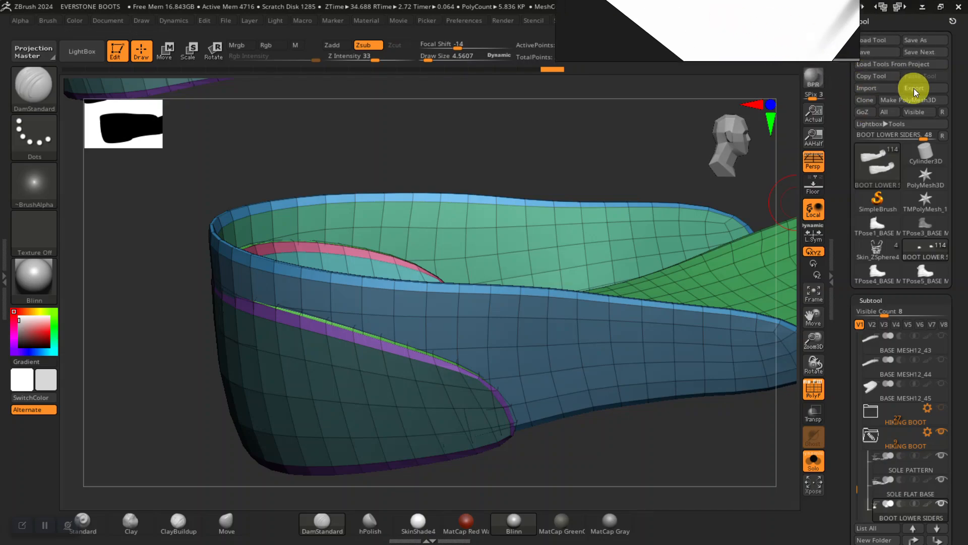
click(885, 89)
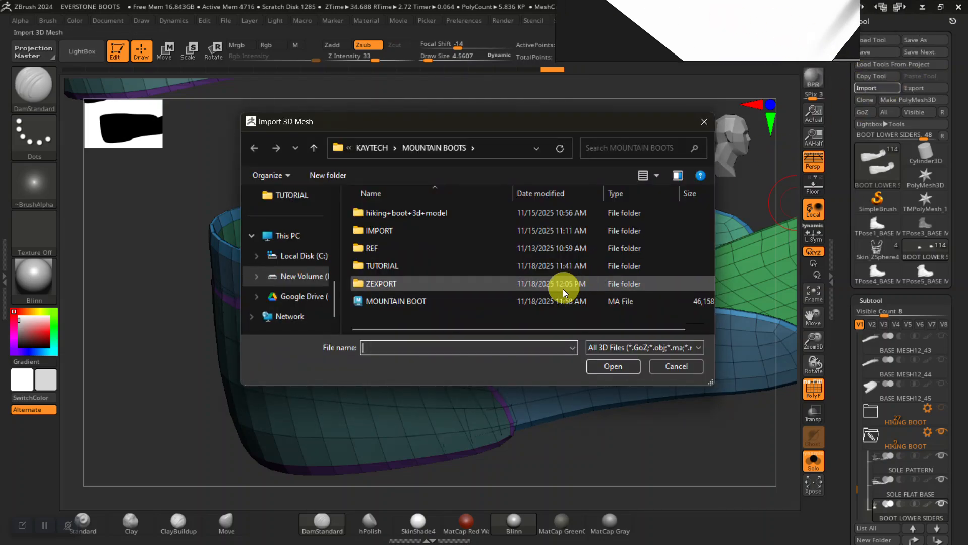
double_click(398, 283)
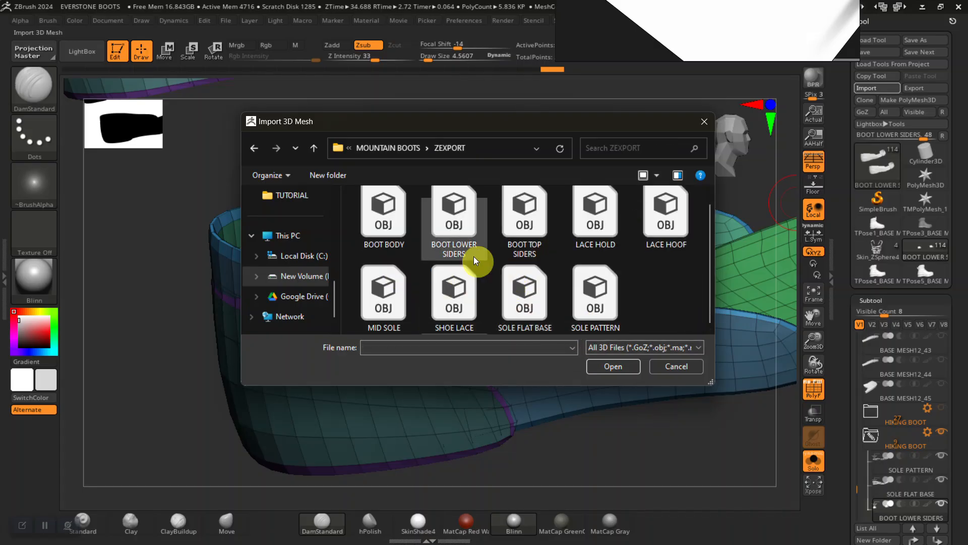
click(456, 223)
click(622, 363)
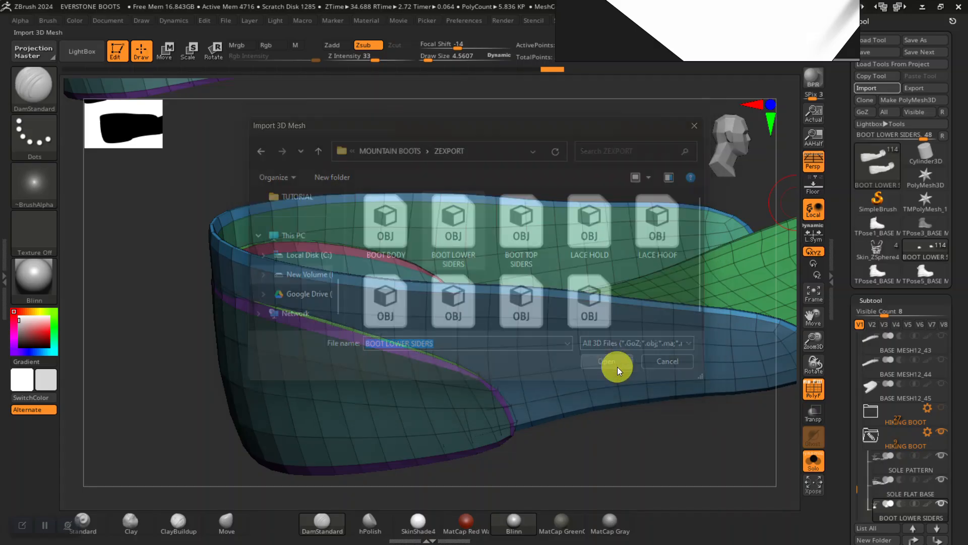
Step: Divide the imported lower siders mesh into new polygroups with Groups By Normals
drag(665, 472, 768, 428)
drag(843, 411, 851, 300)
scroll(843, 357, down, 3)
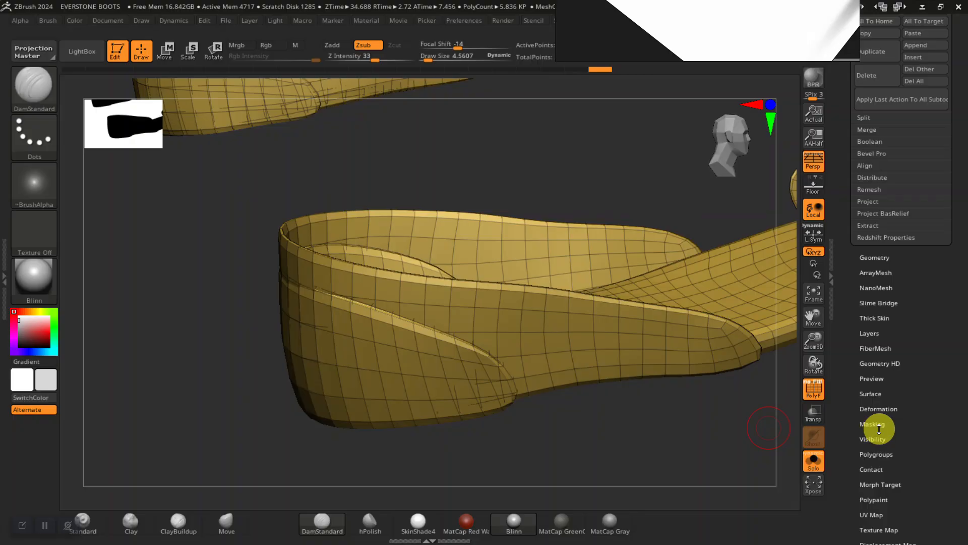
click(873, 454)
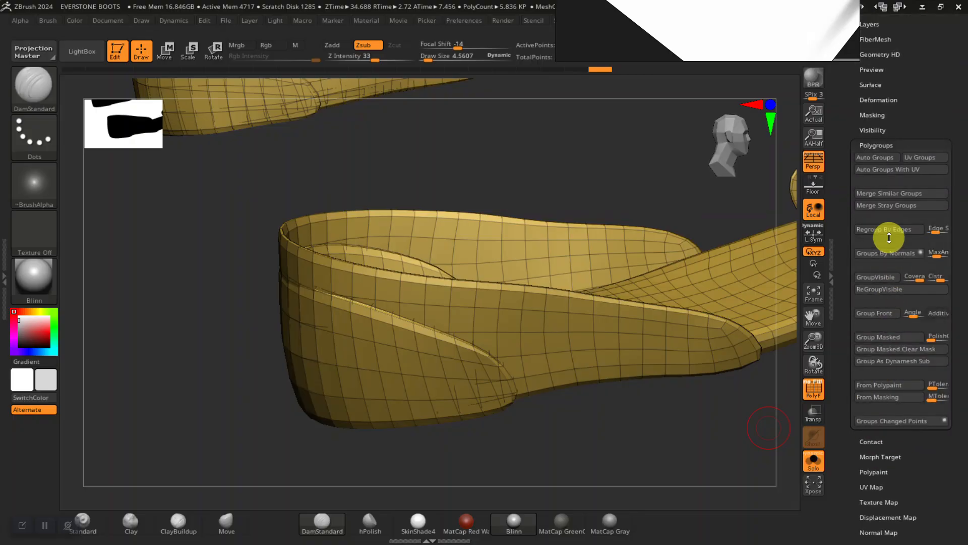
click(884, 253)
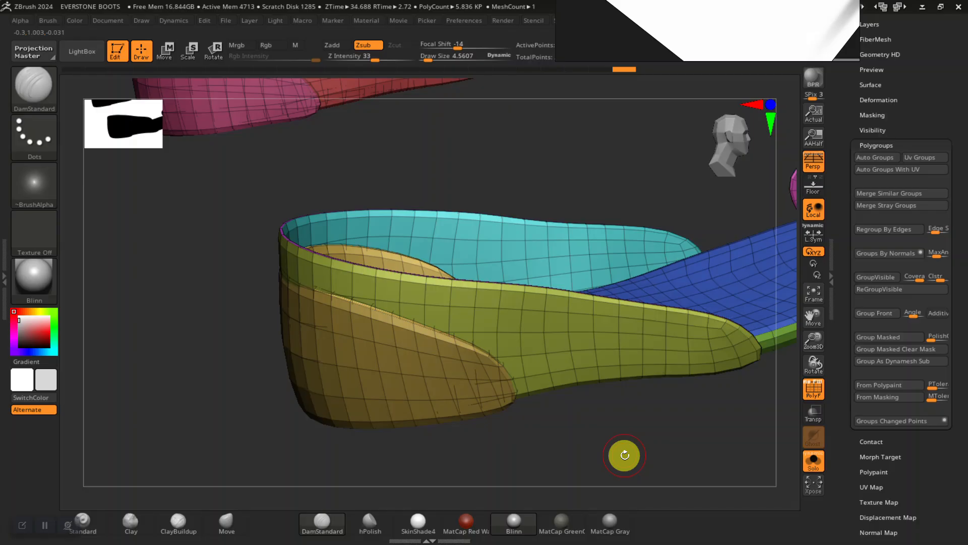
Step: Leave Solo mode to show the whole boot and hide the heel cap polygroup of the lower siders
drag(221, 394, 535, 371)
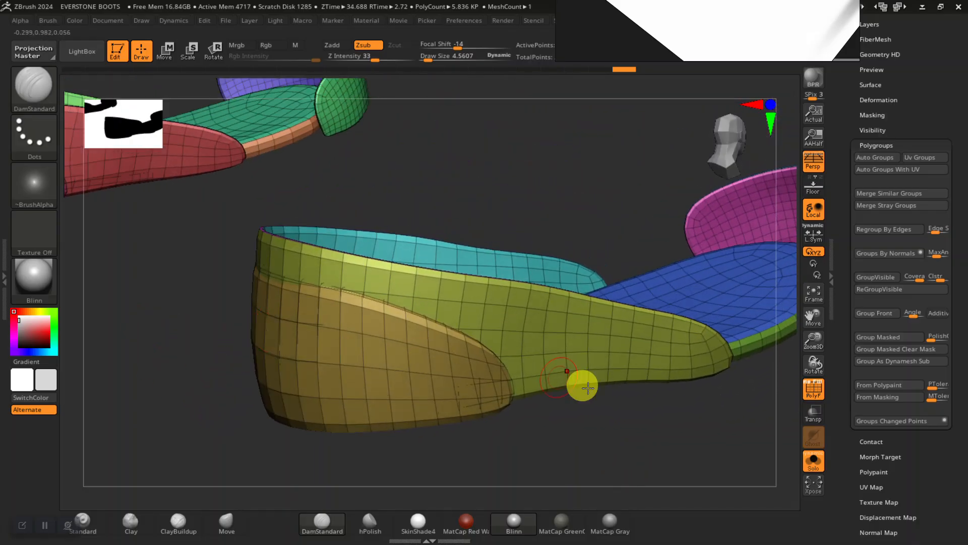
click(814, 460)
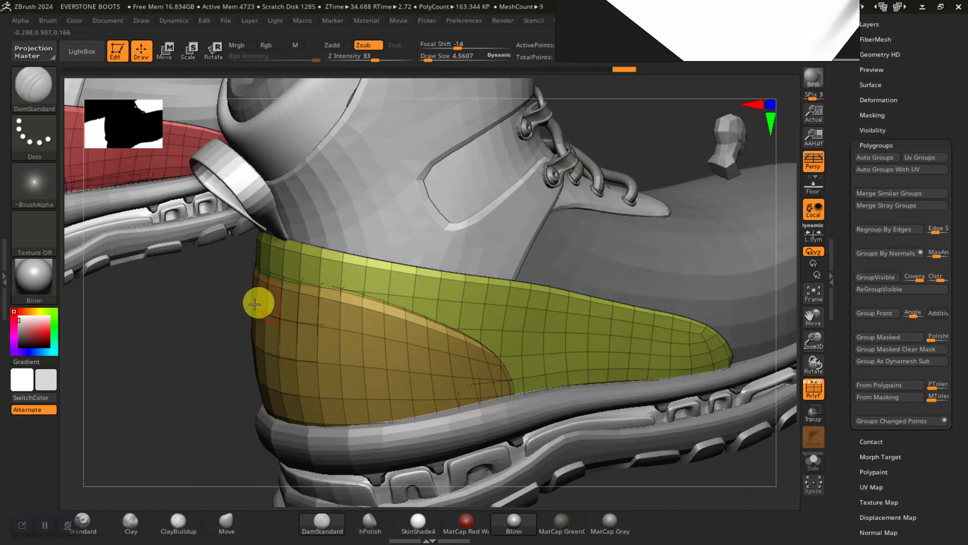
drag(205, 370, 244, 335)
ctrl+shift+click(275, 337)
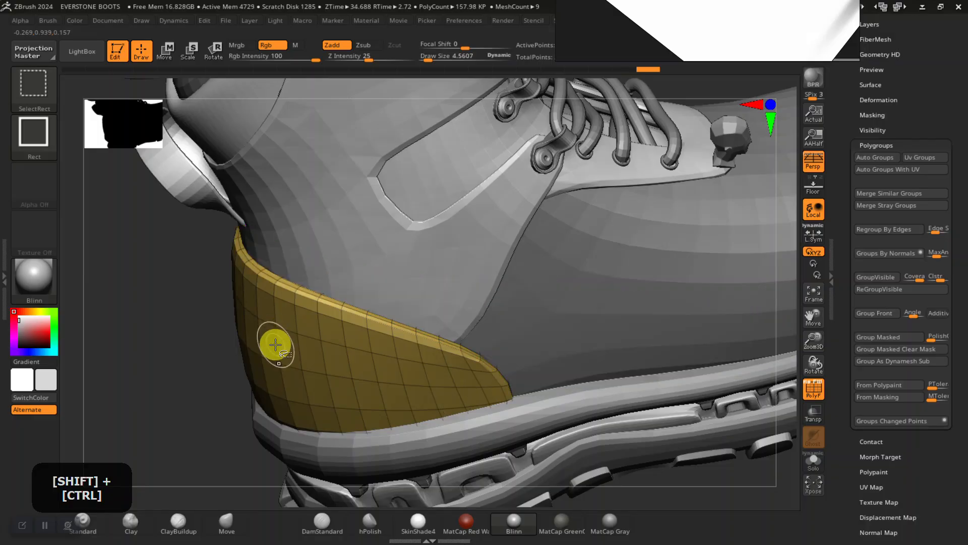
mouse_move(219, 370)
alt+mouse_down()
mouse_move(173, 341)
mouse_move(335, 347)
alt+mouse_up()
ctrl+shift+click(334, 347)
alt+drag(214, 347, 302, 389)
ctrl+shift+click(263, 162)
Step: Turn off the polyframe, raise the draw size to about 28, and mask everything on the lower siders except the hidden heel cap before revealing it
key(shift+f)
mouse_move(209, 342)
alt+mouse_down()
mouse_move(216, 385)
mouse_move(359, 307)
alt+mouse_up()
key(space)
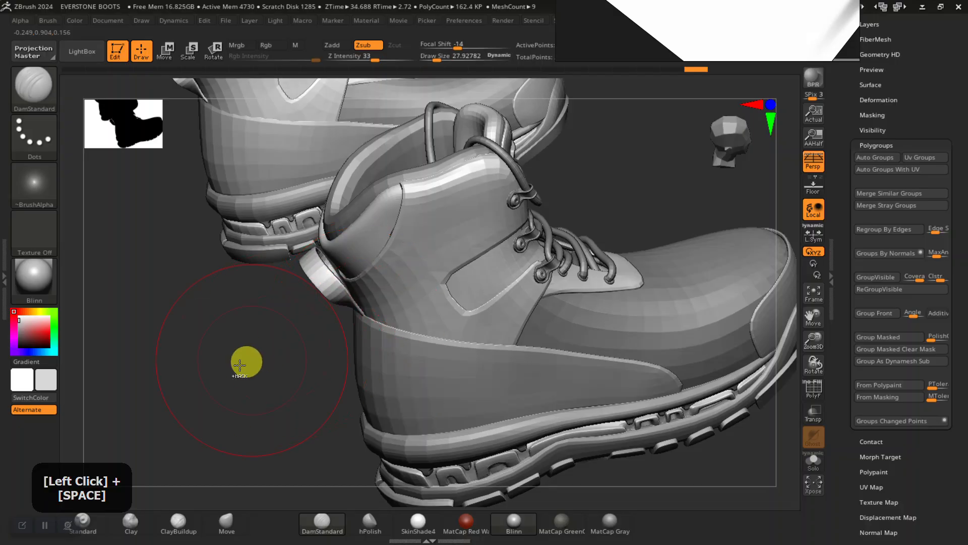
ctrl+click(240, 363)
ctrl+shift+click(249, 363)
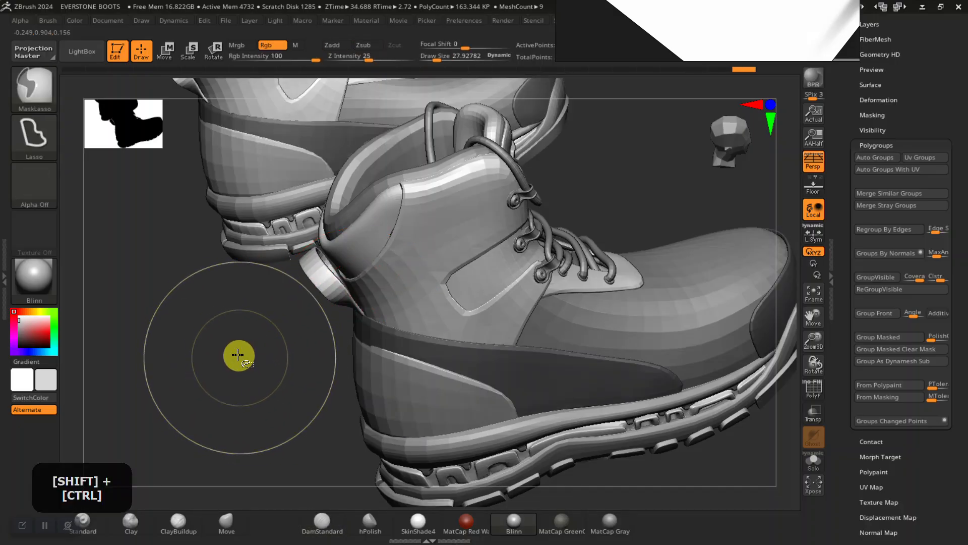
Step: Switch the masking brush to MaskRect and test inverting the lower siders mask, leaving the heel cap unmasked
ctrl+click(265, 404)
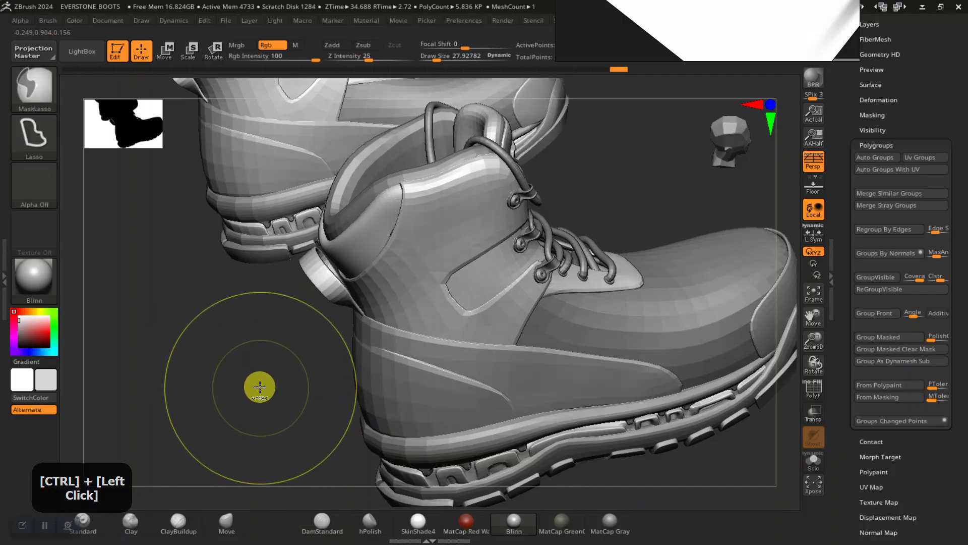
key(ctrl+z)
ctrl+click(25, 74)
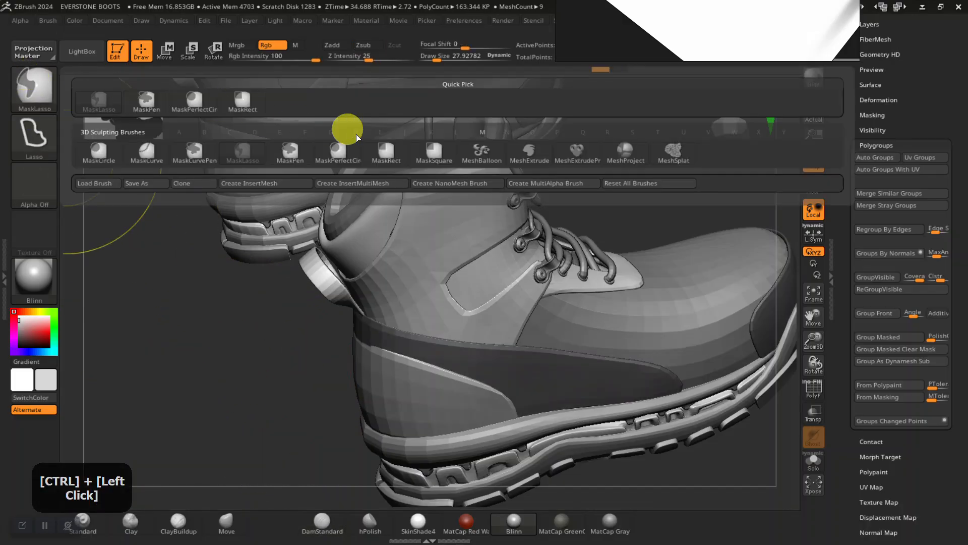
click(378, 154)
ctrl+click(238, 383)
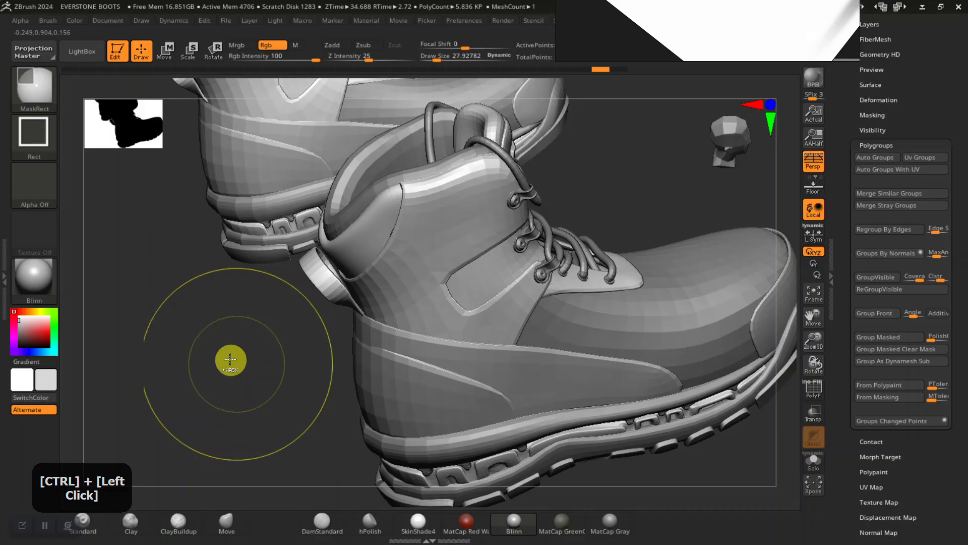
key(ctrl+z)
ctrl+click(234, 348)
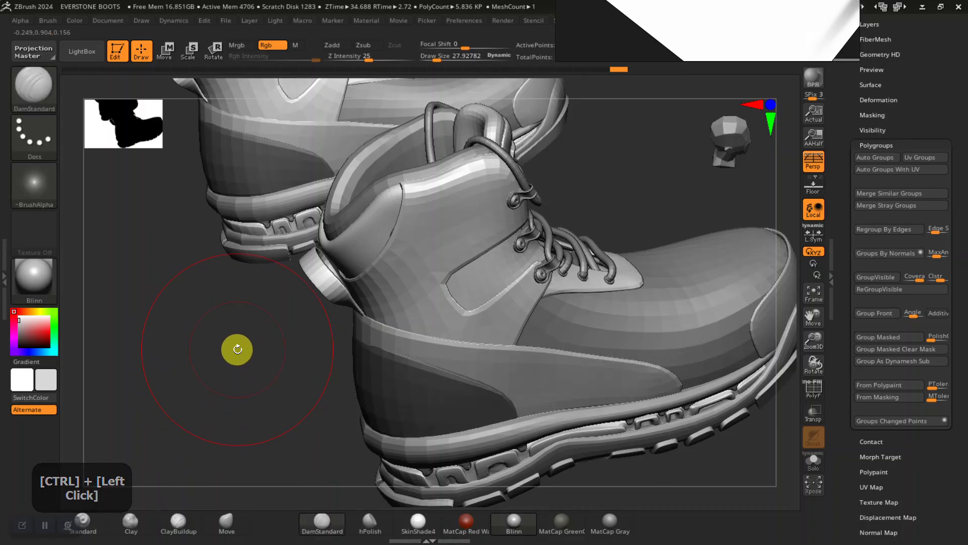
ctrl+click(231, 355)
Step: Reshape the unmasked heel cap of the lower siders with the Move brush, working around the back of the boot
shift+drag(227, 359, 230, 355)
alt+drag(266, 388, 252, 389)
mouse_move(251, 390)
mouse_down()
mouse_move(266, 402)
mouse_move(268, 383)
mouse_move(294, 407)
mouse_move(294, 370)
mouse_move(273, 403)
mouse_up()
click(232, 519)
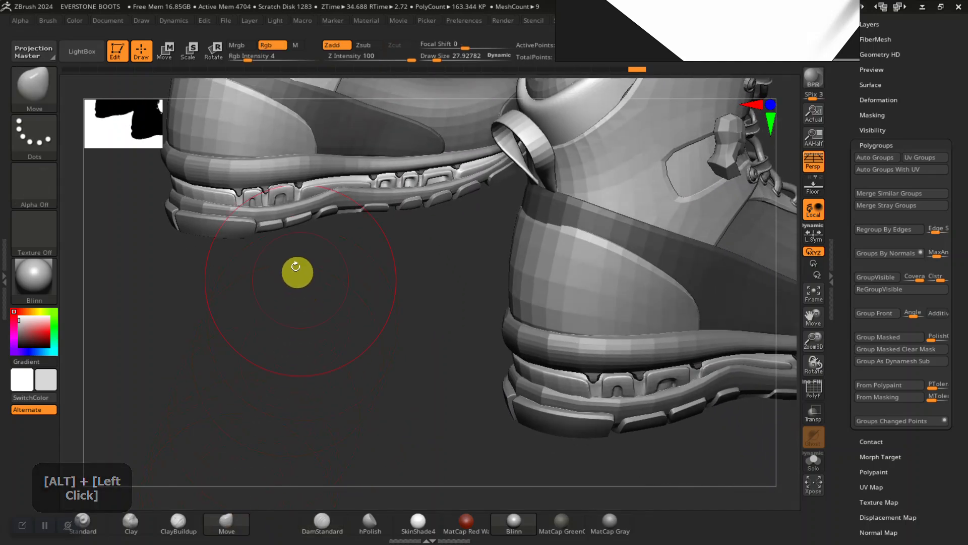
alt+drag(376, 339, 389, 306)
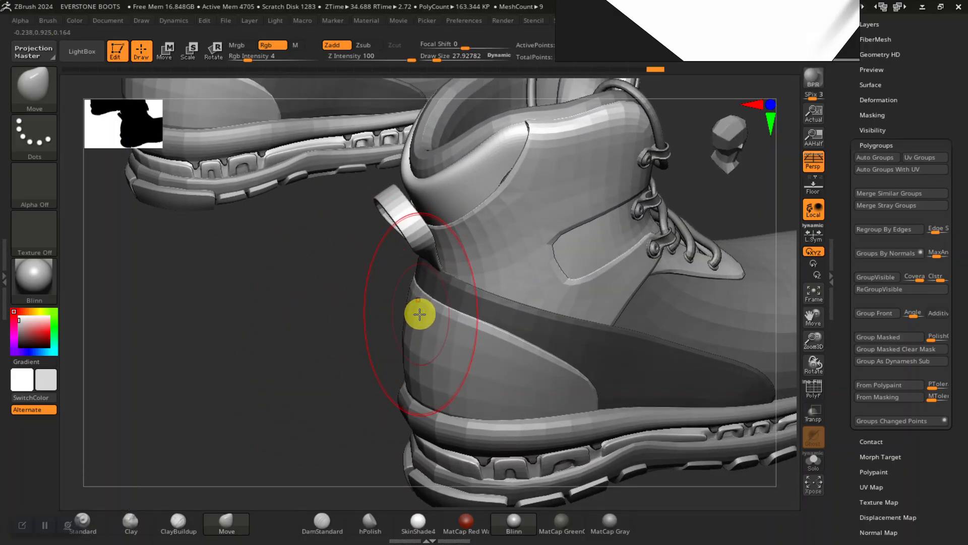
drag(370, 345, 413, 352)
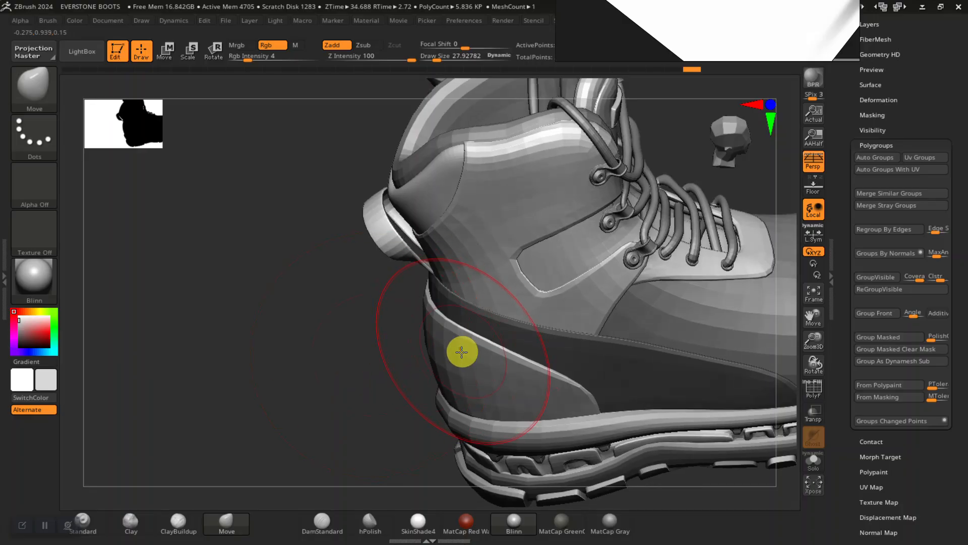
drag(334, 359, 366, 174)
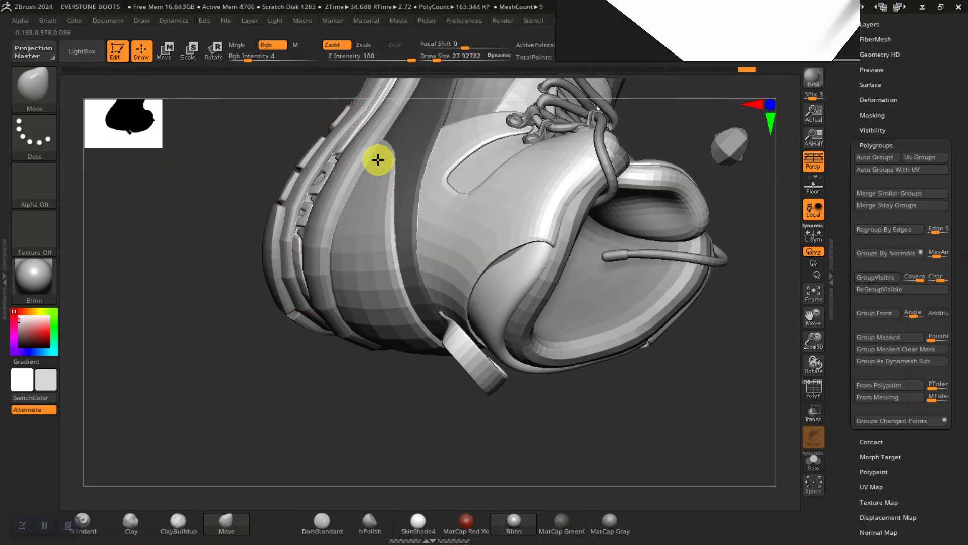
mouse_move(285, 293)
mouse_down()
mouse_move(225, 277)
mouse_move(387, 341)
mouse_move(558, 342)
mouse_move(522, 264)
mouse_move(570, 356)
mouse_move(328, 335)
mouse_move(262, 348)
mouse_move(261, 377)
mouse_move(280, 353)
mouse_up()
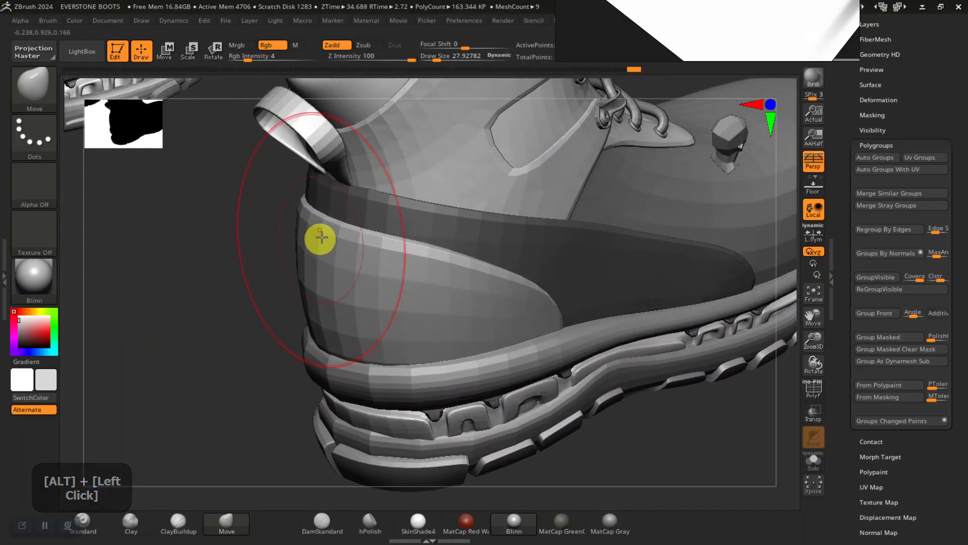
Step: Invert the mask and try to reshape the side panel above the heel cap with the Move brush, undoing the strokes
ctrl+click(275, 330)
alt+drag(268, 336, 286, 302)
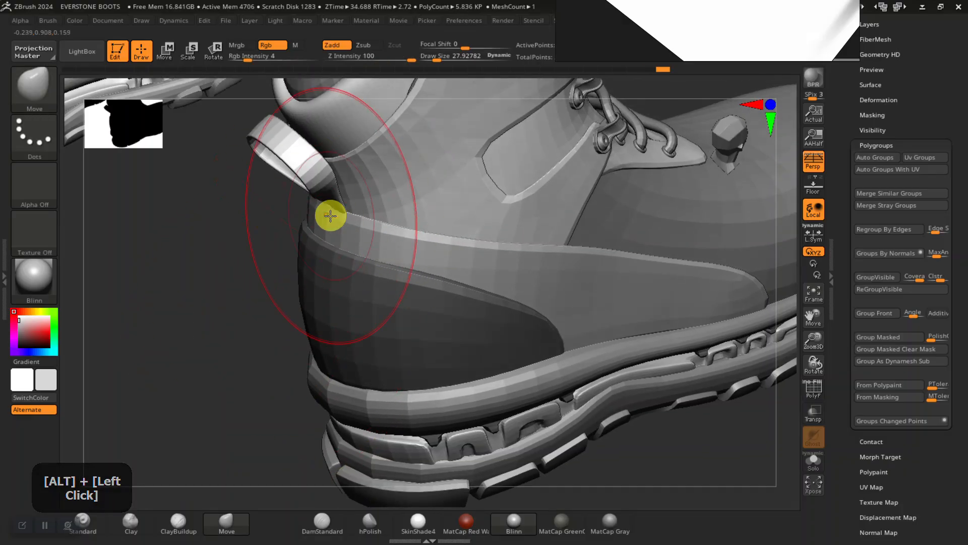
drag(276, 277, 279, 298)
key(ctrl+z)
key(ctrl+z)
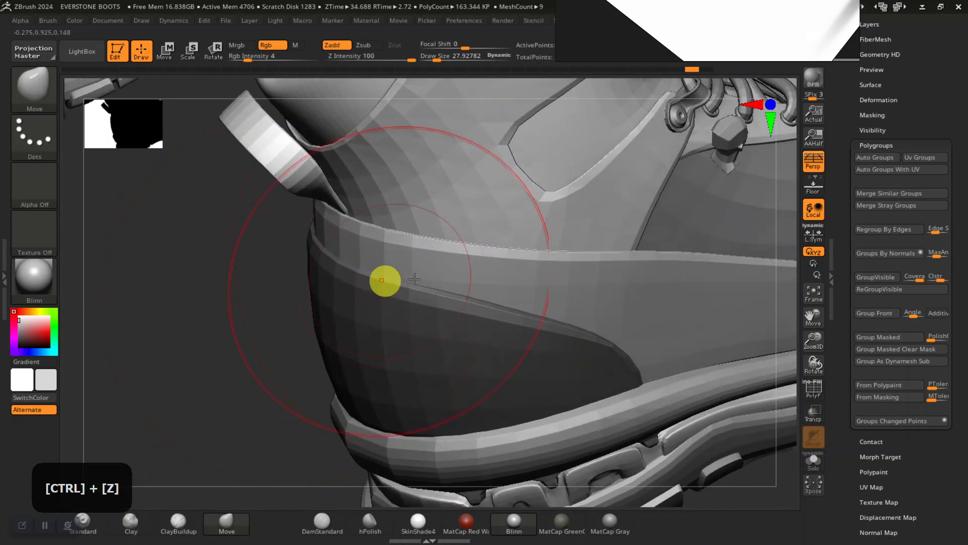
Step: Clear the mask and rebuild it by polygroup so the heel cap is masked and the side panel stays editable
ctrl+drag(274, 341, 251, 338)
ctrl+shift+click(449, 273)
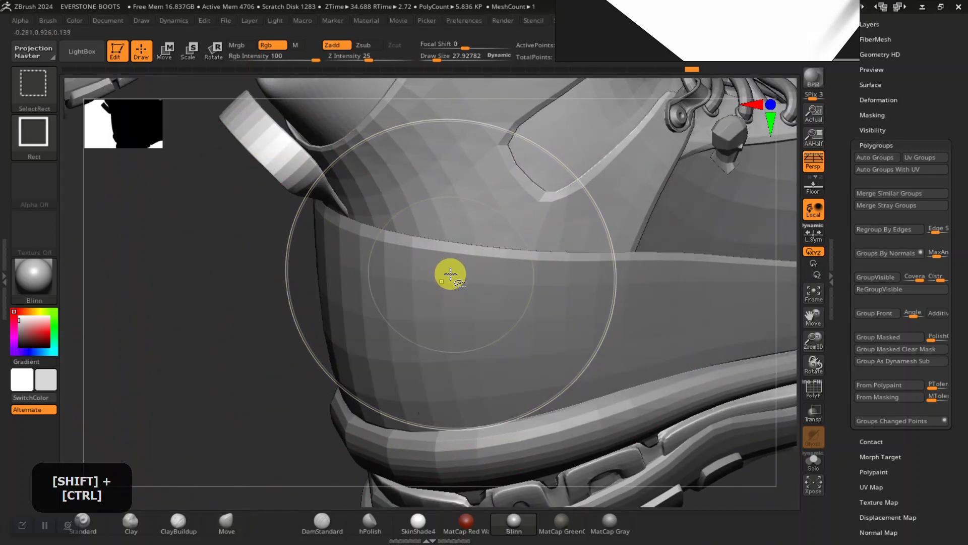
mouse_move(266, 341)
alt+mouse_down()
mouse_move(247, 302)
mouse_move(293, 353)
alt+mouse_up()
ctrl+shift+click(396, 288)
ctrl+shift+click(327, 152)
ctrl+shift+drag(218, 353, 267, 400)
ctrl+click(264, 361)
ctrl+click(270, 357)
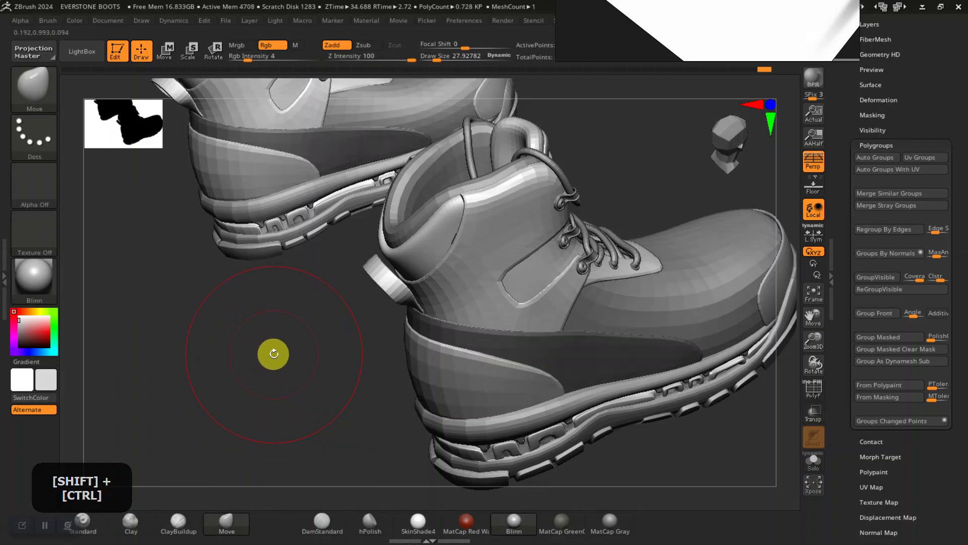
ctrl+click(273, 358)
Step: Reshape the unmasked side panel with the Move brush from the heel to its front tip so it follows the boot body
alt+drag(274, 361, 394, 342)
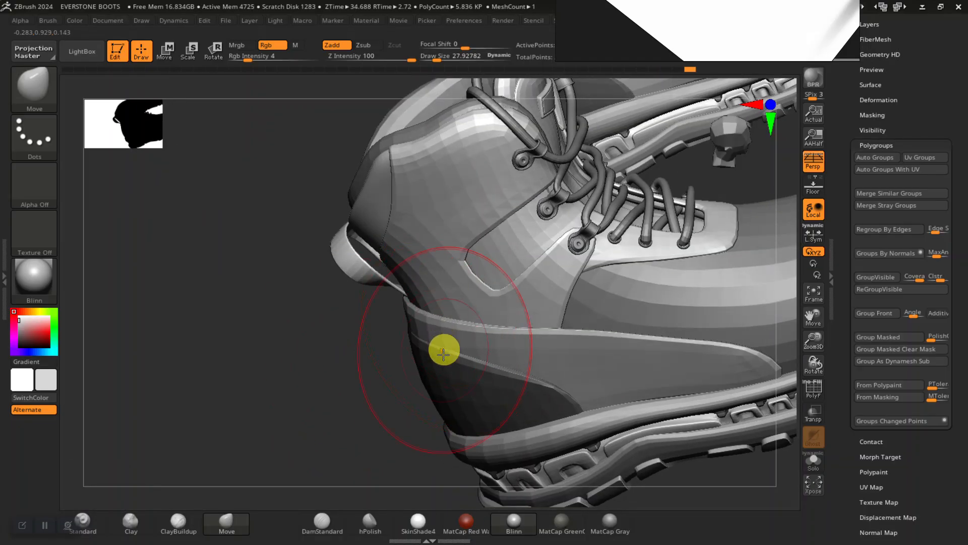
drag(398, 390, 377, 403)
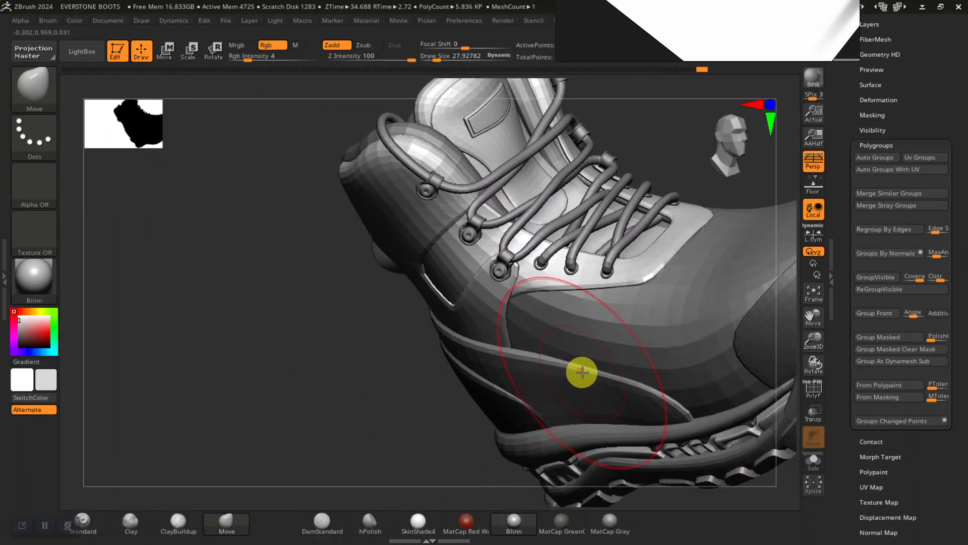
mouse_move(419, 429)
mouse_down()
mouse_move(413, 398)
mouse_move(474, 382)
mouse_move(485, 402)
mouse_move(313, 336)
mouse_move(342, 296)
mouse_move(358, 323)
mouse_up()
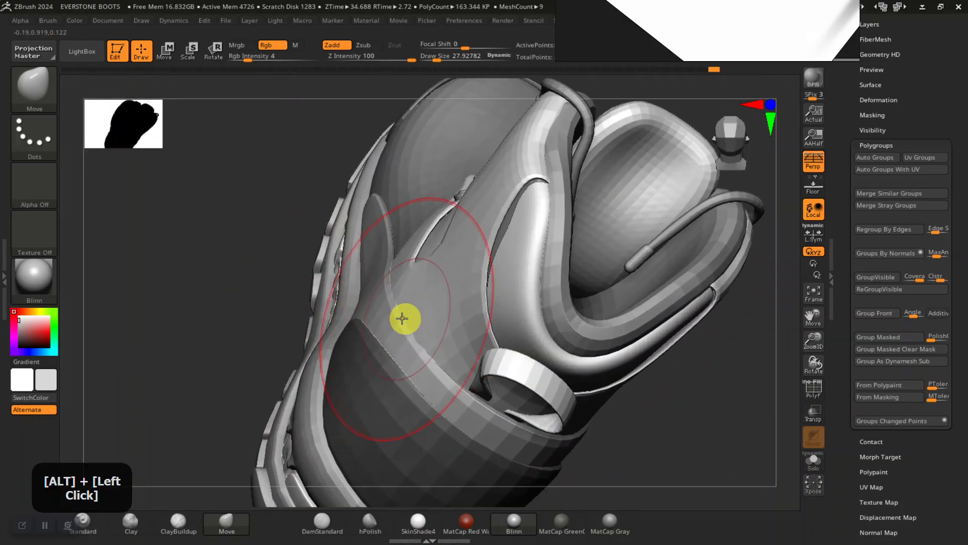
drag(302, 298, 346, 344)
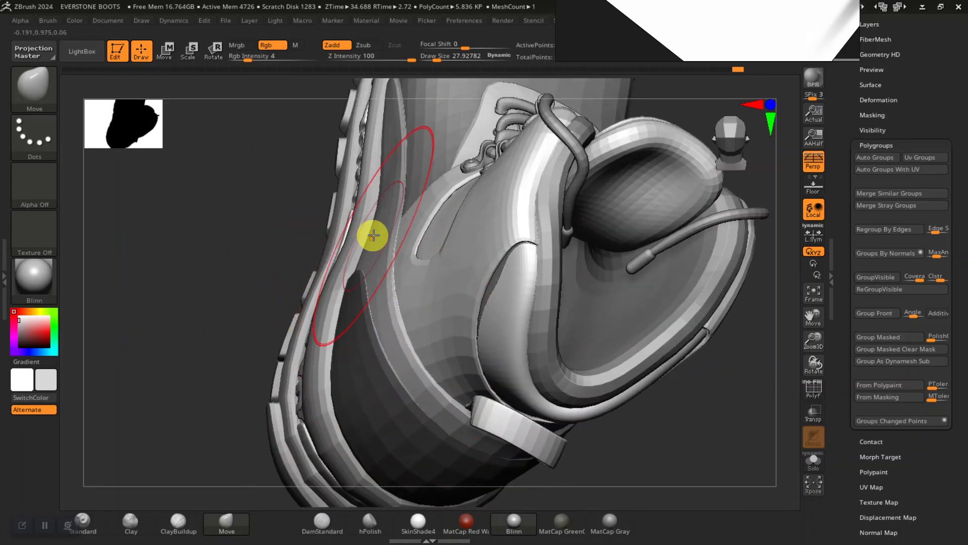
alt+drag(373, 232, 283, 267)
mouse_move(272, 313)
alt+mouse_down()
mouse_move(289, 333)
mouse_move(303, 322)
mouse_move(368, 380)
mouse_move(317, 391)
mouse_move(363, 400)
mouse_move(264, 393)
mouse_move(261, 415)
mouse_move(219, 346)
mouse_move(225, 339)
mouse_move(197, 378)
mouse_move(212, 380)
alt+mouse_up()
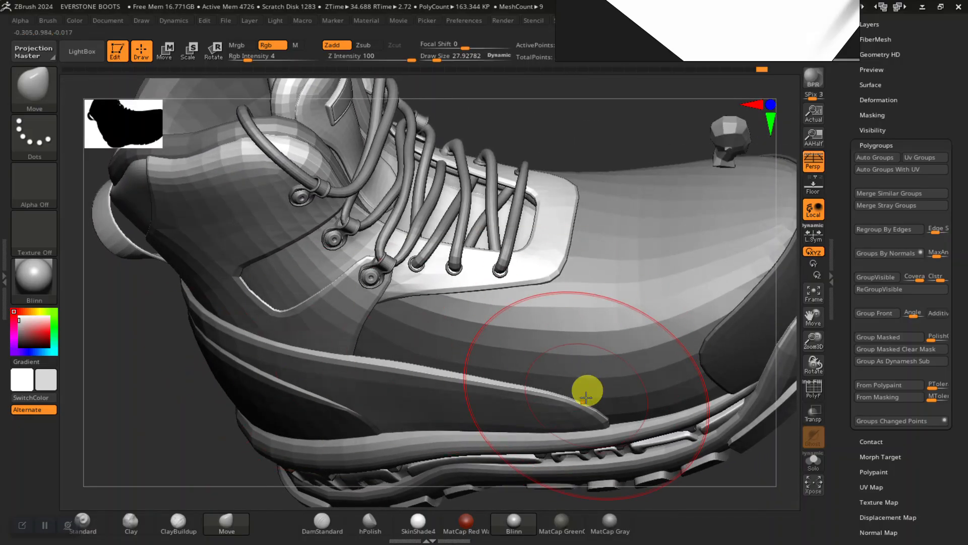
drag(193, 420, 233, 422)
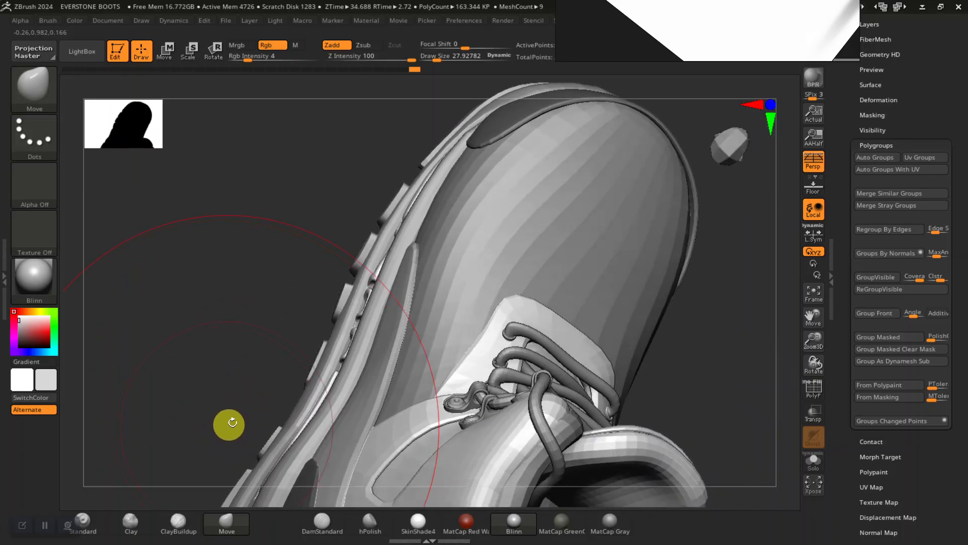
drag(337, 347, 194, 392)
alt+click(152, 424)
alt+drag(149, 347, 236, 373)
alt+drag(236, 372, 463, 300)
Step: Clear the mask from the lower siders and isolate the heel cap polygroup
ctrl+click(454, 407)
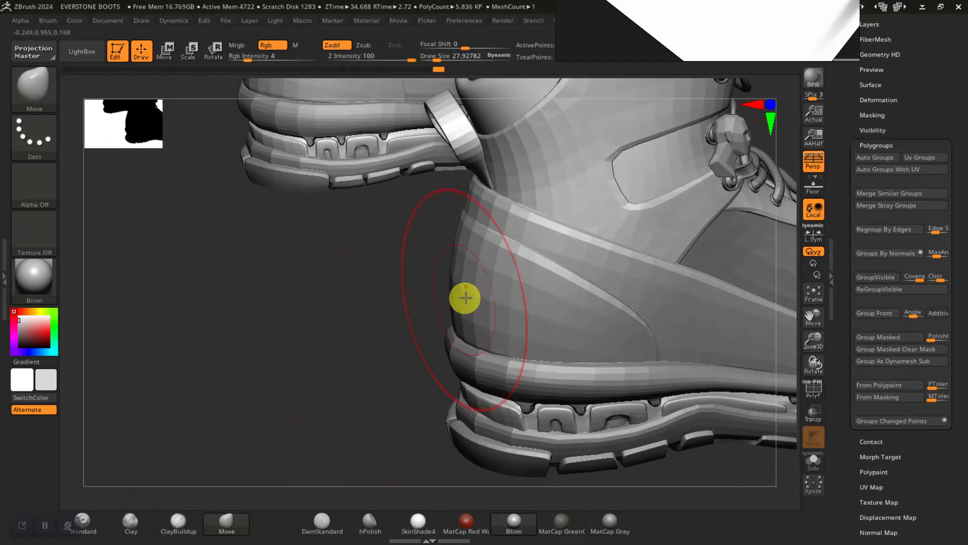
ctrl+shift+click(476, 275)
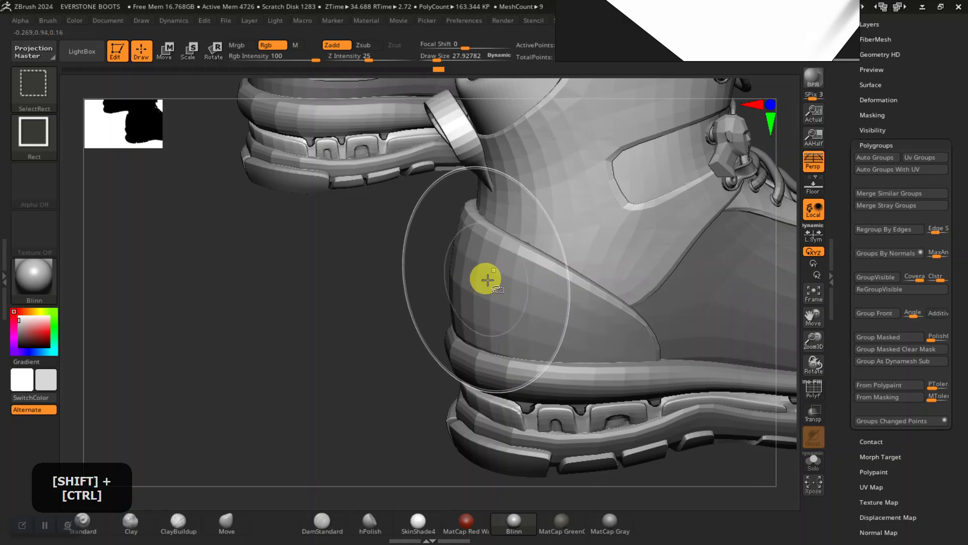
alt+drag(344, 341, 331, 198)
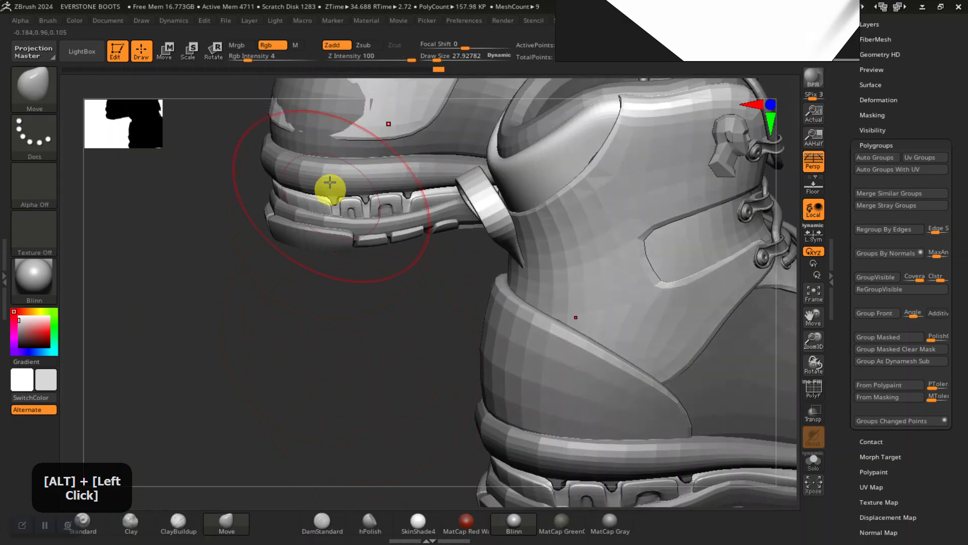
Step: Isolate the heel cap polygroup and mask the rest of the lower siders so only the heel cap stays editable
mouse_move(308, 375)
alt+mouse_down()
mouse_move(312, 402)
mouse_move(313, 382)
alt+mouse_up()
ctrl+shift+click(307, 389)
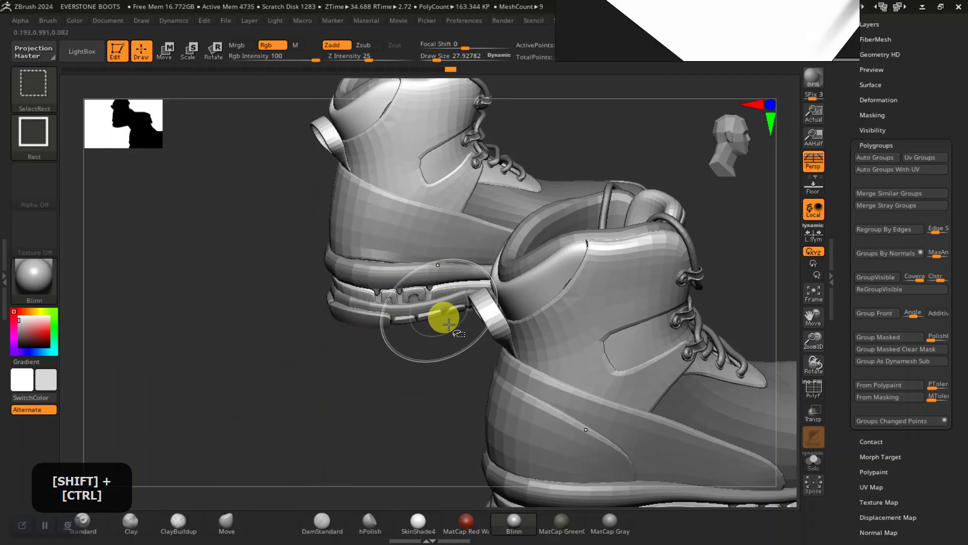
ctrl+shift+click(524, 424)
ctrl+shift+drag(295, 337, 442, 275)
ctrl+click(327, 403)
ctrl+shift+click(328, 403)
ctrl+click(330, 405)
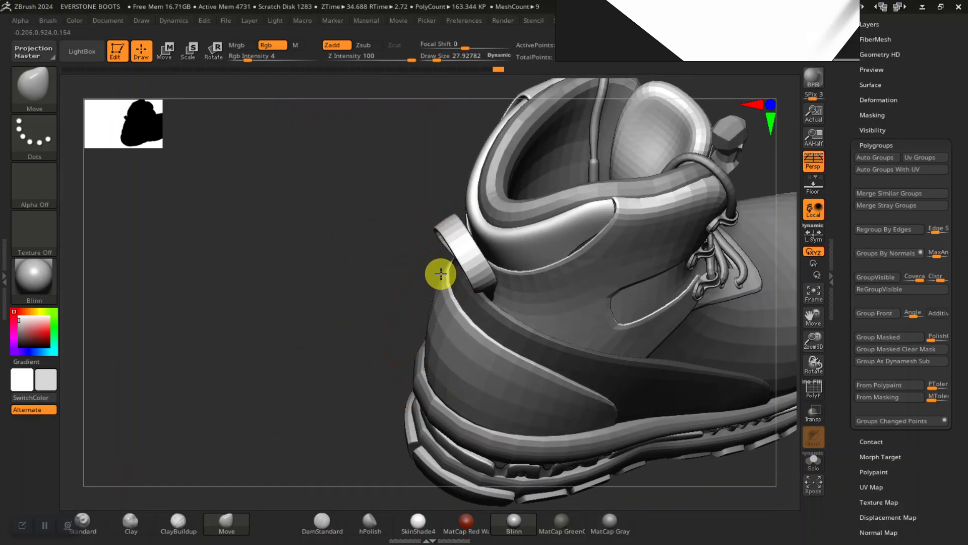
Step: Adjust the unmasked heel cap with the Move brush so its upper edge fits the boot body
drag(385, 294, 450, 321)
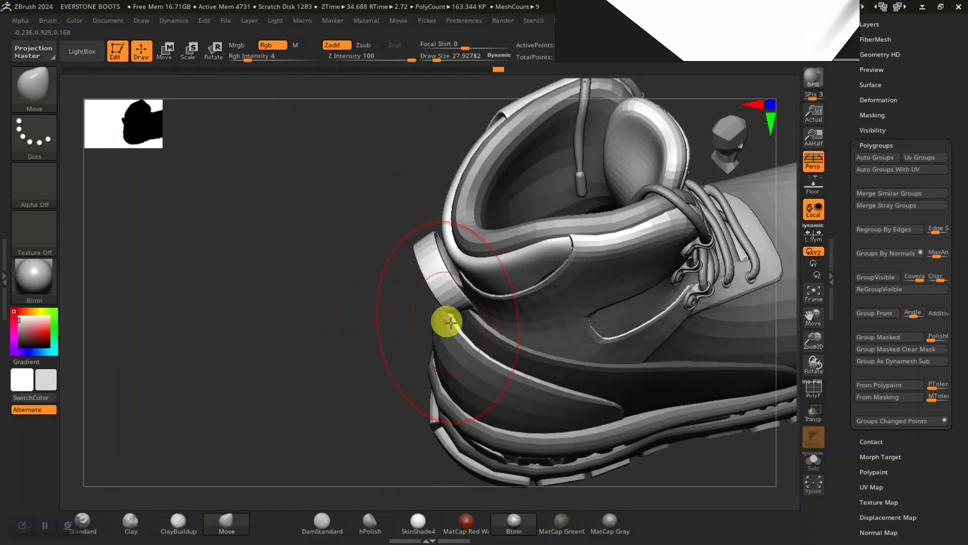
drag(388, 397, 320, 367)
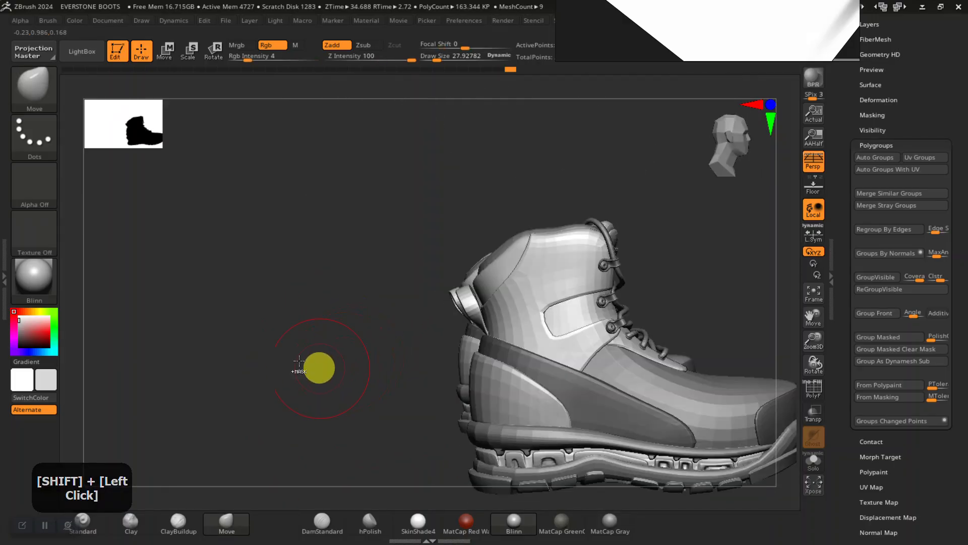
mouse_move(371, 382)
alt+mouse_down()
mouse_move(512, 259)
mouse_move(646, 231)
mouse_move(551, 225)
mouse_move(583, 263)
mouse_move(599, 309)
mouse_move(488, 283)
mouse_move(563, 324)
mouse_move(591, 315)
alt+mouse_up()
Step: Isolate the toe cap polygroup and mask the remaining lower siders so only the toe cap stays editable
alt+drag(760, 424, 668, 308)
ctrl+shift+click(674, 302)
alt+drag(745, 265, 636, 309)
ctrl+shift+click(615, 358)
alt+drag(627, 245, 587, 308)
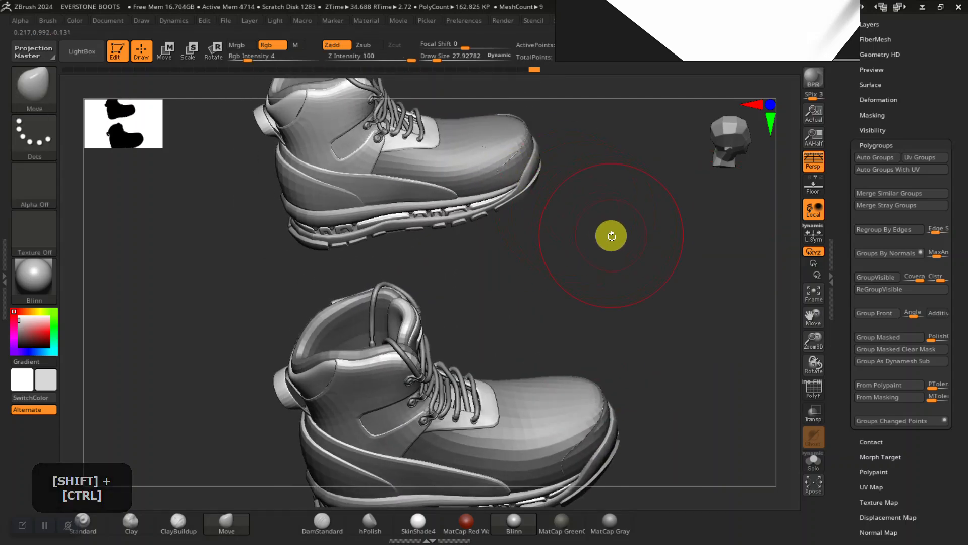
ctrl+shift+drag(642, 246, 663, 315)
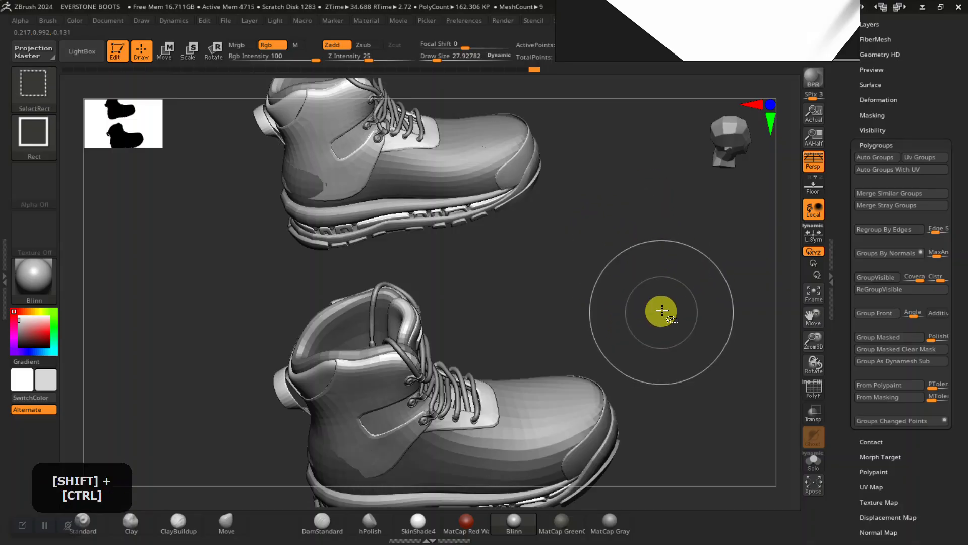
ctrl+click(671, 265)
ctrl+shift+click(672, 274)
ctrl+click(677, 277)
drag(677, 277, 685, 309)
Step: Reshape the toe cap with the Move brush so its rim follows the boot toe from the side and from above
mouse_move(685, 309)
alt+mouse_down()
mouse_move(607, 343)
mouse_move(640, 333)
mouse_move(590, 247)
mouse_move(419, 127)
alt+mouse_up()
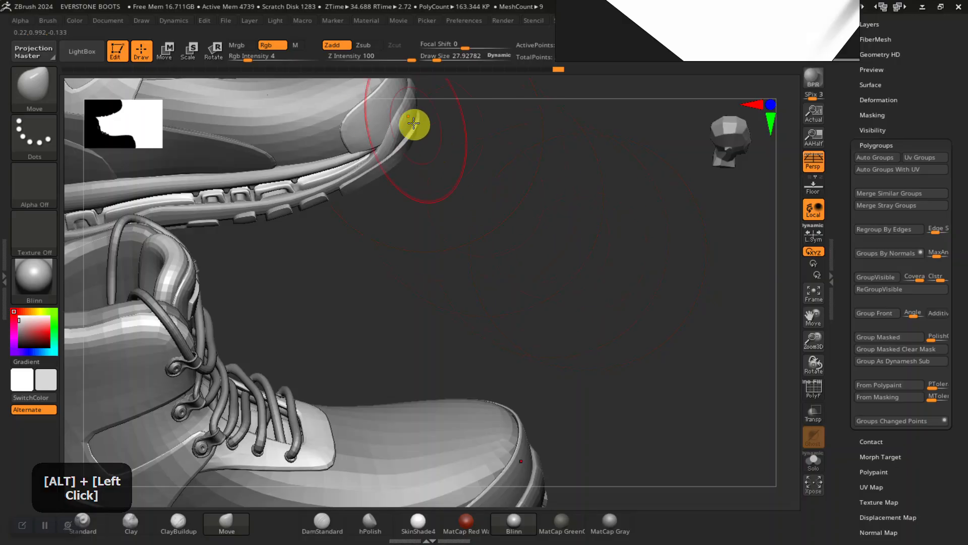
drag(460, 185, 436, 314)
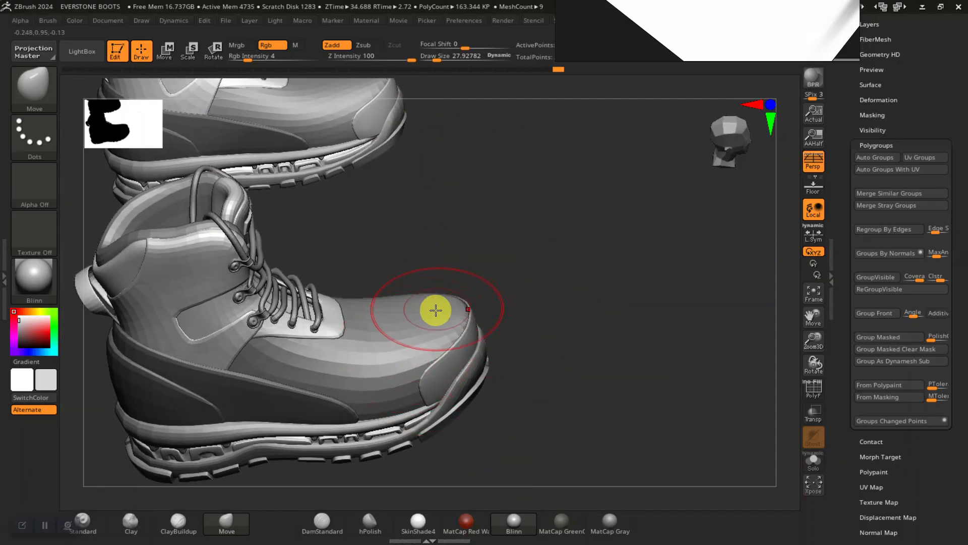
mouse_move(537, 277)
alt+mouse_down()
mouse_move(515, 298)
mouse_move(512, 318)
mouse_move(536, 318)
mouse_move(602, 363)
mouse_move(569, 253)
mouse_move(577, 305)
mouse_move(598, 329)
mouse_move(614, 374)
mouse_move(657, 348)
mouse_move(606, 309)
mouse_move(655, 339)
mouse_move(547, 293)
alt+mouse_up()
drag(604, 340, 539, 196)
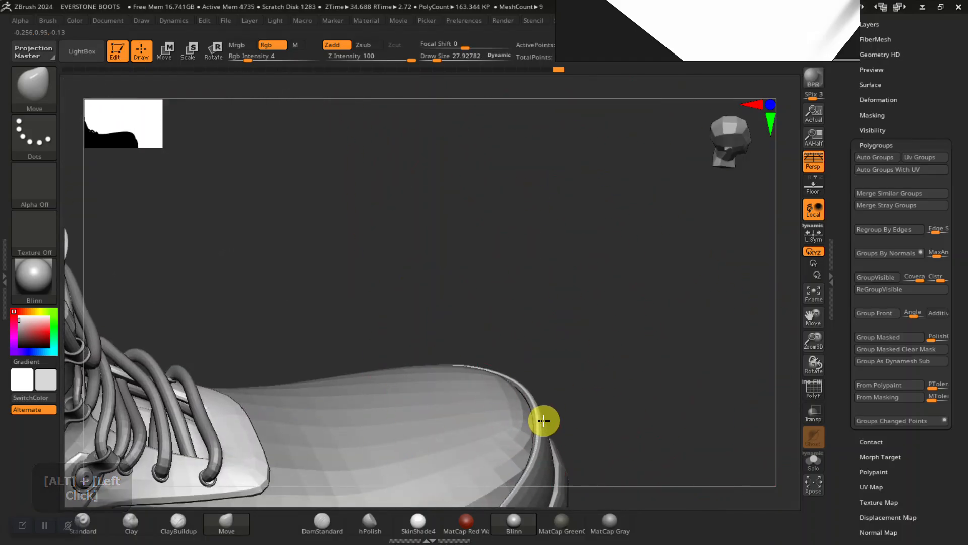
alt+drag(596, 402, 514, 398)
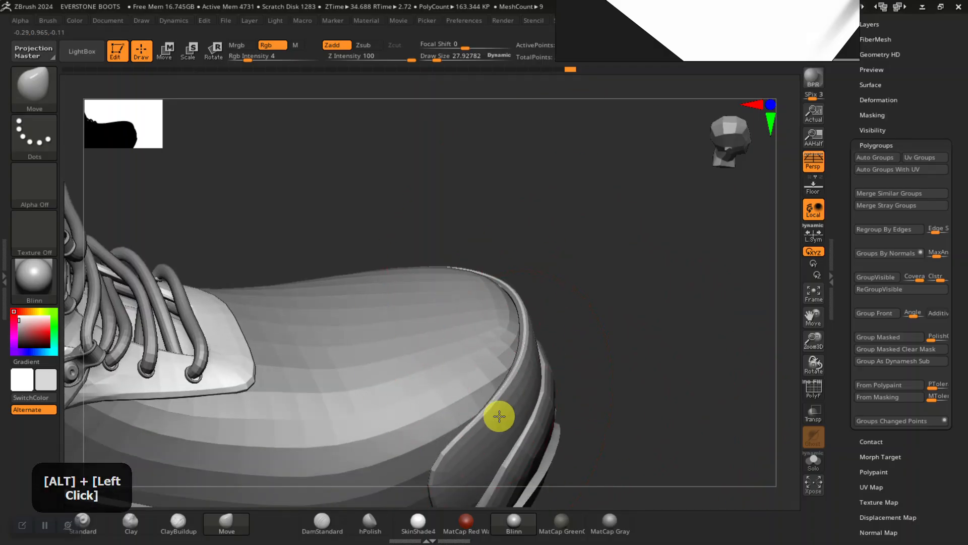
drag(599, 389, 569, 309)
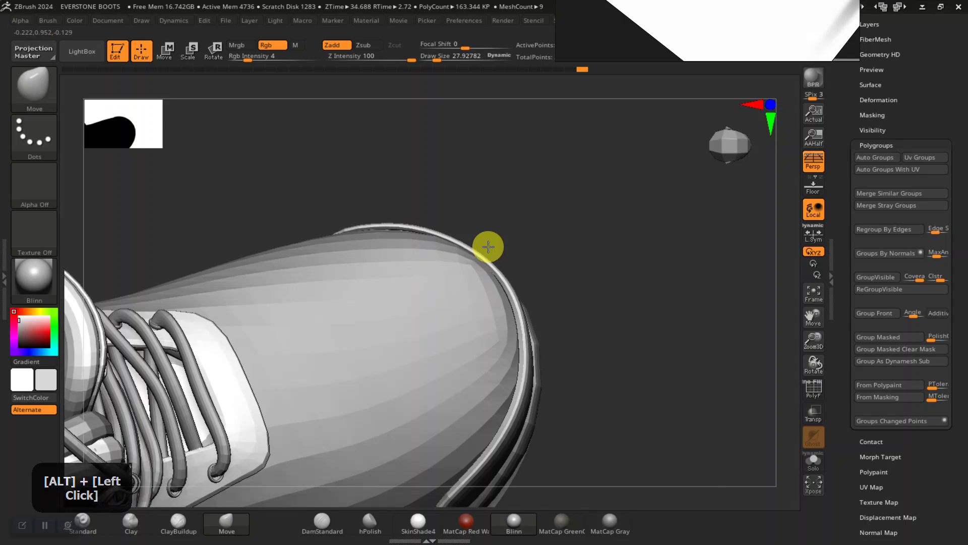
drag(548, 251, 500, 272)
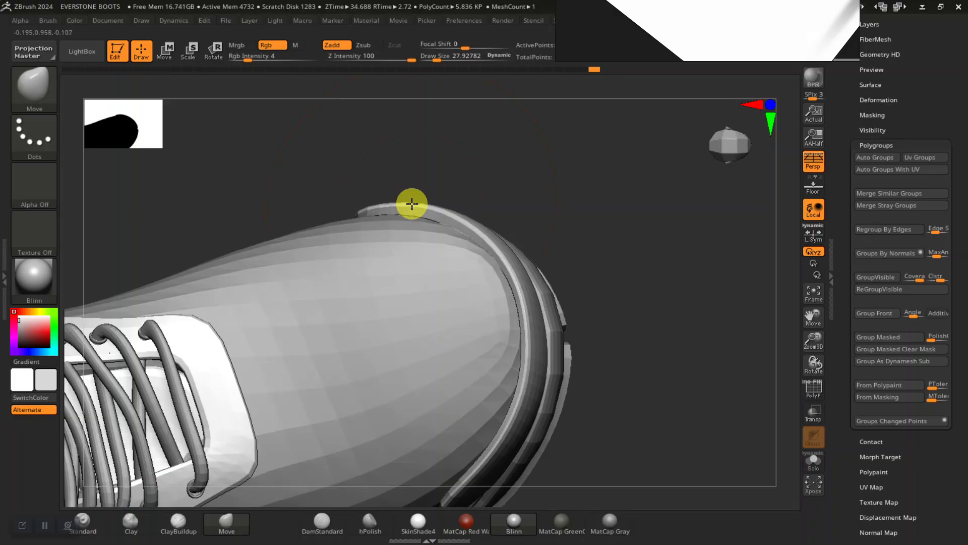
mouse_move(577, 232)
mouse_down()
mouse_move(579, 201)
mouse_move(629, 253)
mouse_move(603, 261)
mouse_move(604, 292)
mouse_move(642, 359)
mouse_move(540, 334)
mouse_up()
alt+drag(506, 384, 625, 300)
Step: Clear the lower siders' mask and refine the toe cap rim with the Move brush, reducing the draw size to about 19
ctrl+drag(630, 236, 645, 292)
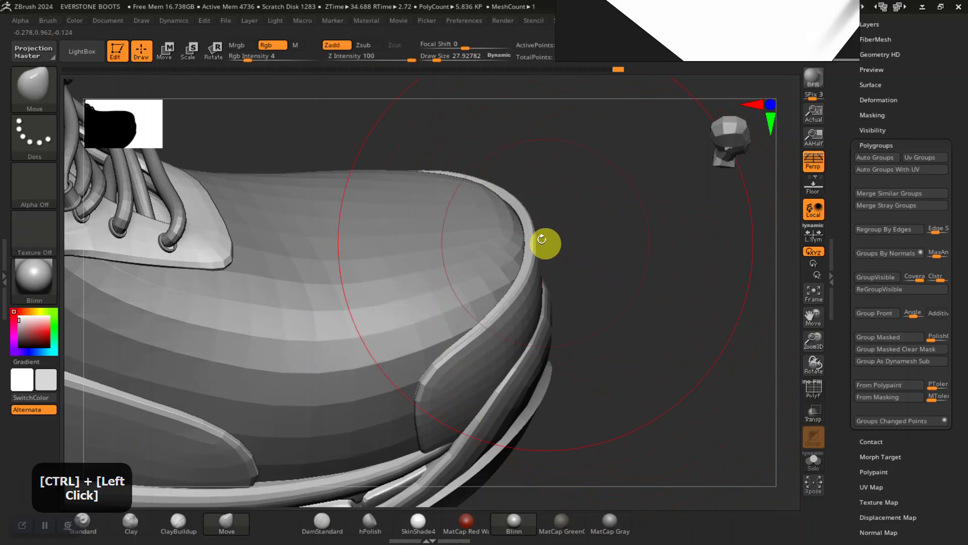
drag(527, 228, 580, 248)
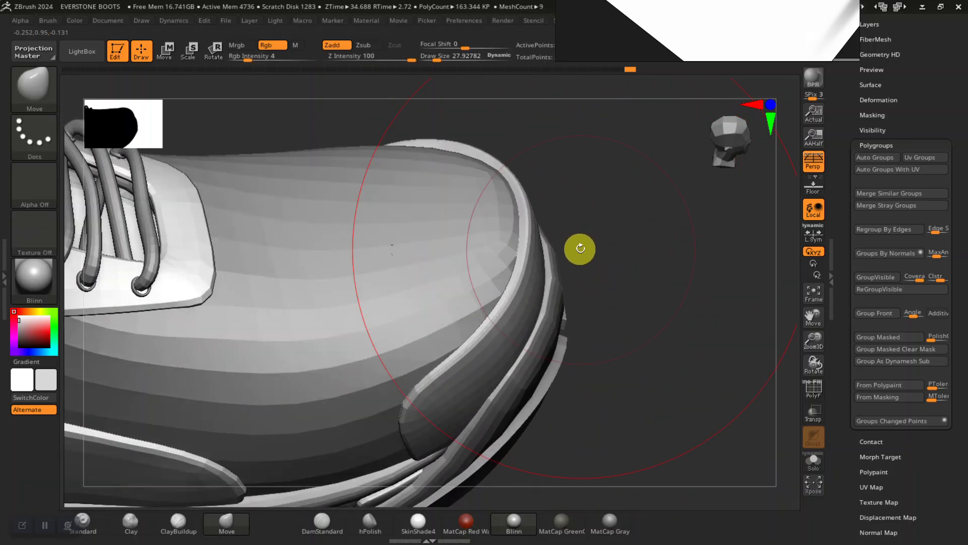
drag(585, 191, 459, 125)
key(space)
mouse_move(580, 151)
mouse_down()
mouse_move(479, 121)
mouse_move(431, 156)
mouse_move(612, 281)
mouse_move(603, 222)
mouse_move(620, 298)
mouse_move(587, 357)
mouse_up()
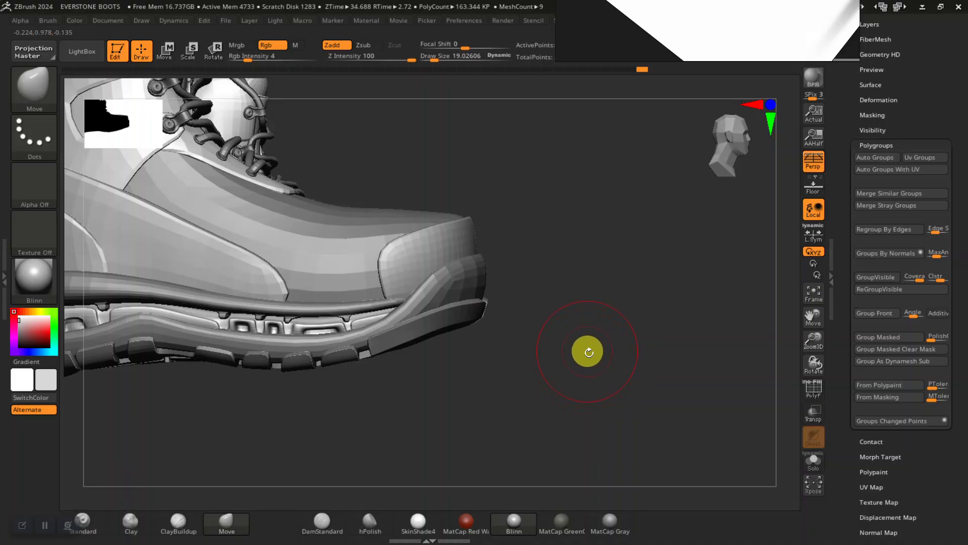
Step: Make the BOOT TOP SIDERS the active subtool and check their polygroups in the wireframe display
alt+drag(601, 320, 630, 309)
alt+drag(702, 281, 758, 256)
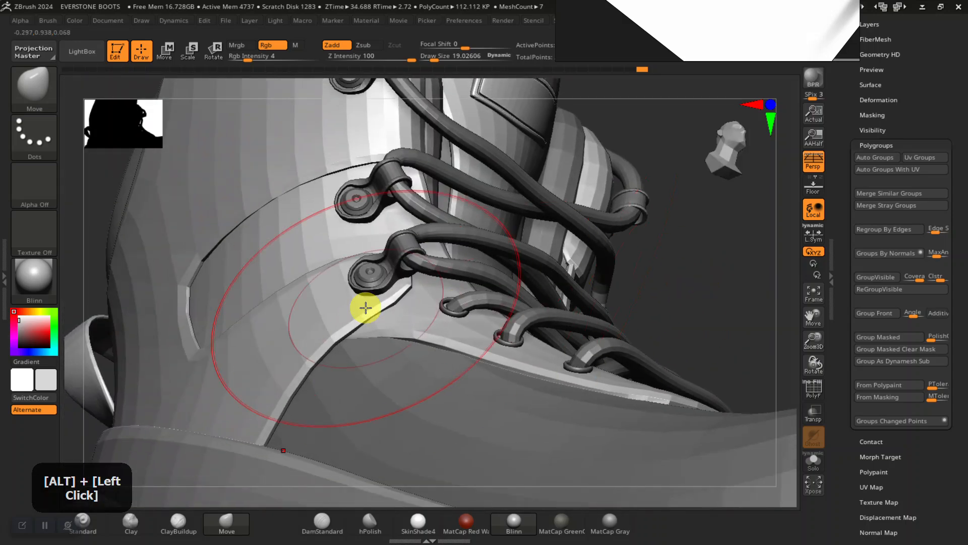
mouse_move(607, 289)
mouse_down()
mouse_move(659, 273)
mouse_move(655, 257)
mouse_move(666, 261)
mouse_move(601, 287)
mouse_up()
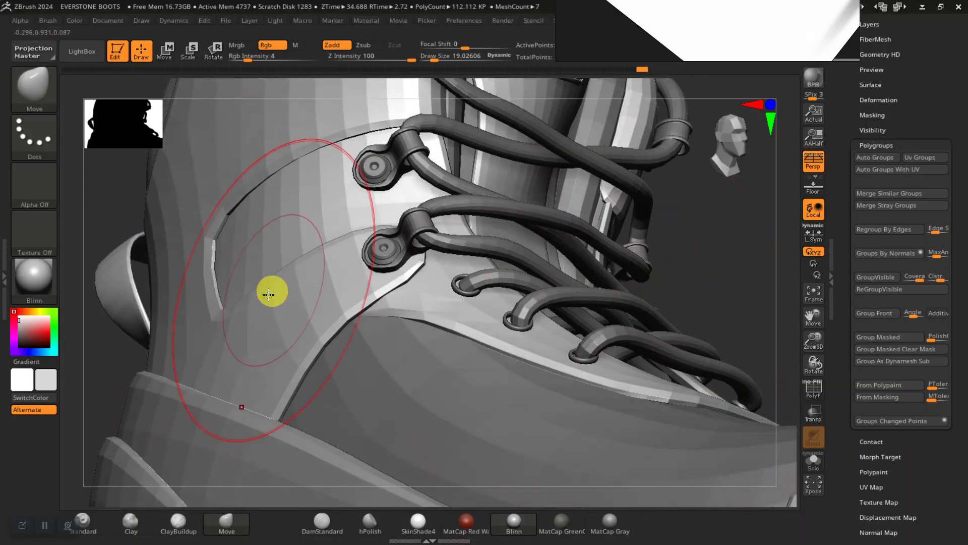
key(ctrl+shift)
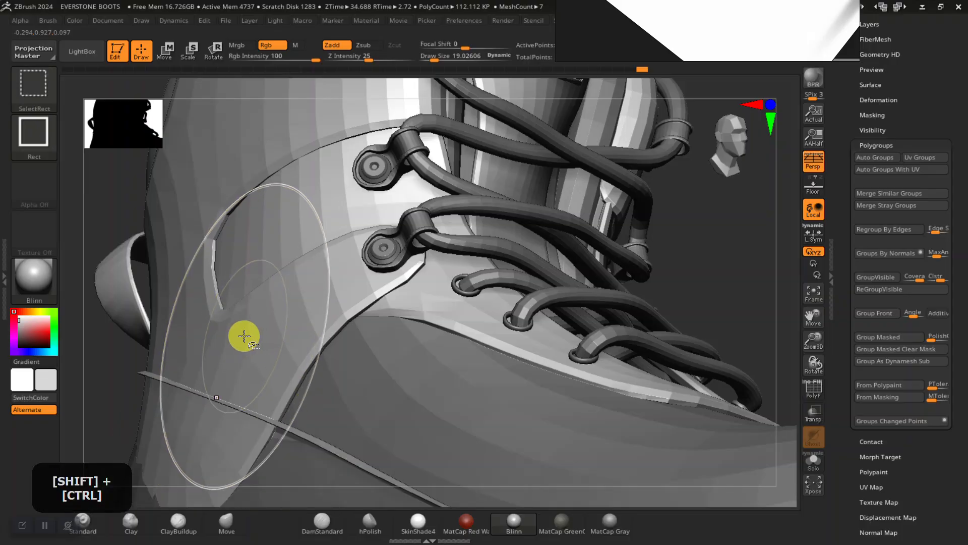
key(ctrl+z)
alt+click(299, 314)
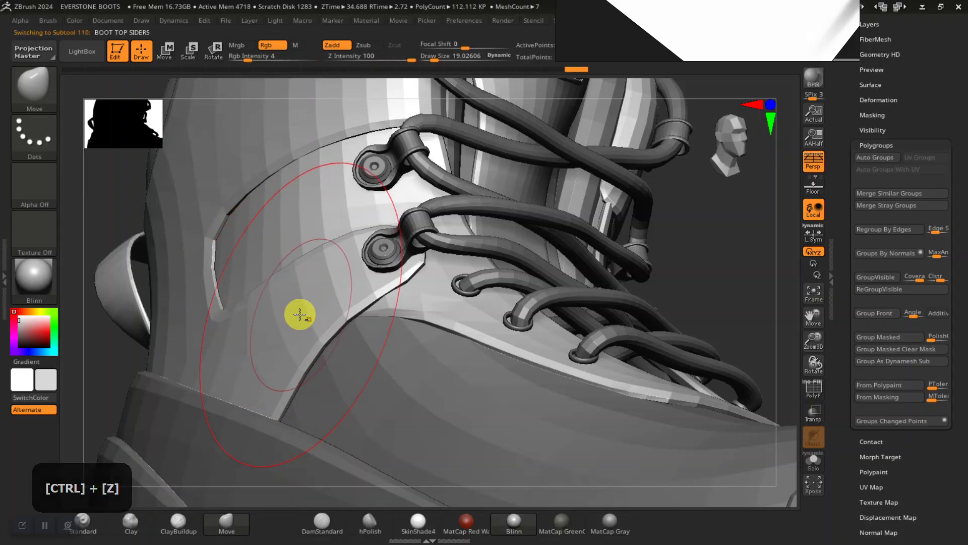
key(shift+f)
key(shift+f)
Step: Isolate the top siders' main side panel polygroup and mask the other groups so only that panel stays editable
drag(694, 253, 413, 282)
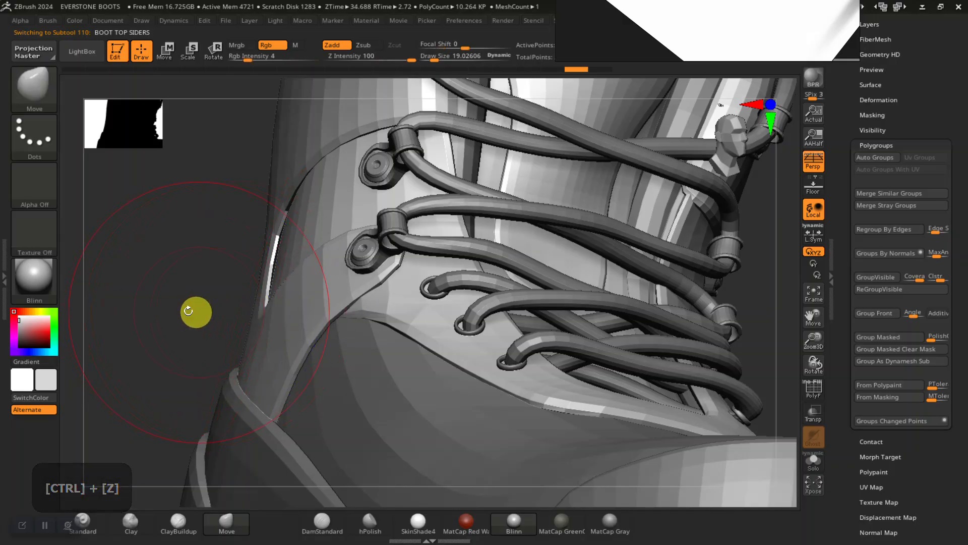
ctrl+shift+click(276, 315)
ctrl+click(186, 279)
ctrl+shift+click(188, 279)
ctrl+click(189, 280)
Step: Fit the main side panel around the side inset with the Move brush and reduce the draw size to about 13.5
mouse_move(194, 291)
mouse_down()
mouse_move(202, 251)
mouse_move(296, 251)
mouse_up()
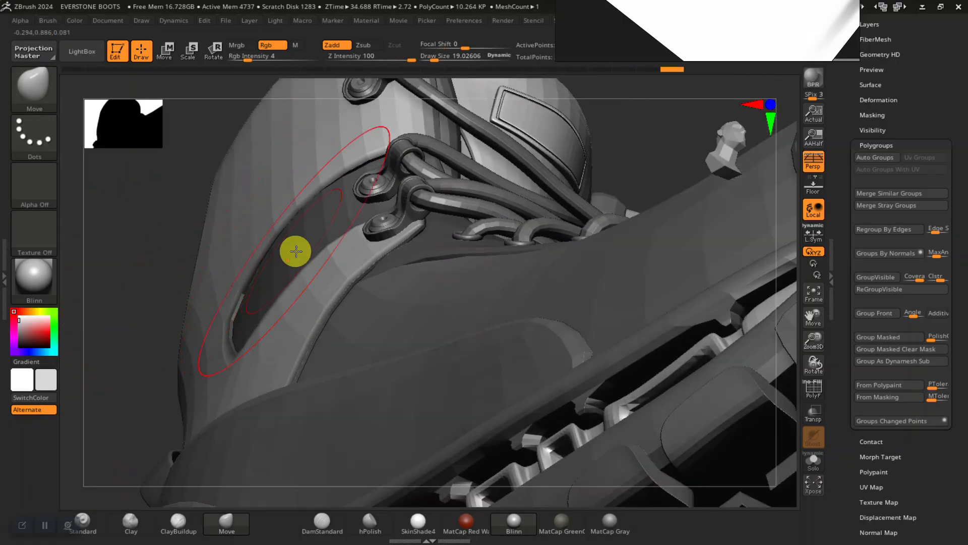
drag(154, 340, 486, 188)
key(space)
alt+drag(579, 282, 547, 343)
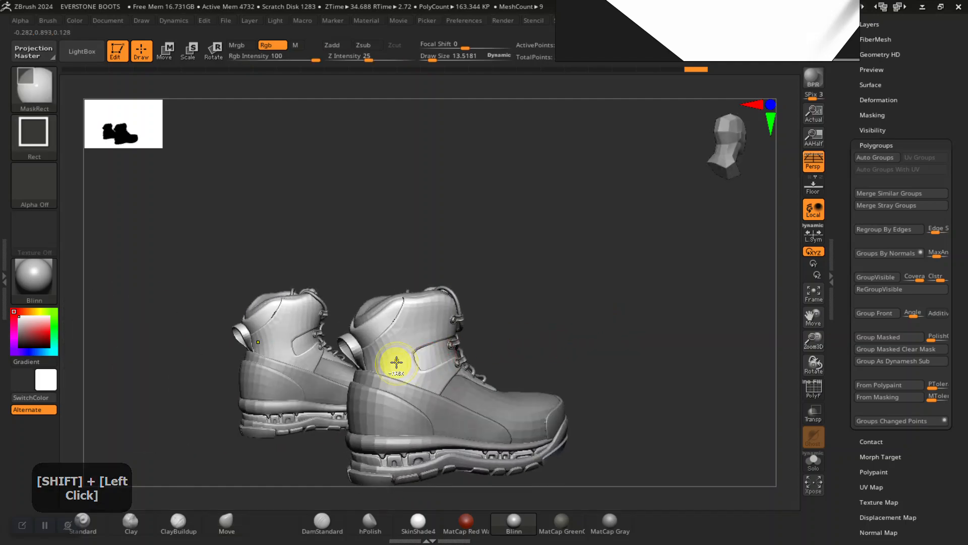
alt+drag(545, 307, 590, 300)
Step: Undo the last change, rebuild the mask around the main side panel and check the polygroups in the wireframe display
key(ctrl+z)
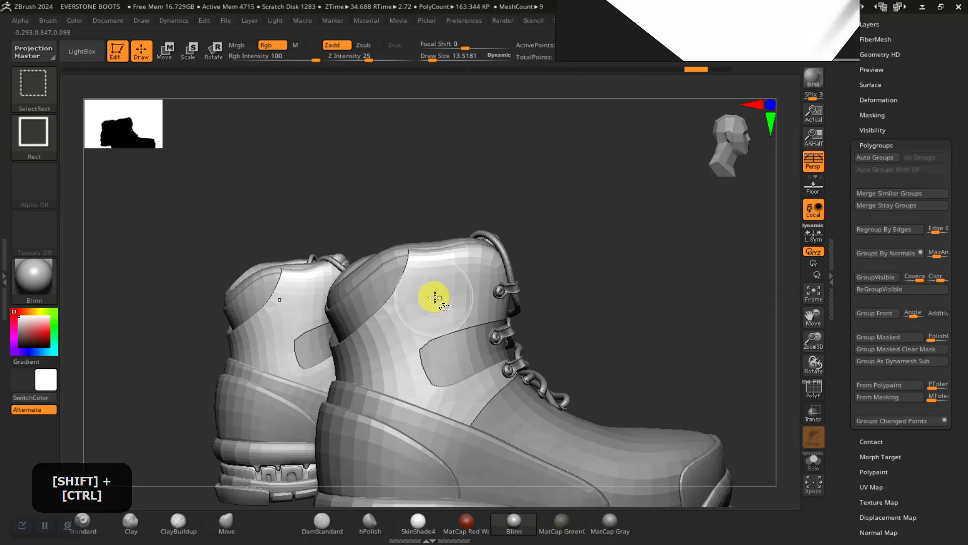
ctrl+click(620, 296)
ctrl+click(622, 297)
drag(636, 297, 595, 305)
mouse_move(329, 346)
alt+mouse_down()
mouse_move(319, 335)
mouse_move(316, 350)
mouse_move(301, 305)
mouse_move(294, 310)
mouse_move(308, 251)
mouse_move(300, 268)
mouse_move(313, 298)
mouse_move(340, 306)
alt+mouse_up()
key(shift+f)
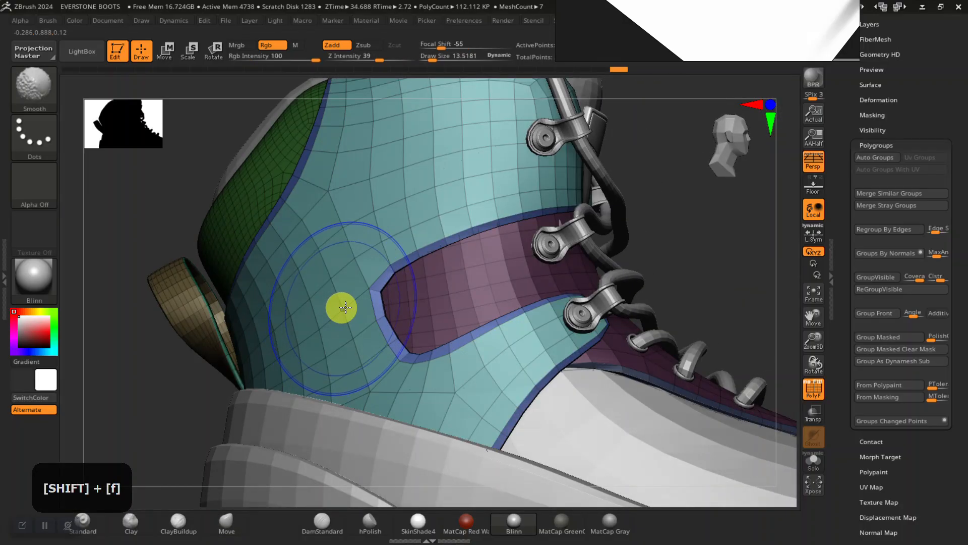
mouse_move(658, 261)
mouse_down()
mouse_move(687, 222)
mouse_move(683, 188)
mouse_move(667, 253)
mouse_up()
key(shift+f)
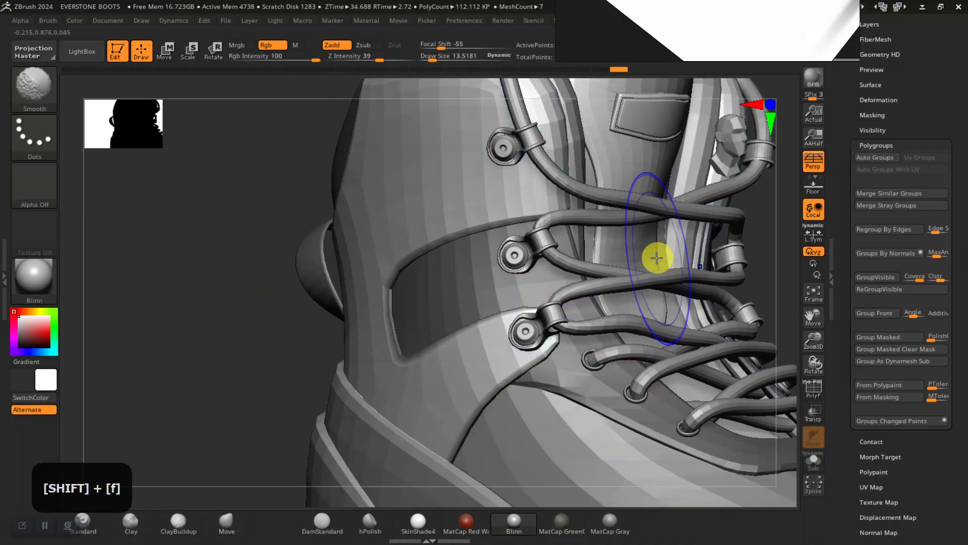
Step: Set the draw size to about 25.5 and reshape the side panel strip below the lower lace hooks with the Move brush
mouse_move(266, 316)
mouse_down()
mouse_move(249, 319)
mouse_move(437, 265)
mouse_move(313, 327)
mouse_move(298, 266)
mouse_move(287, 305)
mouse_move(295, 301)
mouse_up()
key(space)
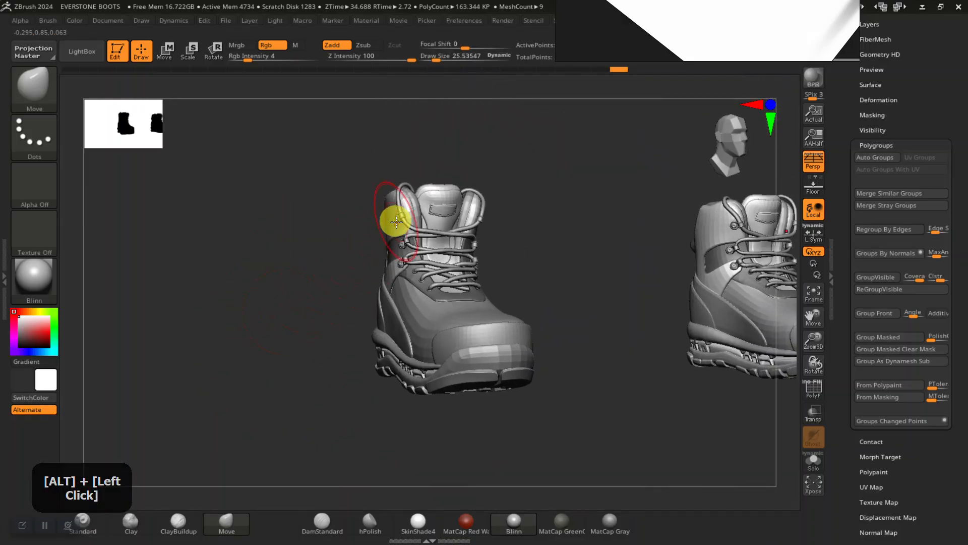
mouse_move(386, 228)
alt+mouse_down()
mouse_move(302, 358)
mouse_move(268, 350)
mouse_move(261, 295)
mouse_move(388, 296)
alt+mouse_up()
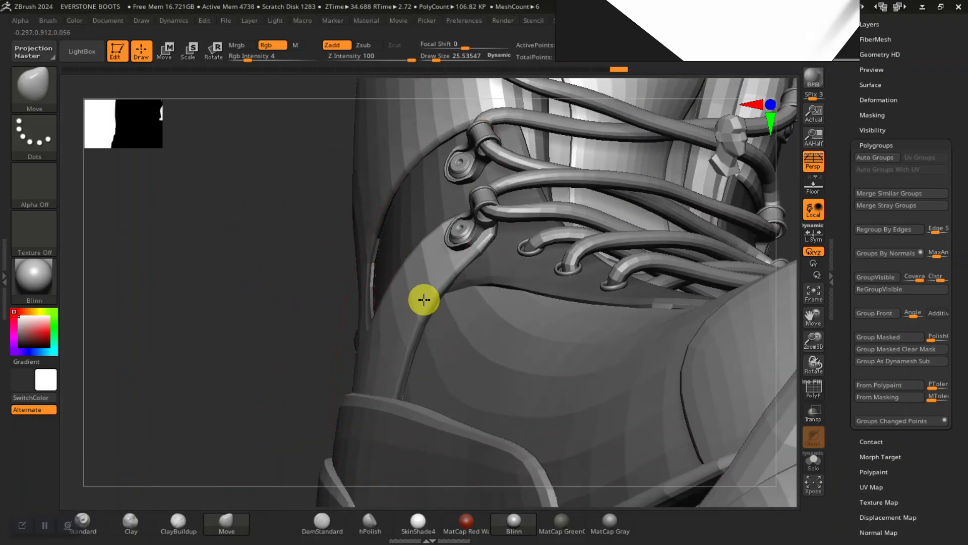
drag(308, 320, 330, 280)
drag(259, 295, 351, 192)
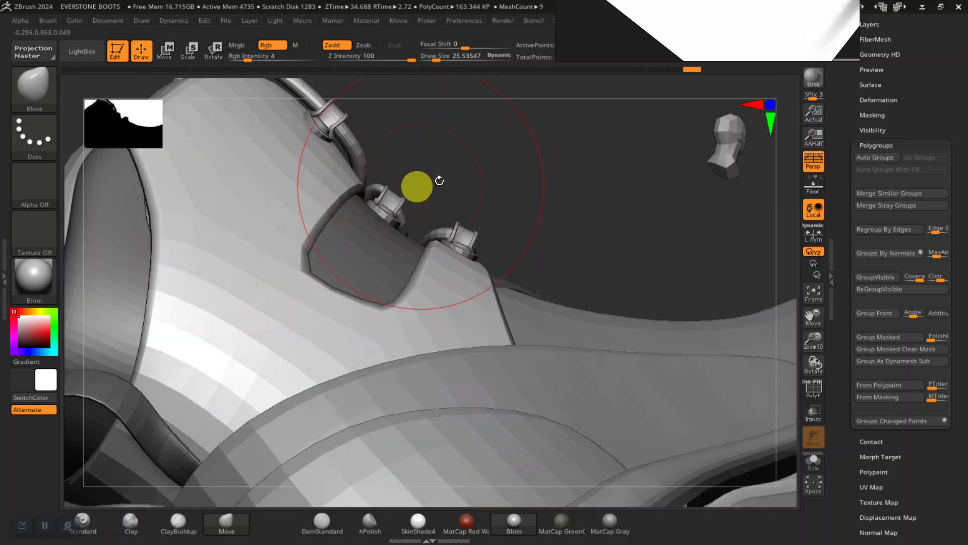
Step: Move the side panel's upper edge along the padded heel collar and beside the pull loop so it hugs the boot
drag(439, 181, 547, 304)
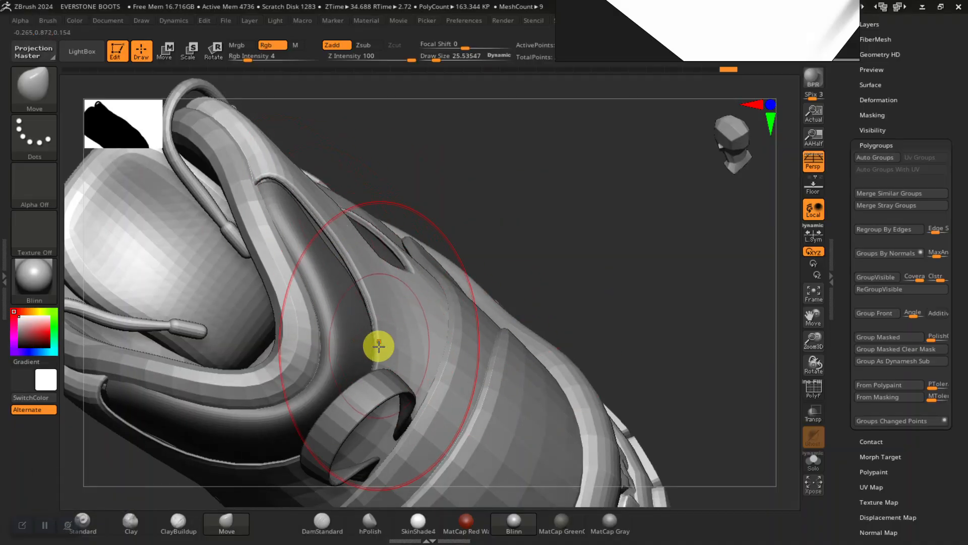
drag(381, 348, 392, 348)
mouse_move(515, 268)
mouse_down()
mouse_move(555, 238)
mouse_move(547, 242)
mouse_up()
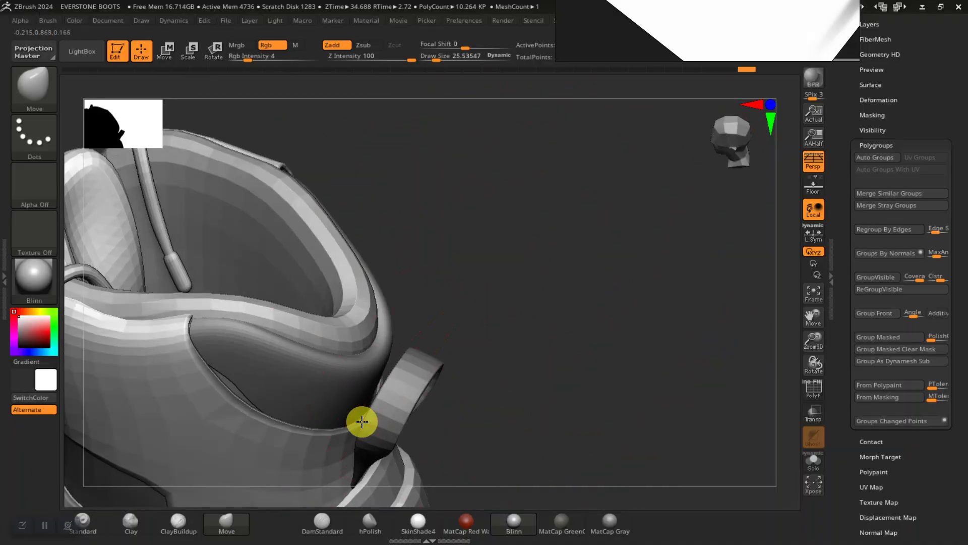
drag(366, 420, 377, 413)
drag(478, 339, 429, 356)
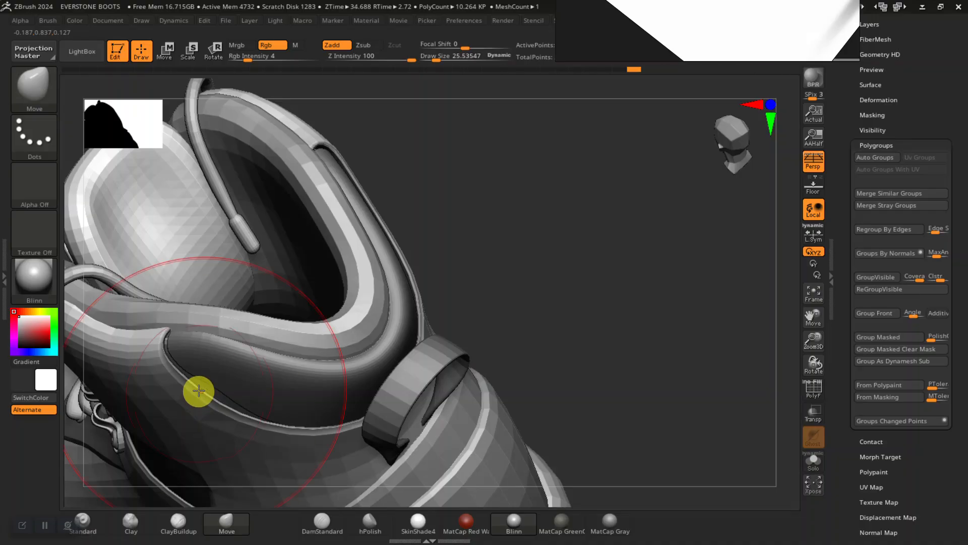
drag(521, 251, 260, 380)
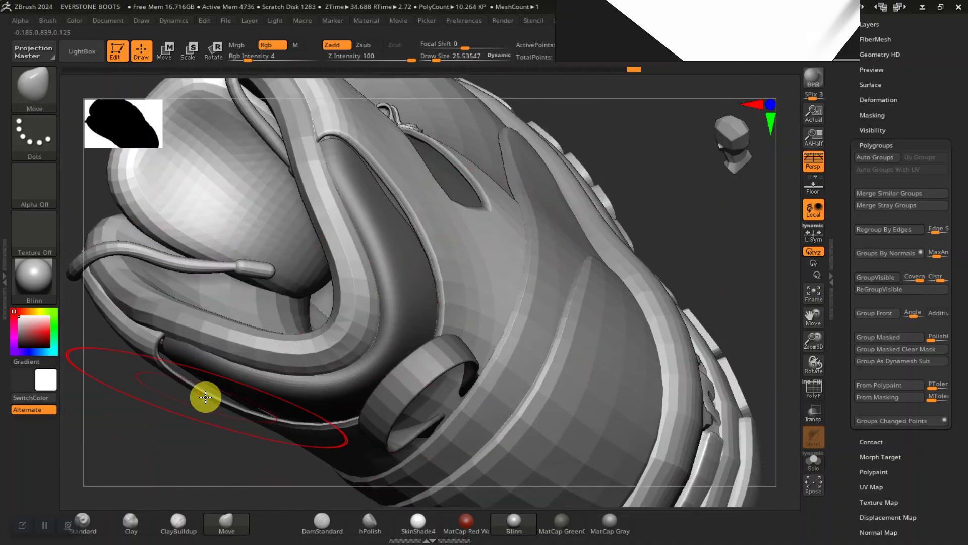
mouse_move(202, 401)
mouse_down()
mouse_move(192, 443)
mouse_move(190, 400)
mouse_move(242, 356)
mouse_up()
Step: Refine the side panel's edge below the front end of the collar padding with the Move brush
mouse_move(467, 302)
alt+mouse_down()
mouse_move(488, 292)
mouse_move(461, 321)
alt+mouse_up()
drag(520, 262, 249, 281)
mouse_move(520, 267)
mouse_down()
mouse_move(584, 242)
mouse_move(532, 268)
mouse_up()
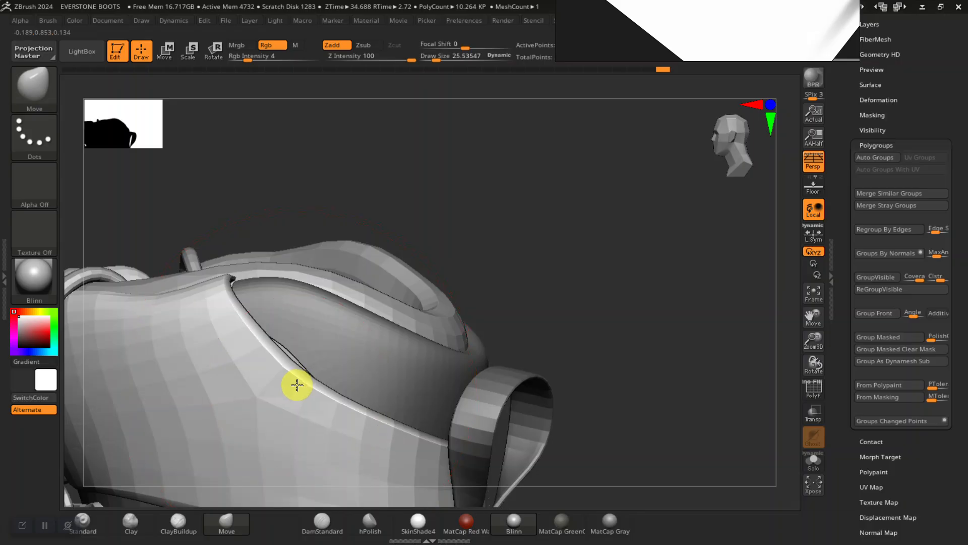
drag(546, 326, 661, 316)
drag(502, 186, 555, 188)
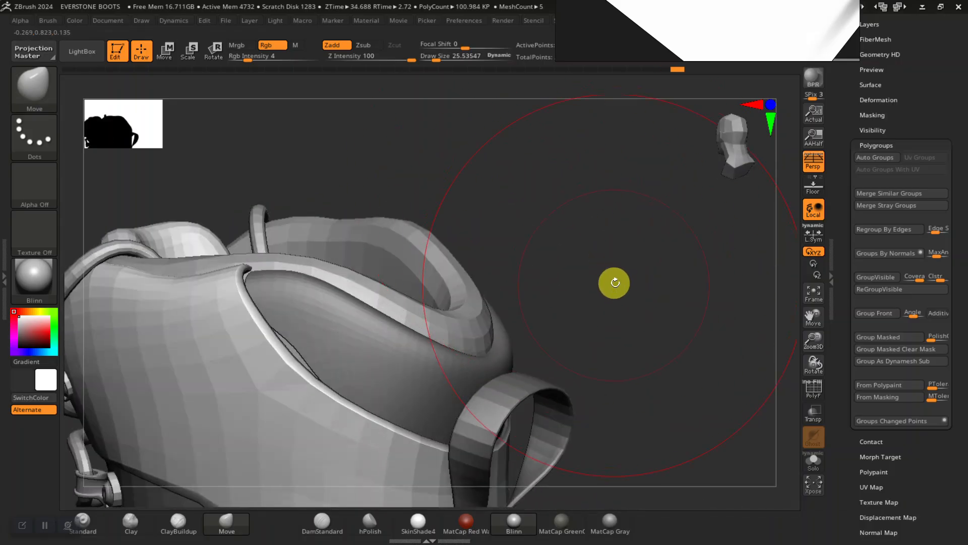
Step: Clear the mask, display the polygroups and solo the top siders to examine the padded heel collar against the side panel
ctrl+drag(623, 287, 620, 329)
ctrl+shift+click(397, 367)
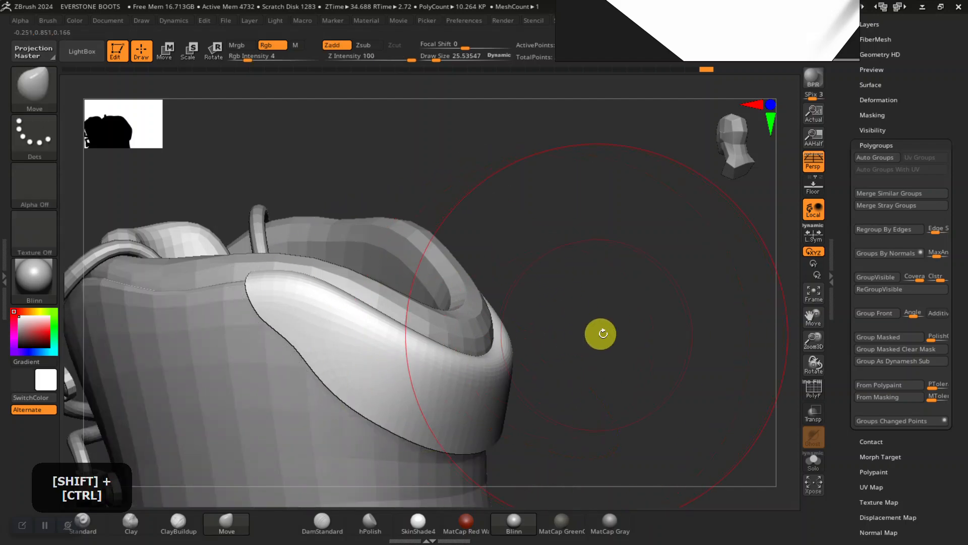
drag(634, 330, 650, 361)
ctrl+shift+click(605, 297)
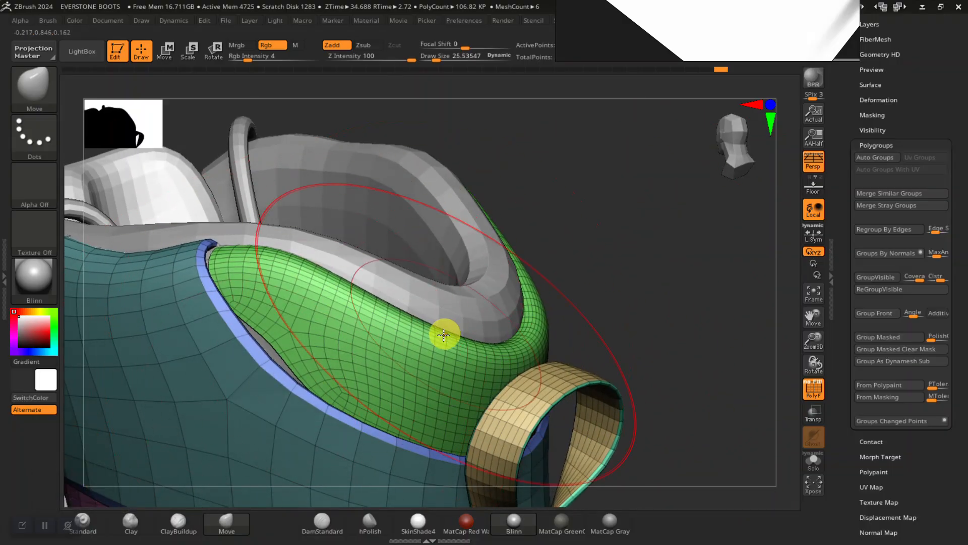
ctrl+shift+click(383, 355)
key(ctrl+z)
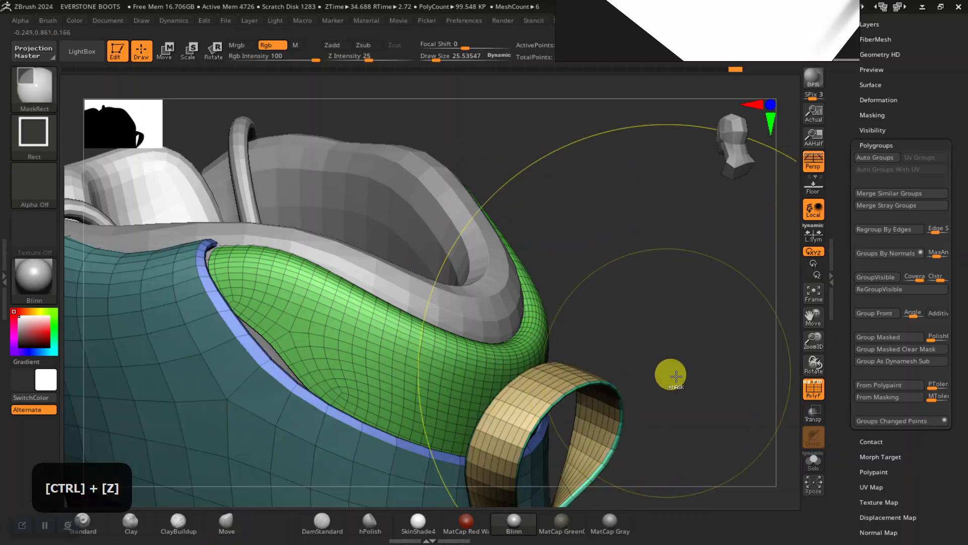
click(812, 461)
mouse_move(632, 378)
mouse_down()
mouse_move(656, 324)
mouse_move(640, 298)
mouse_move(634, 326)
mouse_move(643, 343)
mouse_move(683, 350)
mouse_move(711, 340)
mouse_move(580, 283)
mouse_move(584, 258)
mouse_up()
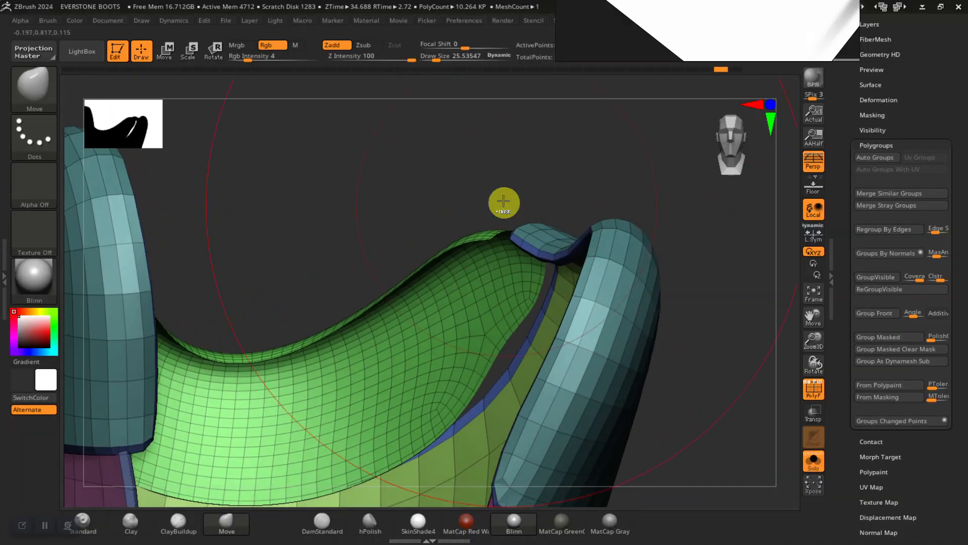
alt+drag(505, 197, 512, 235)
key(ctrl)
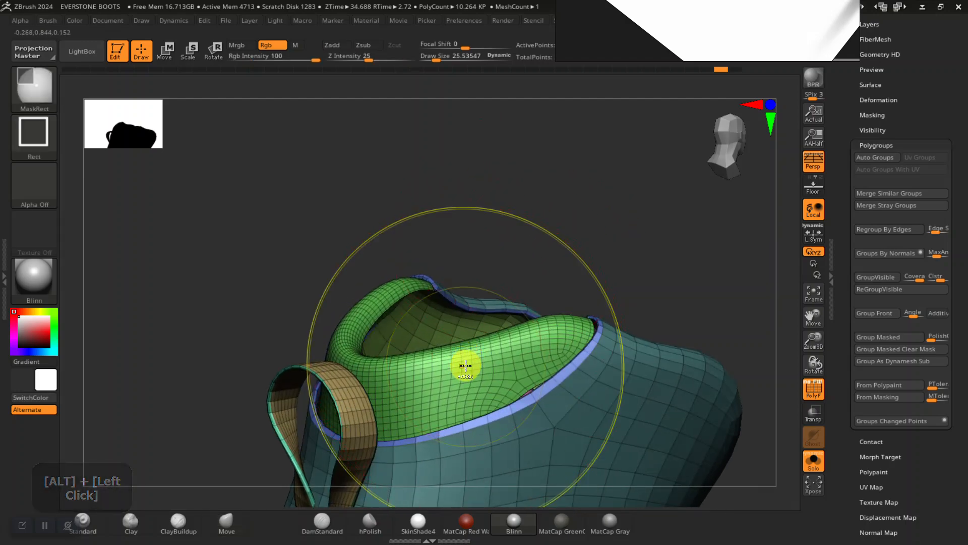
Step: Delete the higher subdivision levels of the BOOT TOP SIDERS mesh
scroll(858, 167, up, 5)
click(875, 149)
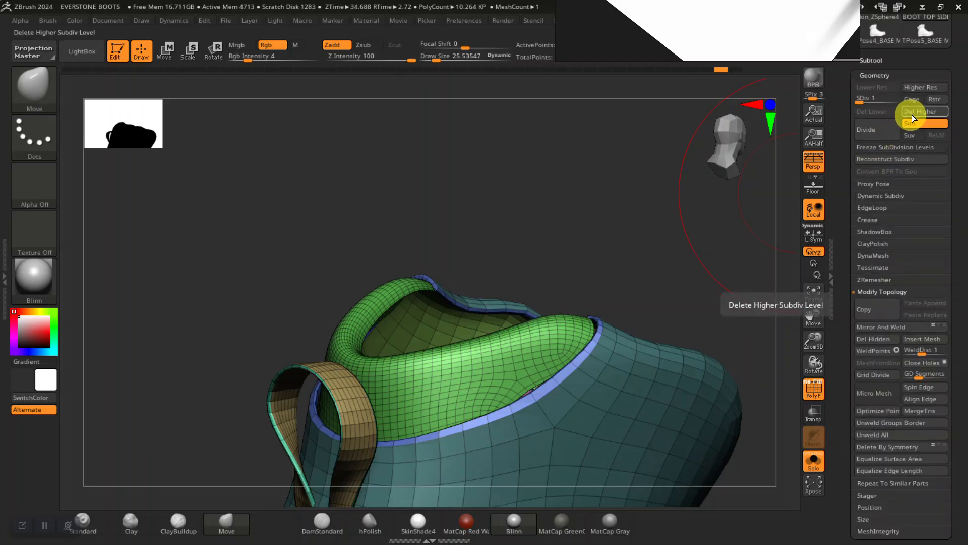
click(914, 112)
drag(642, 222, 587, 184)
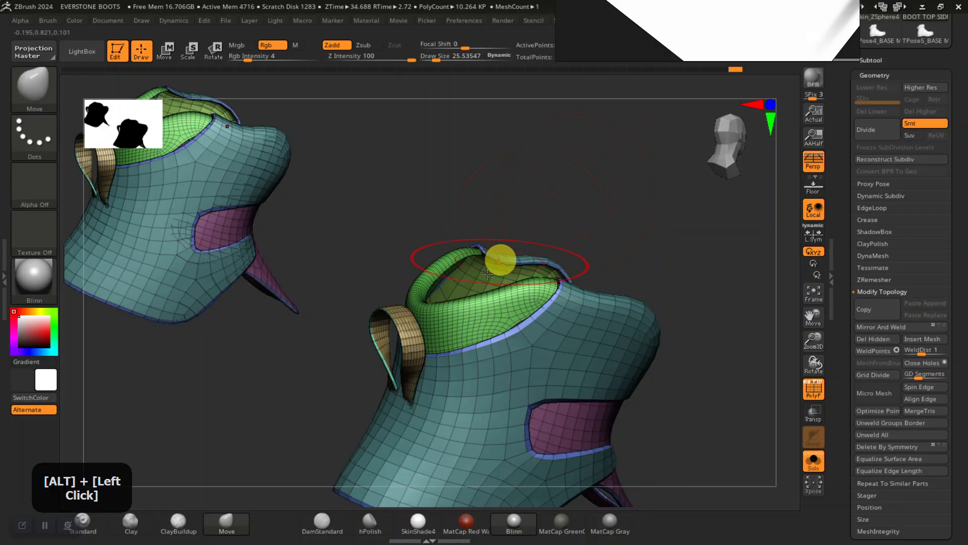
Step: Hide the green heel collar padding polygroup and separate it from the top siders with Split Hidden
ctrl+shift+click(474, 313)
ctrl+shift+click(475, 313)
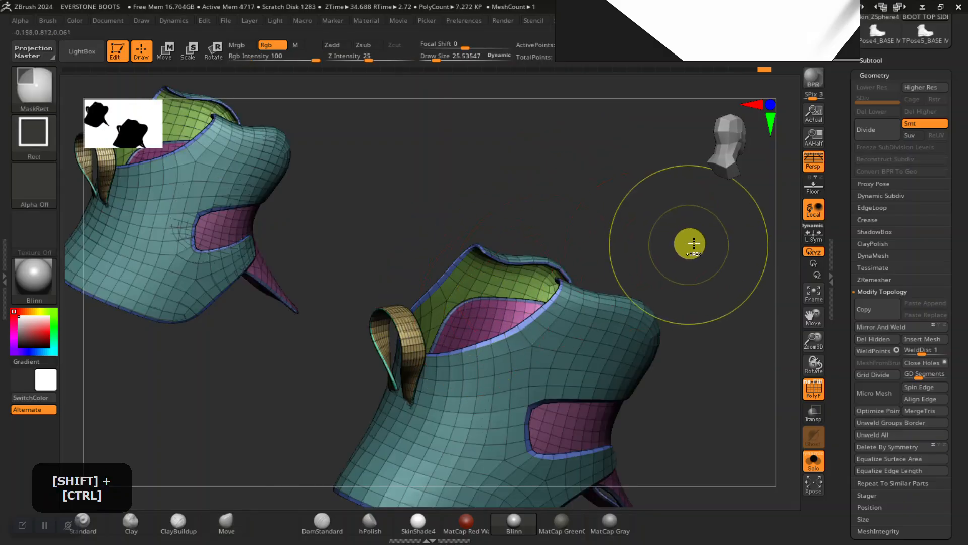
drag(846, 291, 848, 323)
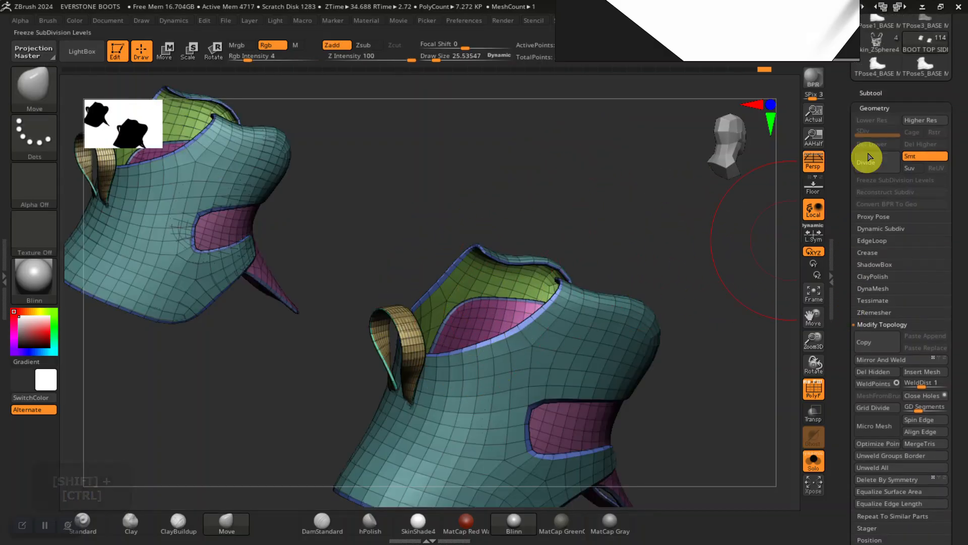
click(869, 93)
drag(845, 386, 868, 338)
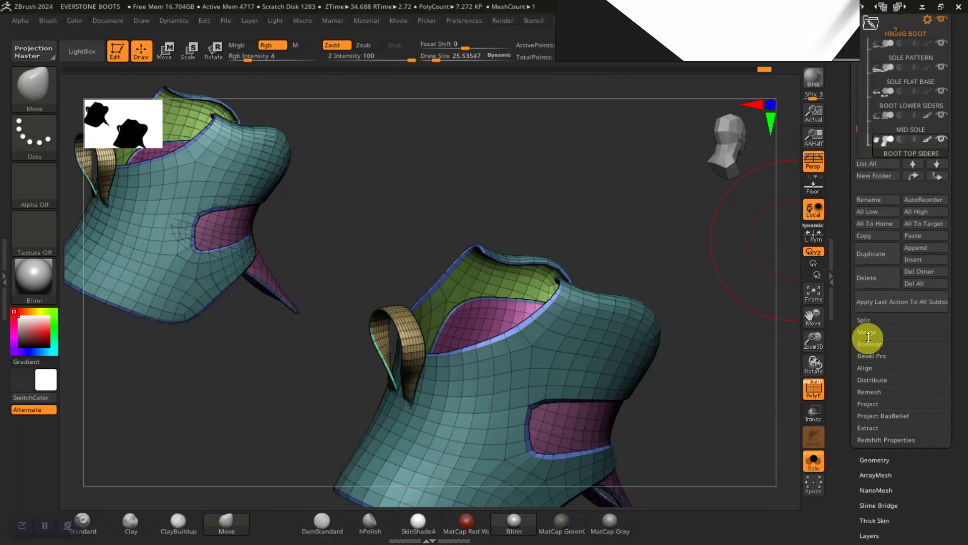
click(873, 319)
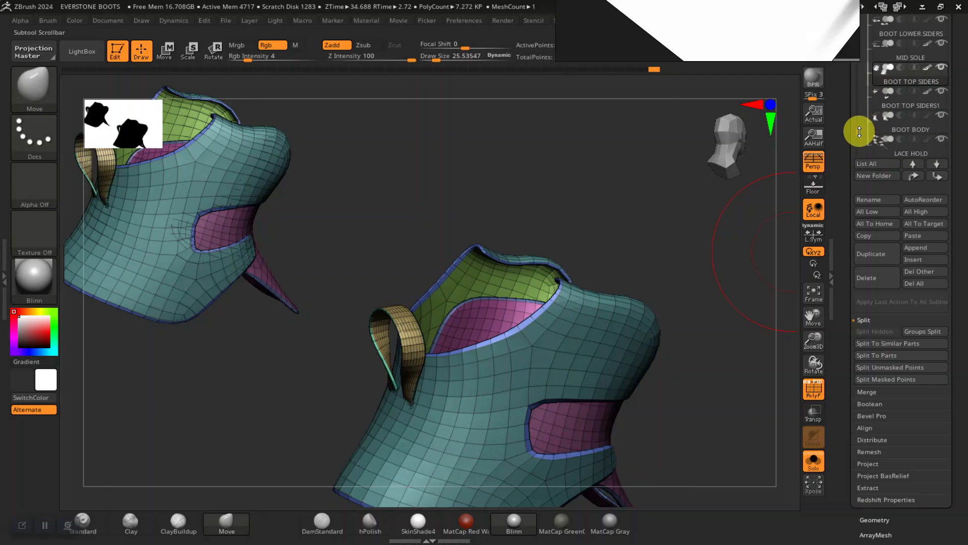
Step: Select the BOOT TOP SIDERS1 subtool, set the draw size to about 17.1 and bring the rest of the boot back into view
click(898, 78)
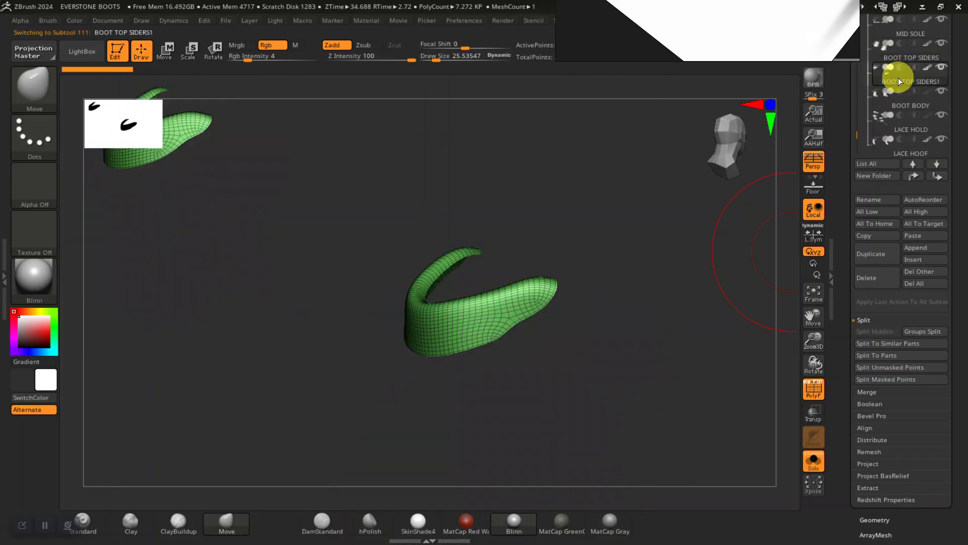
alt+drag(729, 242, 655, 363)
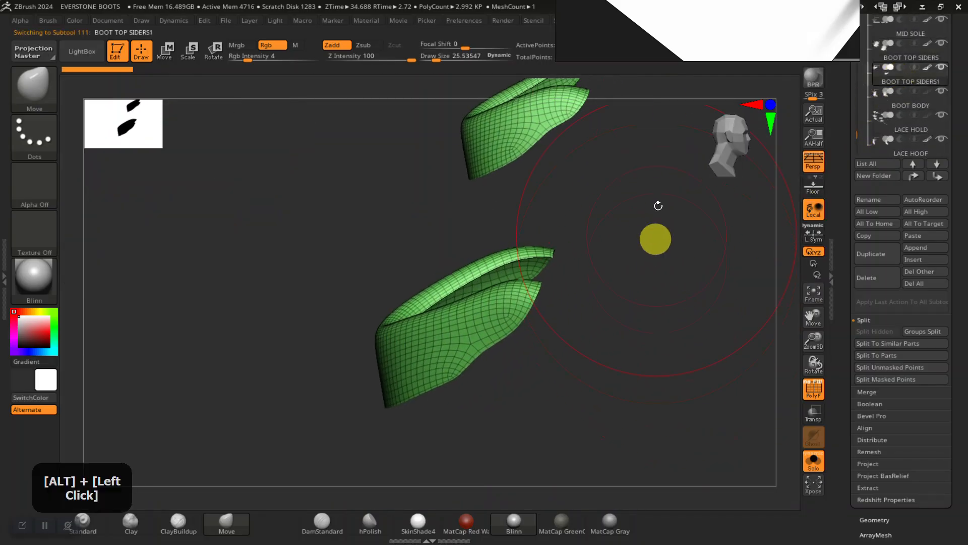
drag(608, 54, 711, 5)
drag(676, 197, 608, 268)
key(space)
mouse_move(562, 191)
mouse_down()
mouse_move(551, 183)
mouse_move(593, 205)
mouse_up()
alt+drag(637, 175, 565, 185)
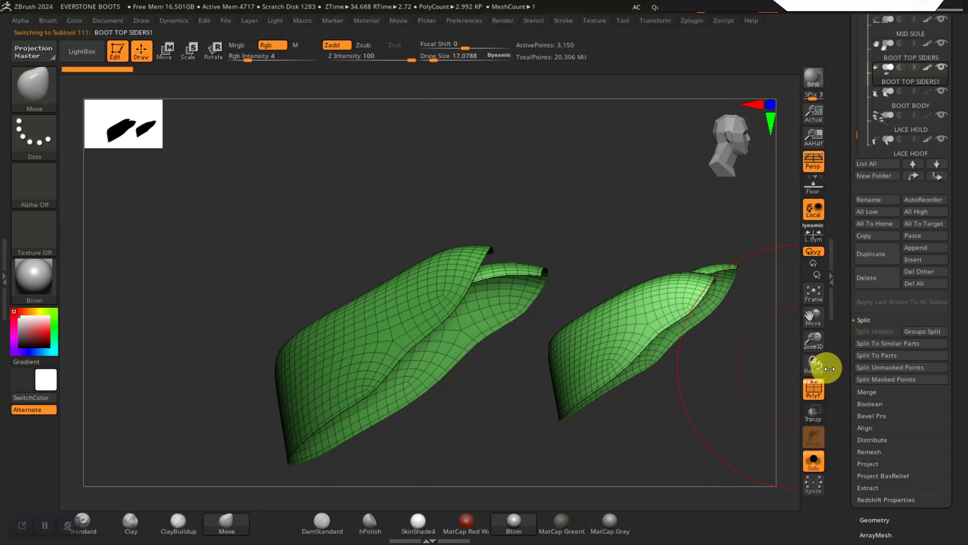
click(808, 462)
Step: Shape the collar padding's lower front edge with the Move brush to close its gap against the side panel trim
drag(522, 128, 533, 242)
mouse_move(532, 242)
alt+mouse_down()
mouse_move(543, 244)
mouse_move(534, 249)
alt+mouse_up()
alt+drag(435, 254, 551, 206)
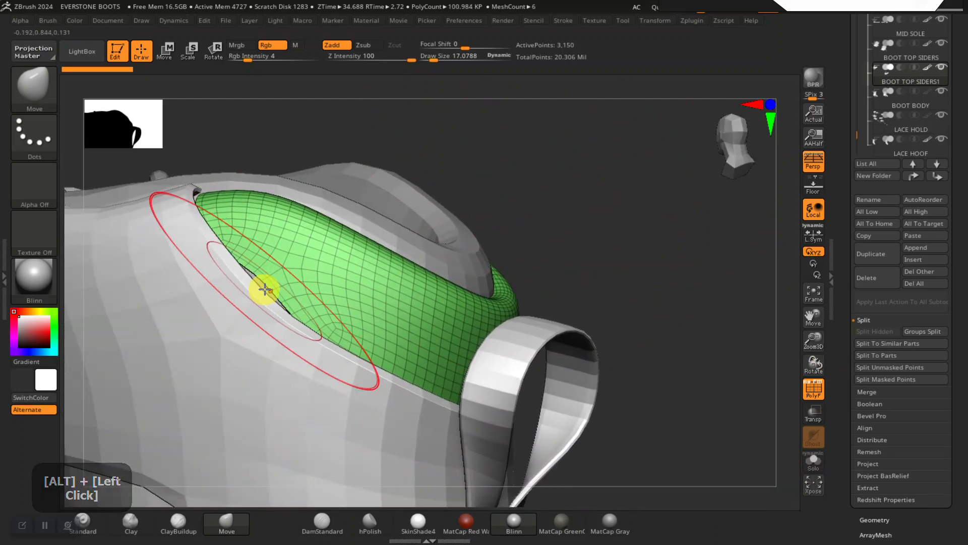
alt+drag(574, 261, 289, 306)
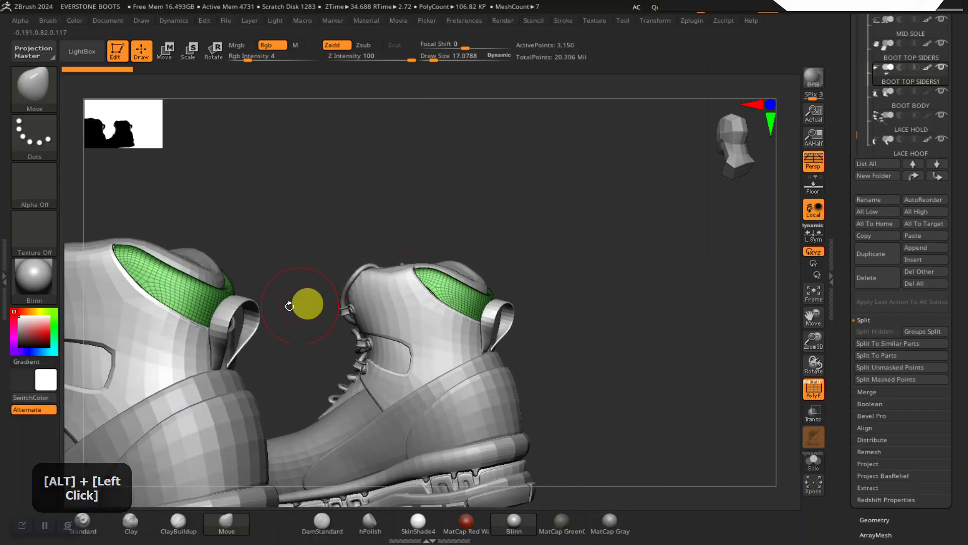
alt+drag(537, 232, 330, 291)
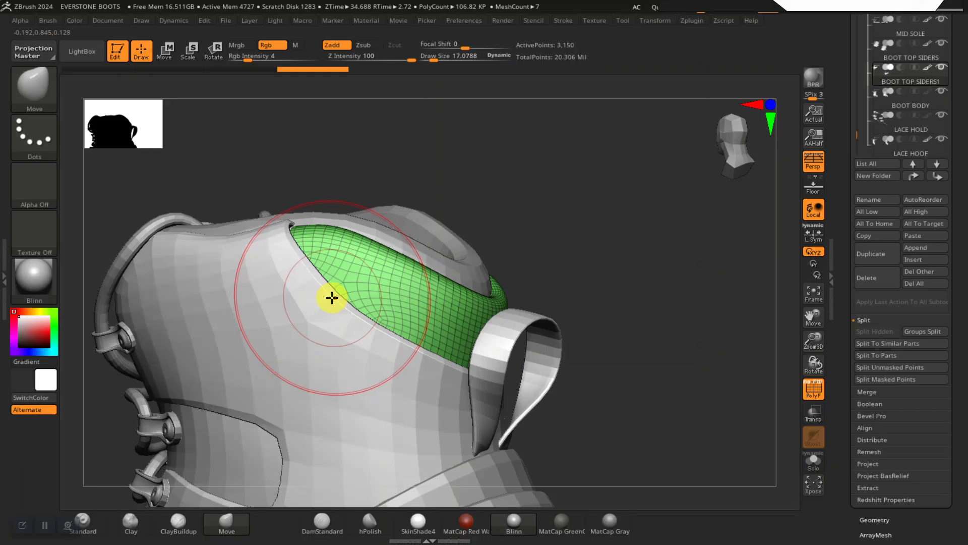
drag(430, 181, 352, 201)
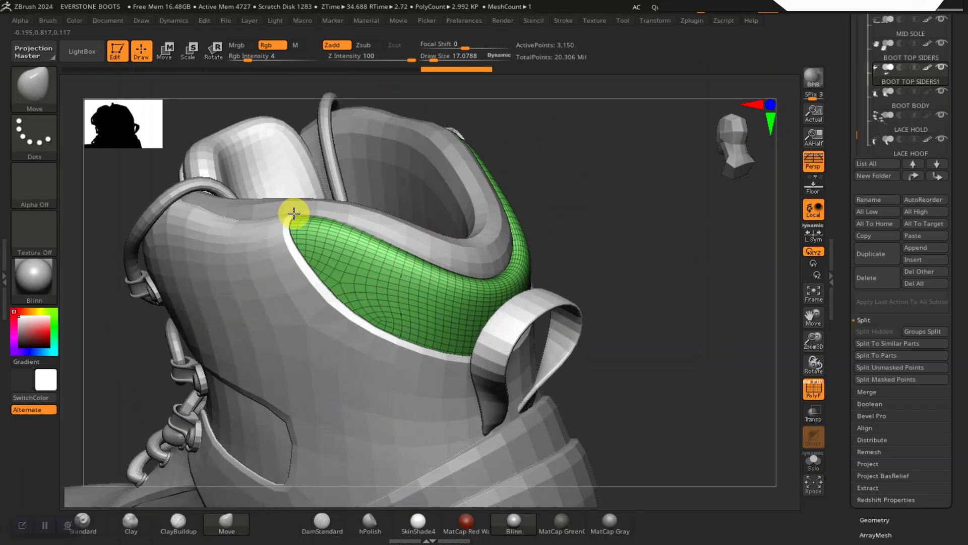
Step: Fit the collar padding's edges to the panel trim around the heel, above the pull loop and on both sides
drag(605, 202, 398, 278)
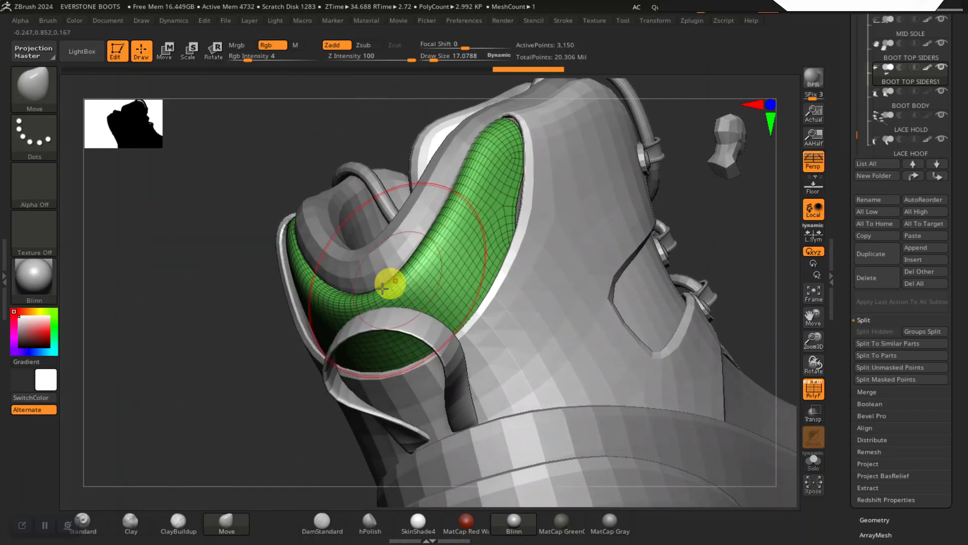
drag(252, 356, 305, 315)
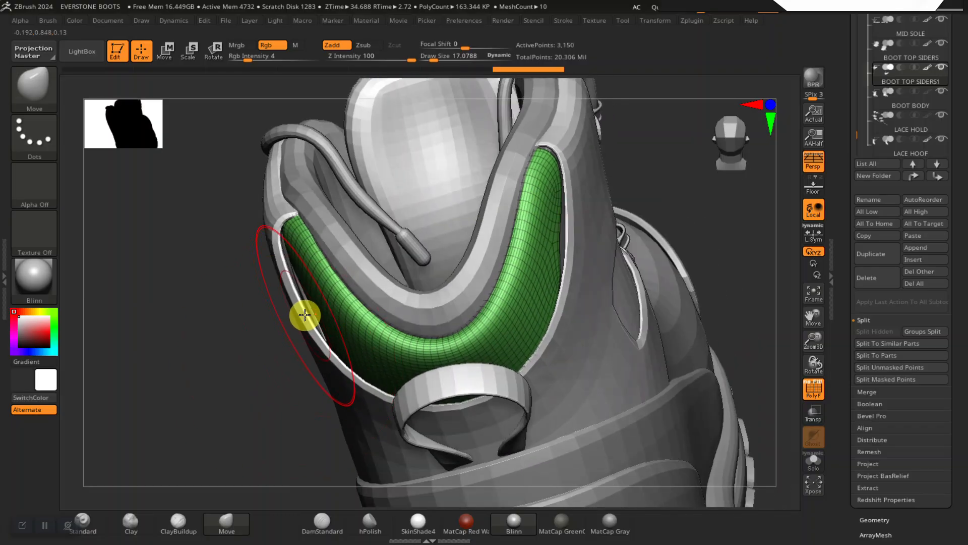
drag(283, 273, 333, 289)
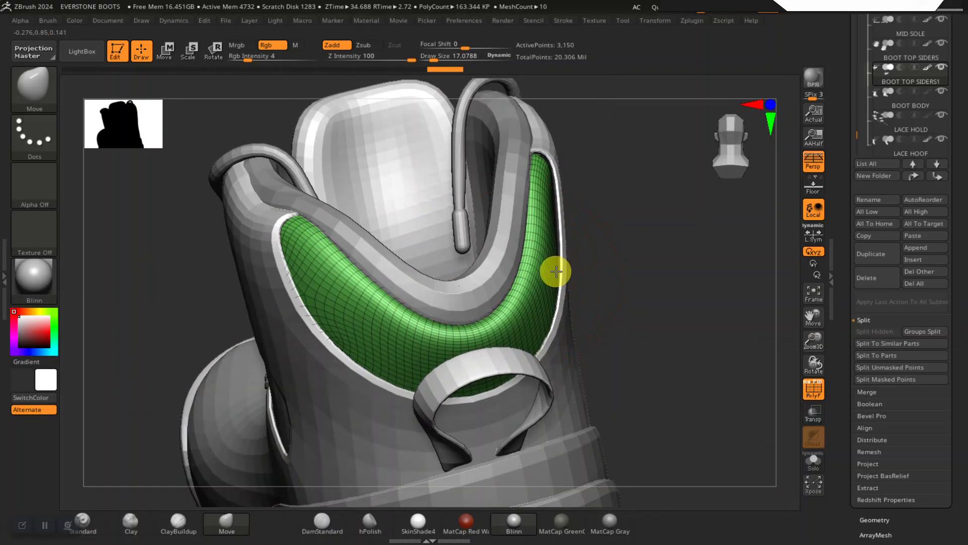
drag(660, 226, 639, 199)
mouse_move(672, 282)
mouse_down()
mouse_move(685, 247)
mouse_move(675, 267)
mouse_up()
Step: Refine the padding's edge between the pull loop and its front tip on the opposite side of the boot with the Move brush
alt+drag(676, 267, 367, 313)
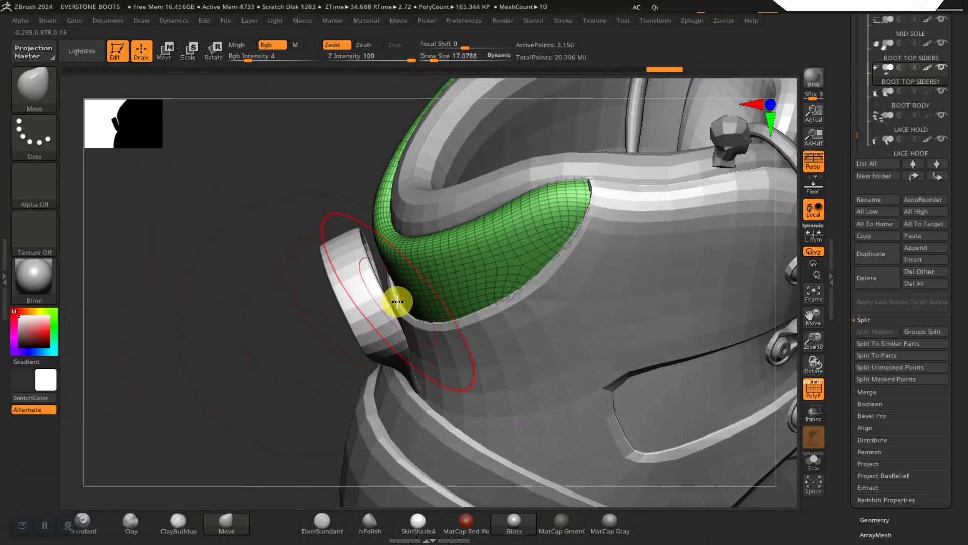
alt+drag(281, 379, 603, 245)
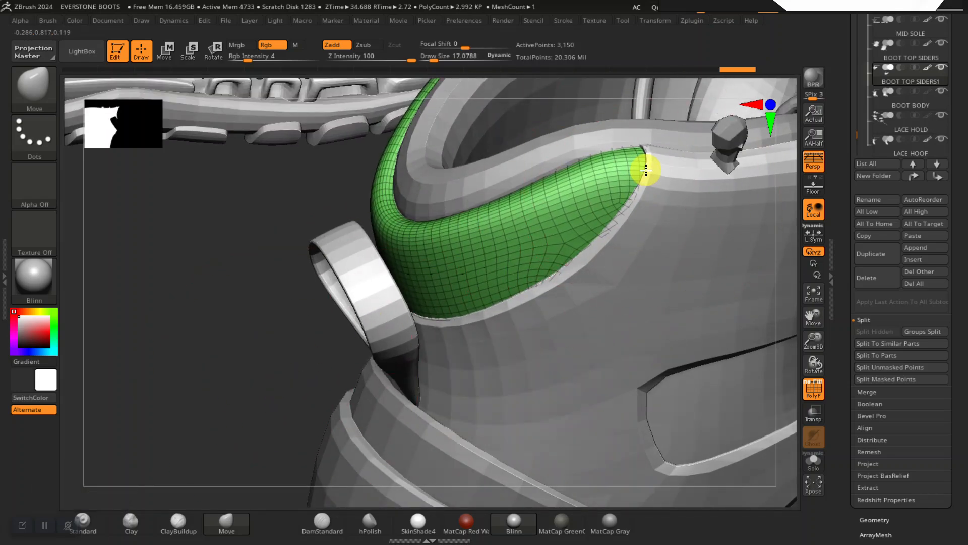
alt+drag(250, 329, 309, 333)
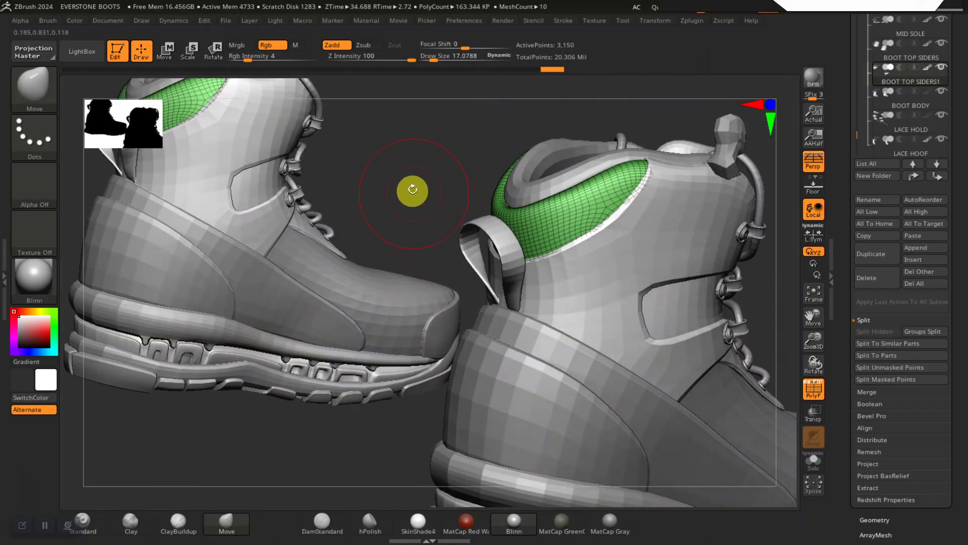
alt+drag(413, 191, 488, 298)
Step: Switch to BOOT TOP SIDERS, isolate the teal side panel polygroup to set up its mask and turn off the wireframe
alt+click(578, 339)
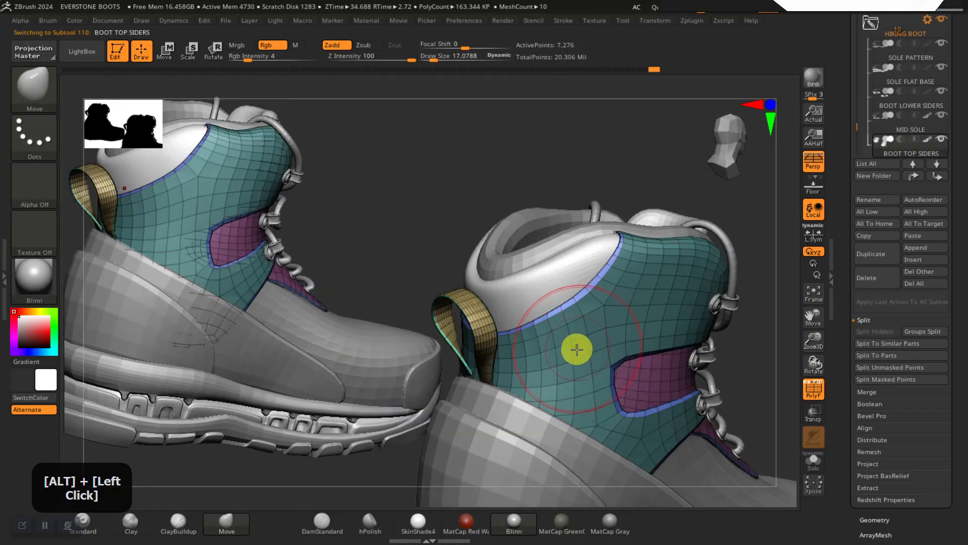
ctrl+shift+click(577, 349)
ctrl+shift+click(514, 141)
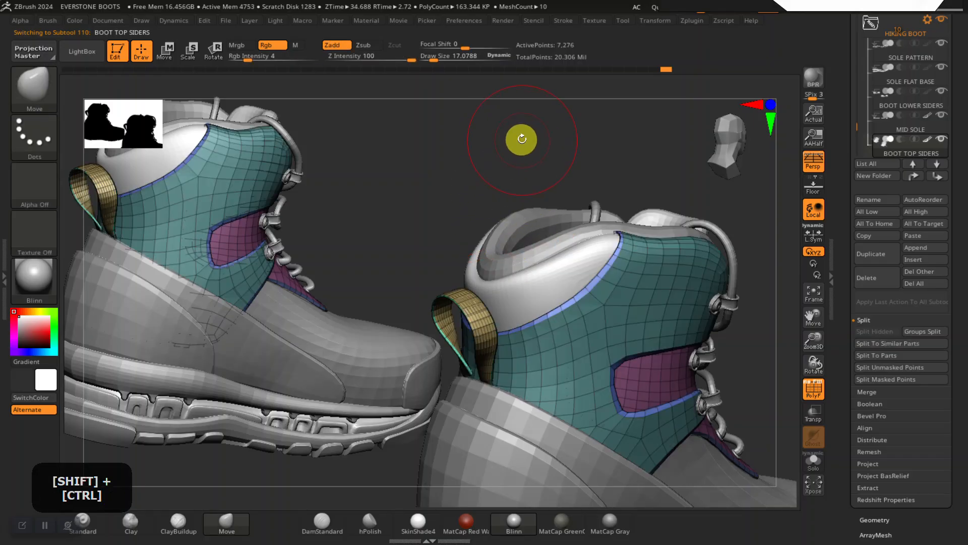
ctrl+shift+click(536, 151)
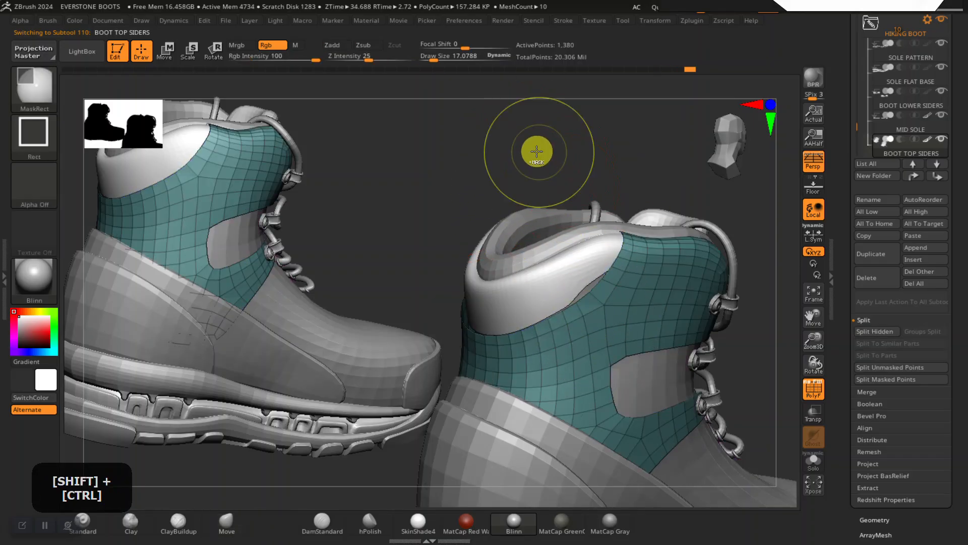
ctrl+click(536, 141)
alt+drag(524, 132, 493, 281)
key(shift+f)
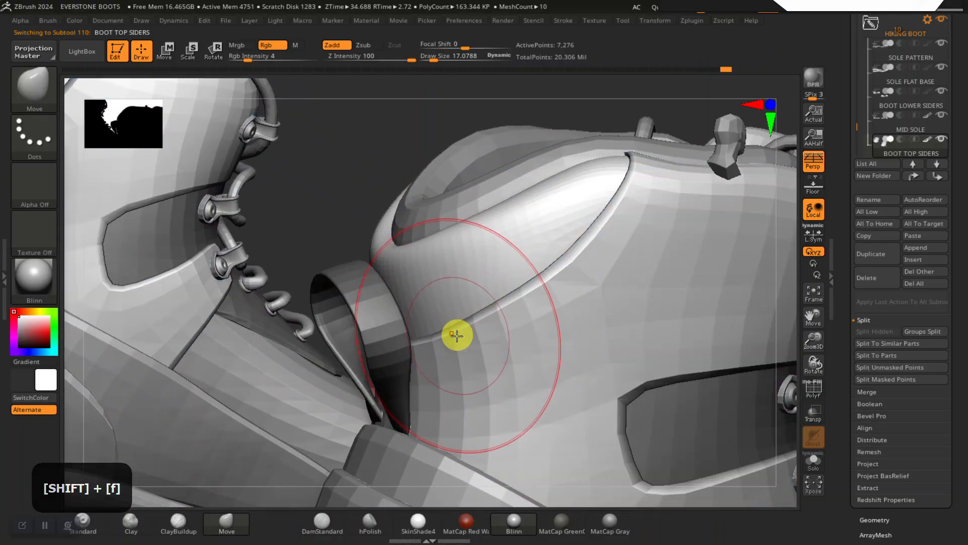
Step: Adjust the top siders' trim along the heel collar padding with the Move brush and solo the subtool
alt+drag(458, 143, 474, 152)
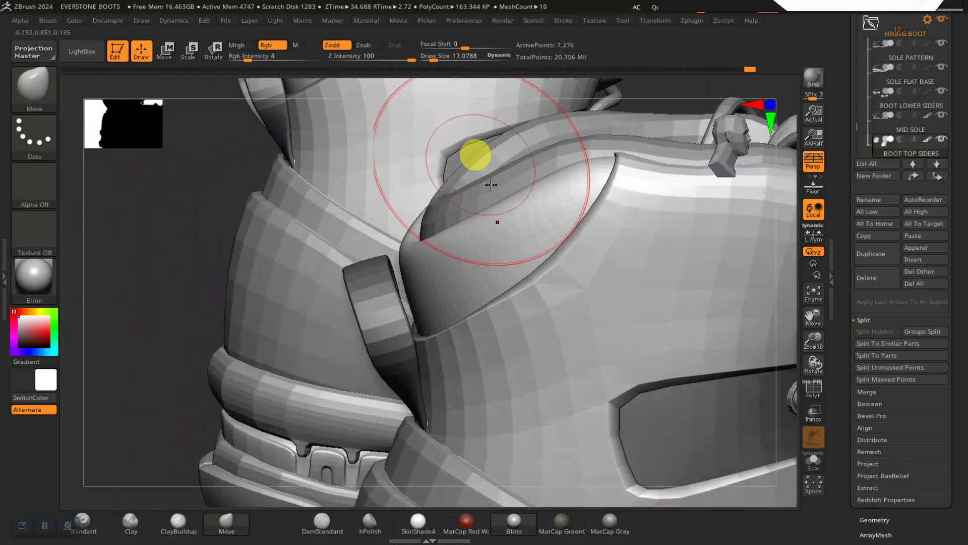
alt+drag(175, 393, 312, 333)
drag(406, 288, 479, 286)
alt+drag(681, 329, 351, 231)
alt+drag(650, 291, 559, 305)
drag(621, 341, 777, 411)
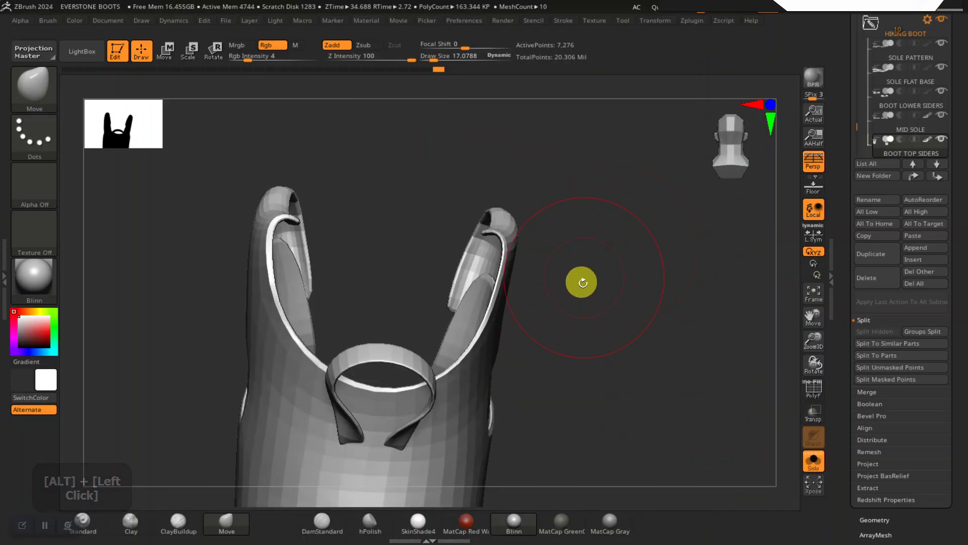
Step: Display the polygroups, clear the mask on the top siders and set the draw size to about 1.9
key(shift+f)
ctrl+click(642, 313)
mouse_move(642, 313)
alt+mouse_down()
mouse_move(762, 346)
mouse_move(670, 329)
mouse_move(683, 323)
mouse_move(642, 303)
mouse_move(635, 274)
mouse_move(605, 249)
alt+mouse_up()
key(space)
mouse_move(606, 257)
alt+mouse_down()
mouse_move(497, 185)
mouse_move(515, 166)
mouse_move(544, 167)
mouse_move(521, 264)
mouse_move(543, 252)
mouse_move(546, 286)
mouse_move(518, 279)
mouse_move(523, 264)
mouse_move(781, 221)
alt+mouse_up()
scroll(843, 184, up, 5)
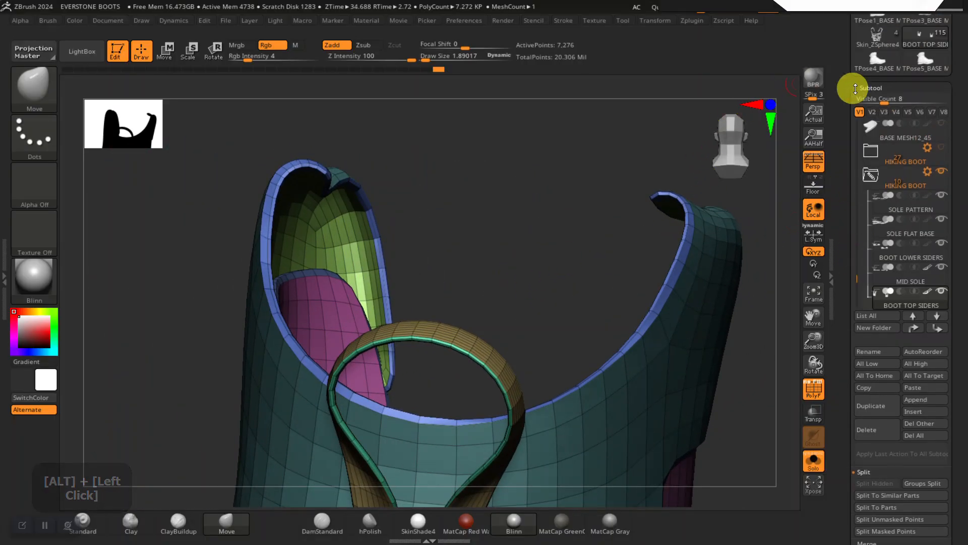
Step: Insert extra edge loops along the blue trim of the top siders with the ZModeler brush
click(872, 89)
click(872, 101)
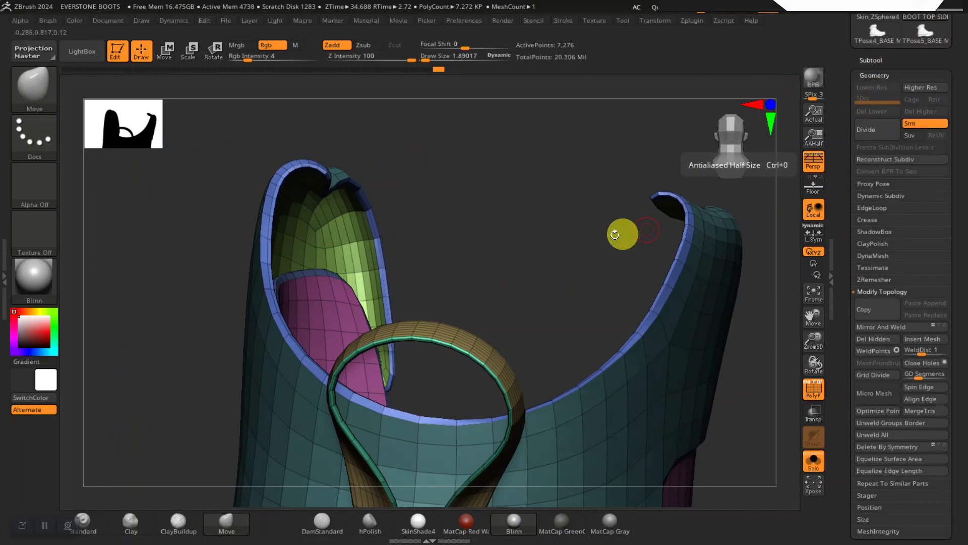
drag(646, 228, 540, 254)
key(b)
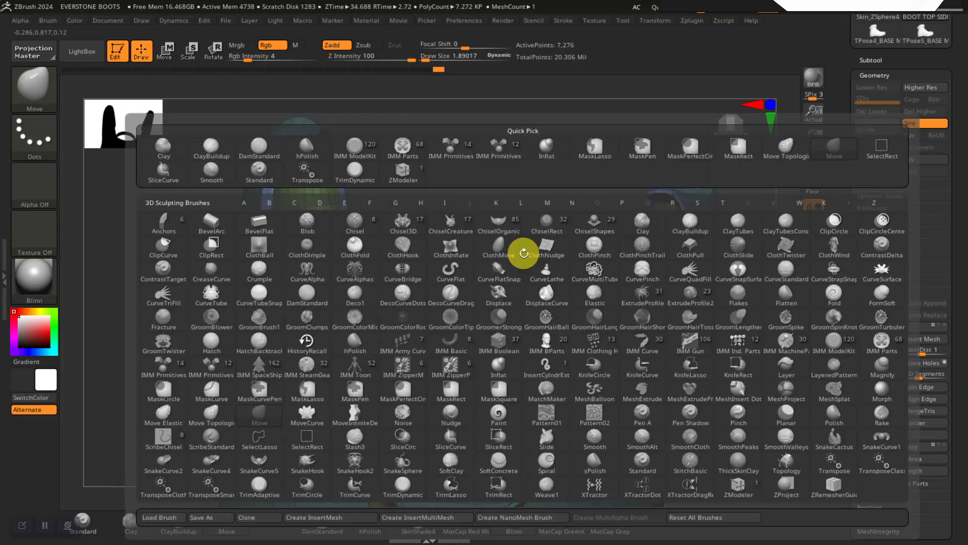
key(z)
key(m)
drag(499, 262, 469, 271)
mouse_move(540, 268)
alt+mouse_down()
mouse_move(648, 305)
mouse_move(617, 301)
alt+mouse_up()
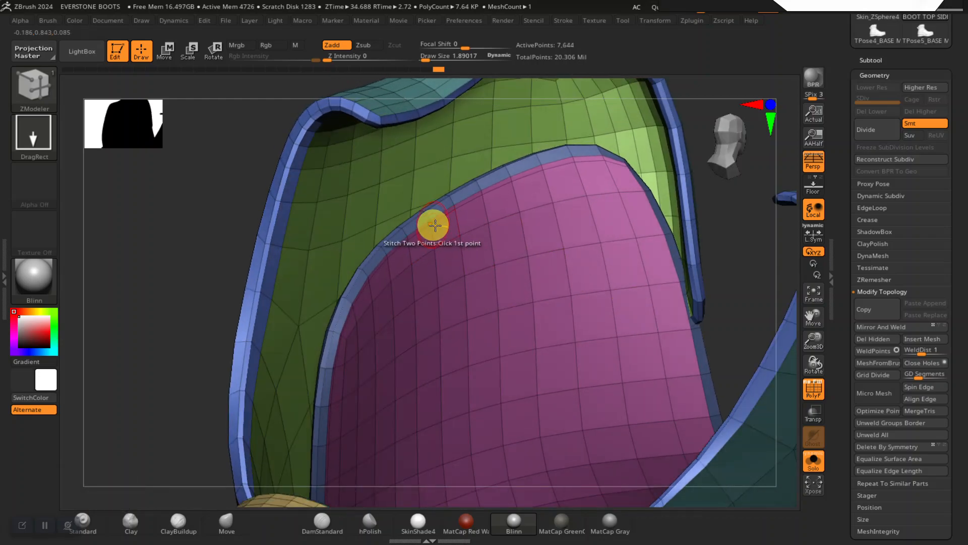
alt+drag(748, 263, 595, 267)
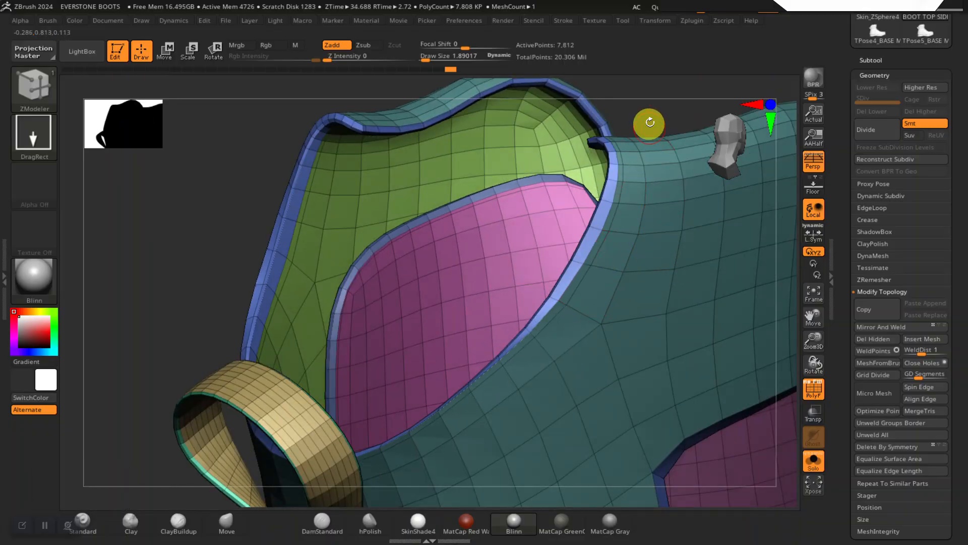
Step: Switch to the BOOT LOWER SIDERS subtool with the Move brush active, solo it and delete its higher subdivision levels
alt+drag(654, 112, 787, 437)
click(813, 459)
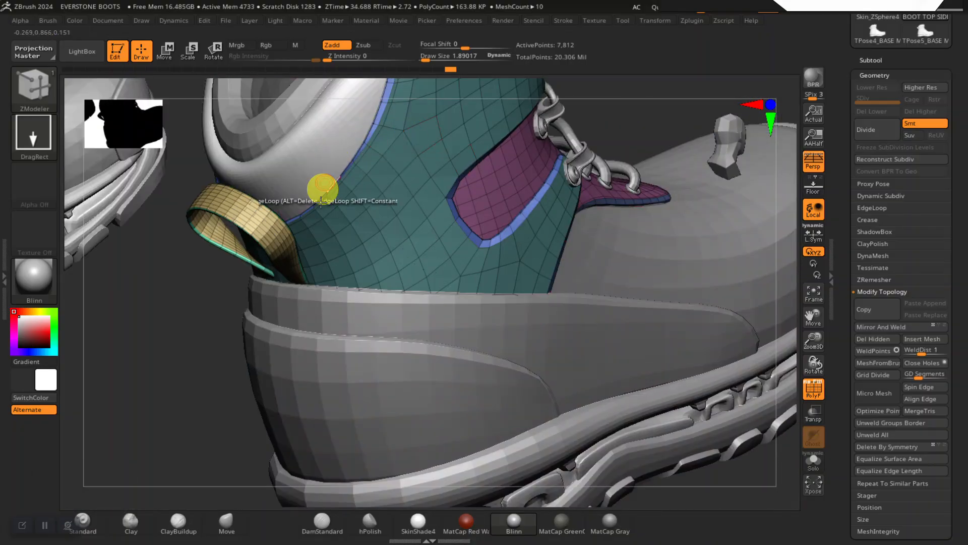
click(227, 521)
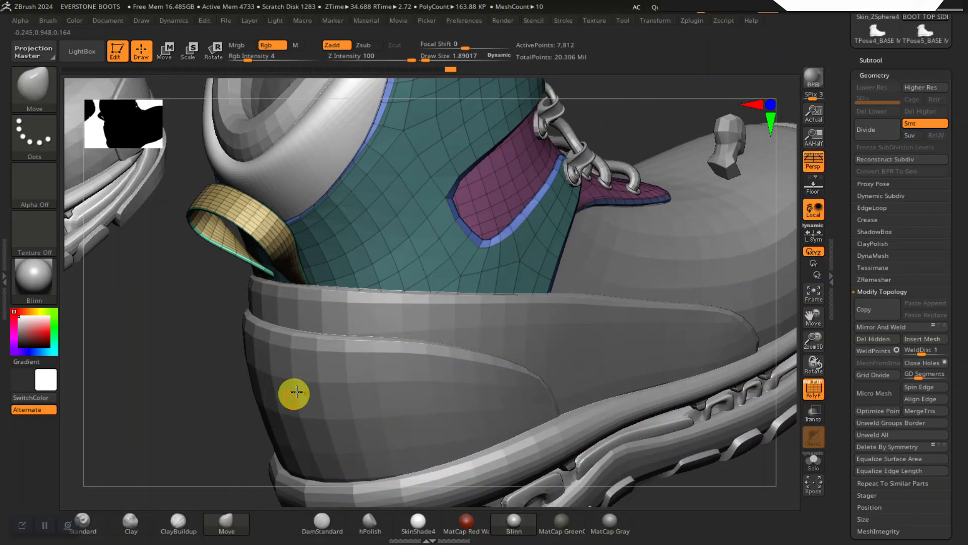
alt+click(335, 370)
drag(215, 396, 499, 407)
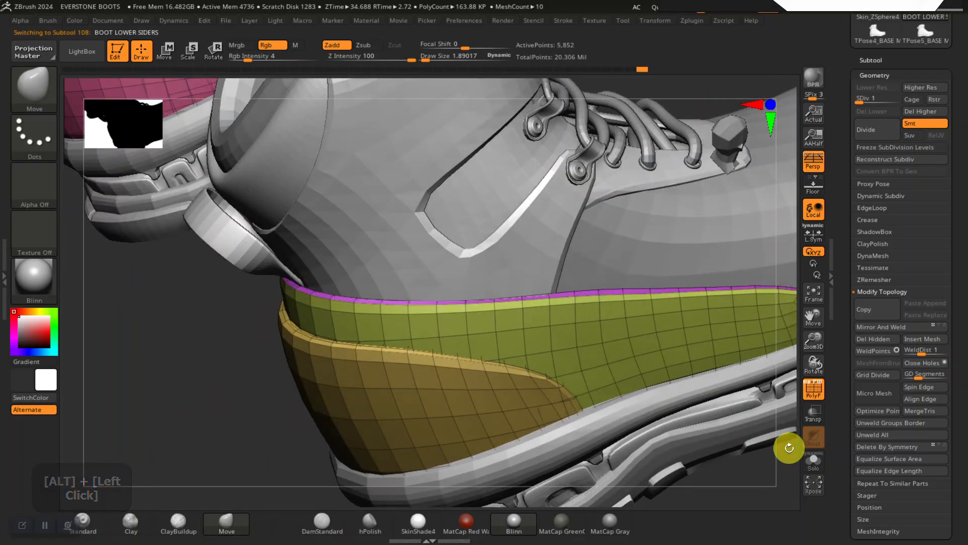
click(813, 459)
drag(251, 332, 226, 360)
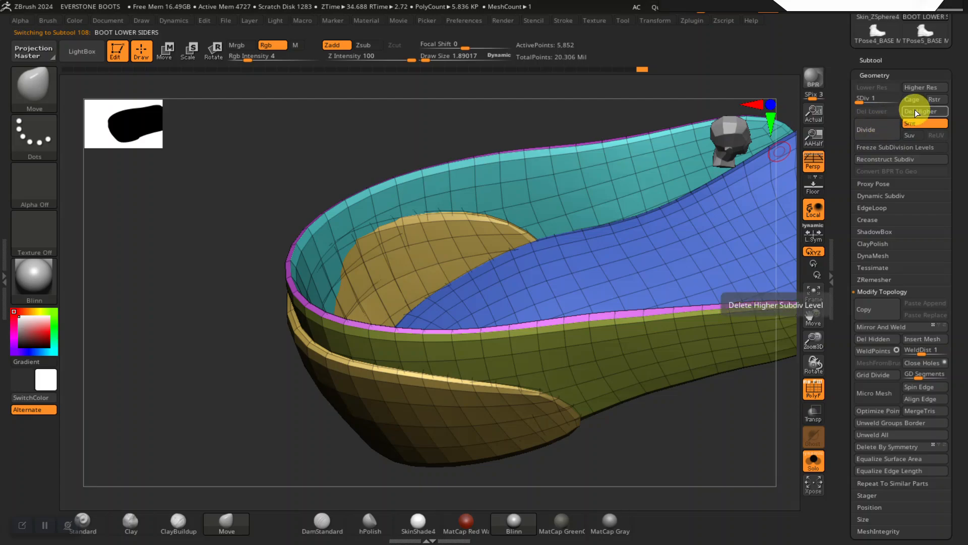
alt+drag(223, 308, 313, 251)
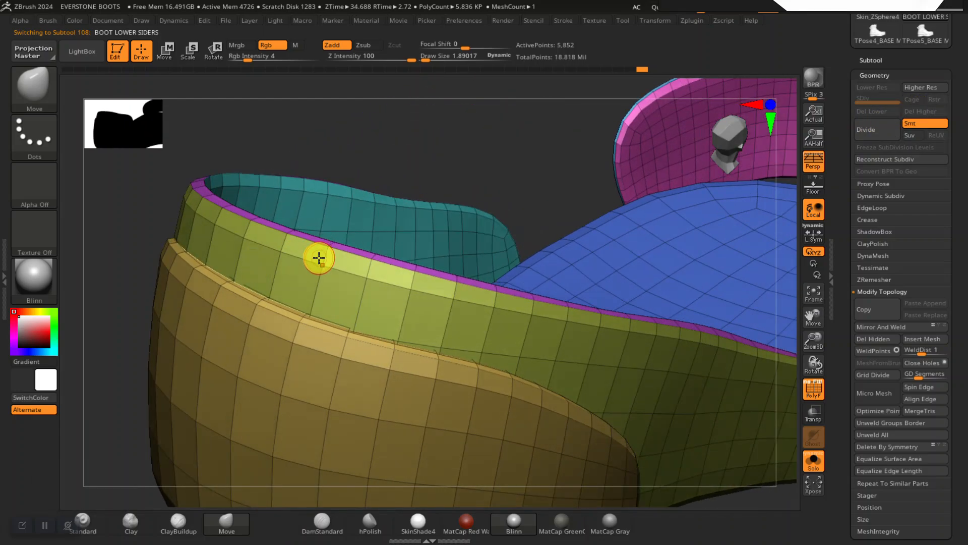
Step: Insert edge loops along the purple upper rim and the orange heel panel's edge of the lower siders with the ZModeler brush
key(b)
key(z)
key(m)
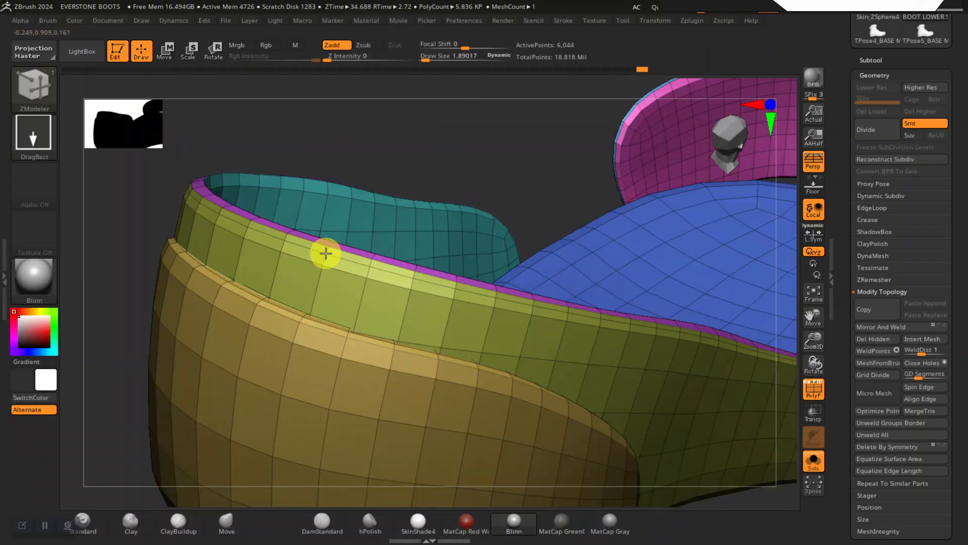
drag(348, 107, 367, 134)
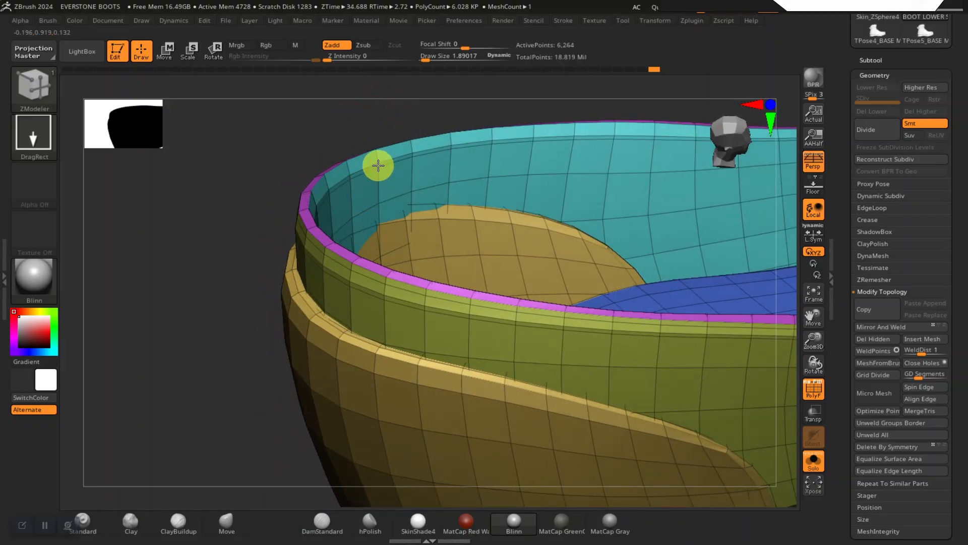
drag(216, 403, 250, 377)
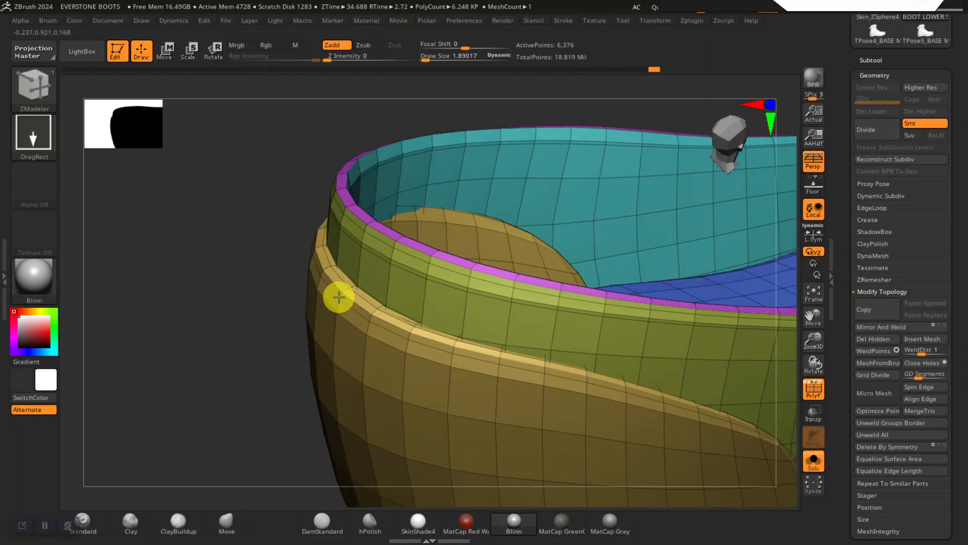
alt+drag(248, 383, 234, 349)
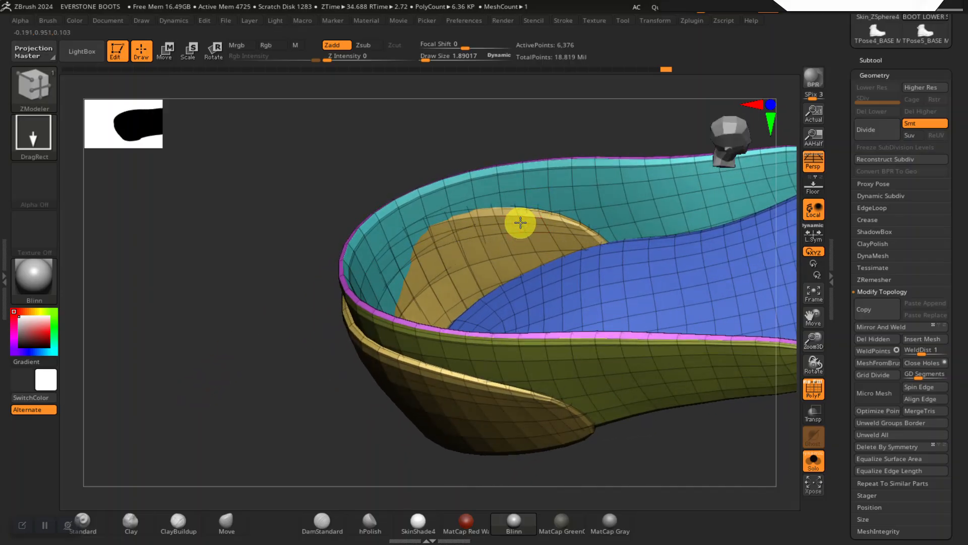
Step: Insert an edge loop along the rim of the pink and blue toe guard on the lower siders
drag(236, 376, 449, 377)
key(ctrl+z)
drag(352, 249, 456, 236)
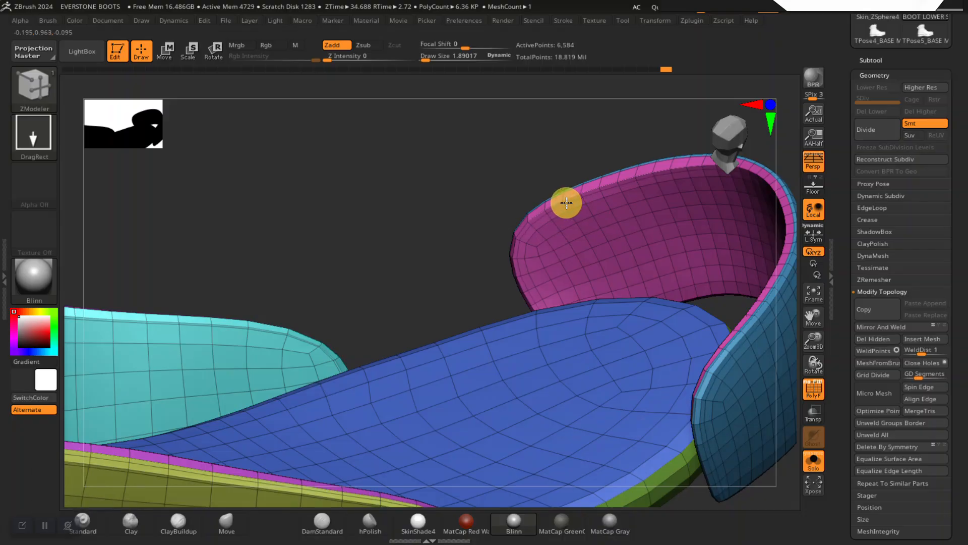
alt+drag(526, 213, 594, 239)
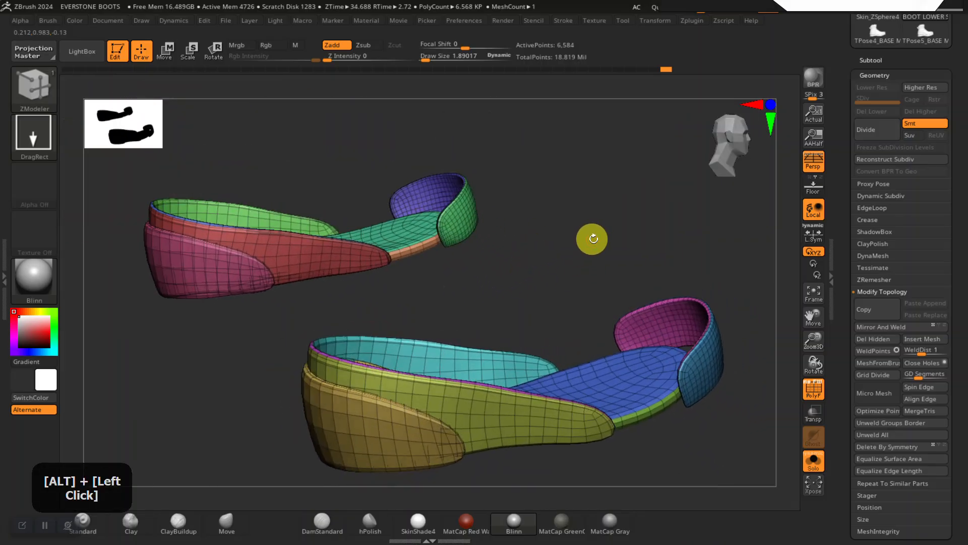
Step: Switch to the BOOT TOP SIDERS subtool, solo it with the polygroups displayed and activate the ZModeler brush
click(813, 470)
drag(626, 200, 622, 273)
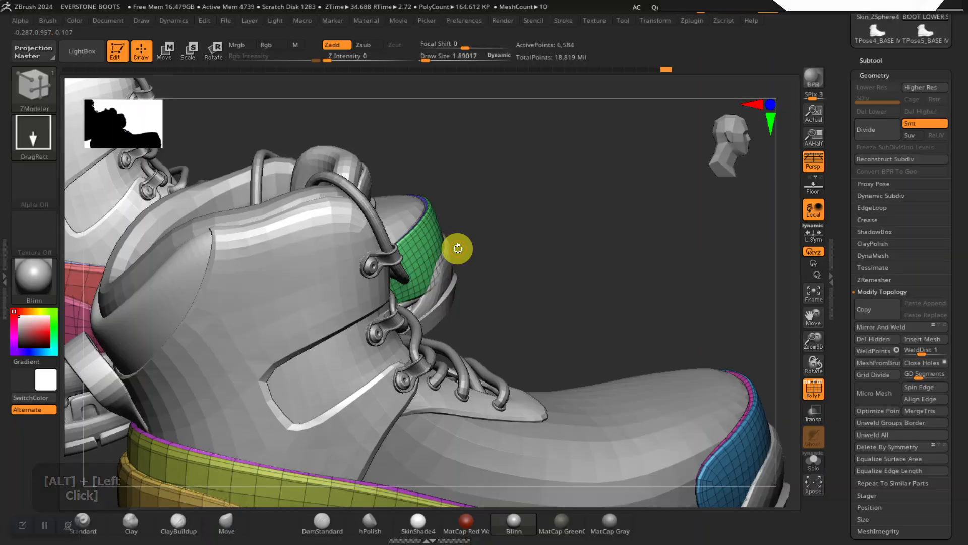
click(217, 532)
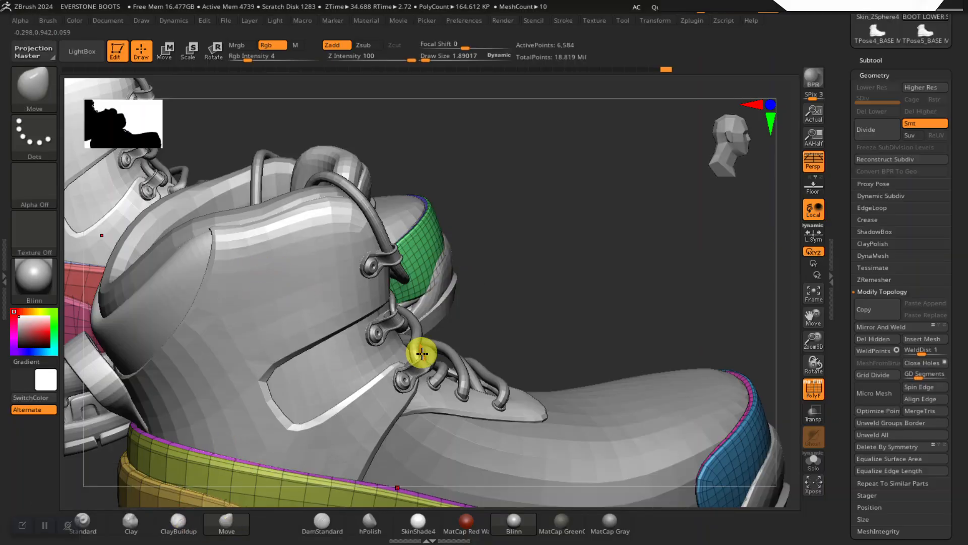
alt+click(347, 361)
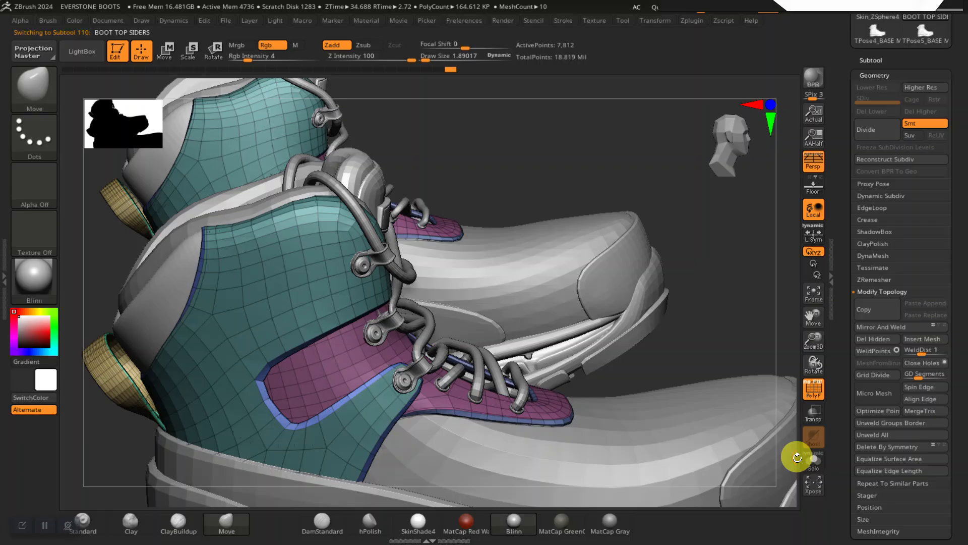
click(809, 458)
drag(636, 324, 629, 244)
key(shift+f)
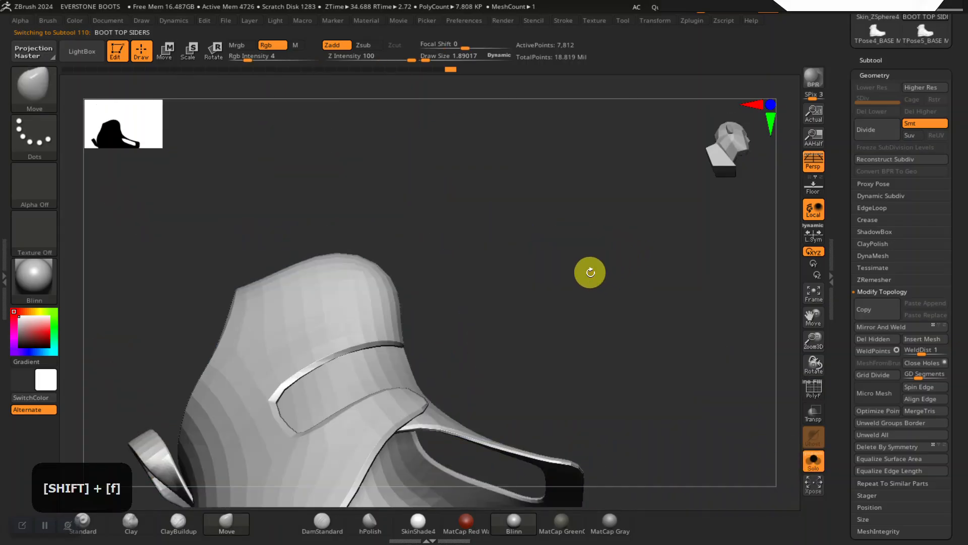
key(shift+f)
mouse_move(588, 274)
alt+mouse_down()
mouse_move(594, 313)
mouse_move(627, 265)
mouse_move(603, 283)
alt+mouse_up()
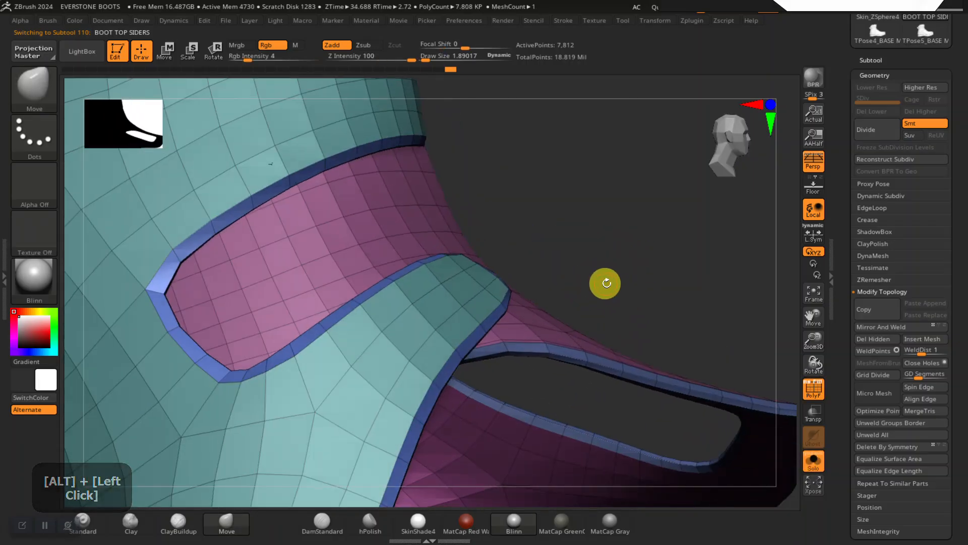
key(b)
key(z)
key(m)
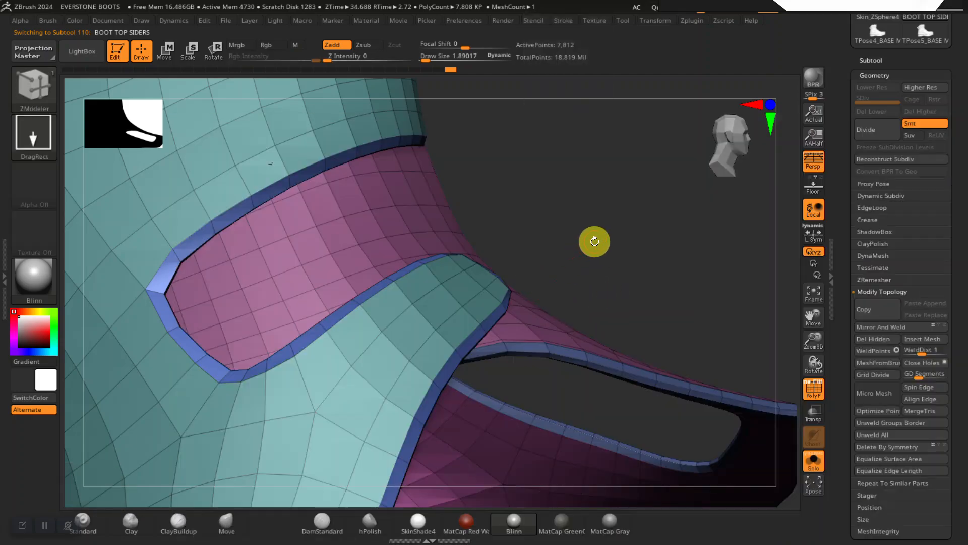
Step: Try to insert edge loops beside the blue trim of the top siders and undo them
drag(593, 242, 367, 296)
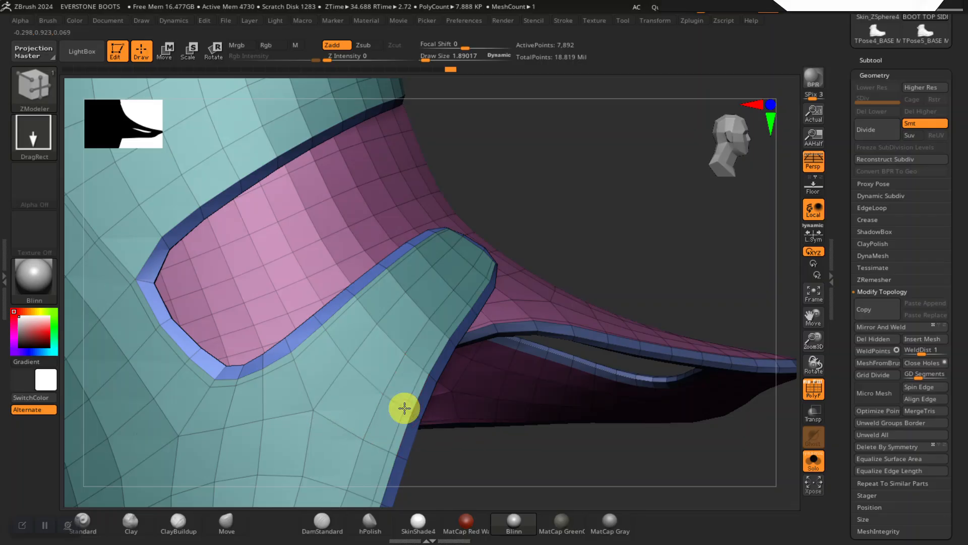
alt+drag(550, 464, 505, 336)
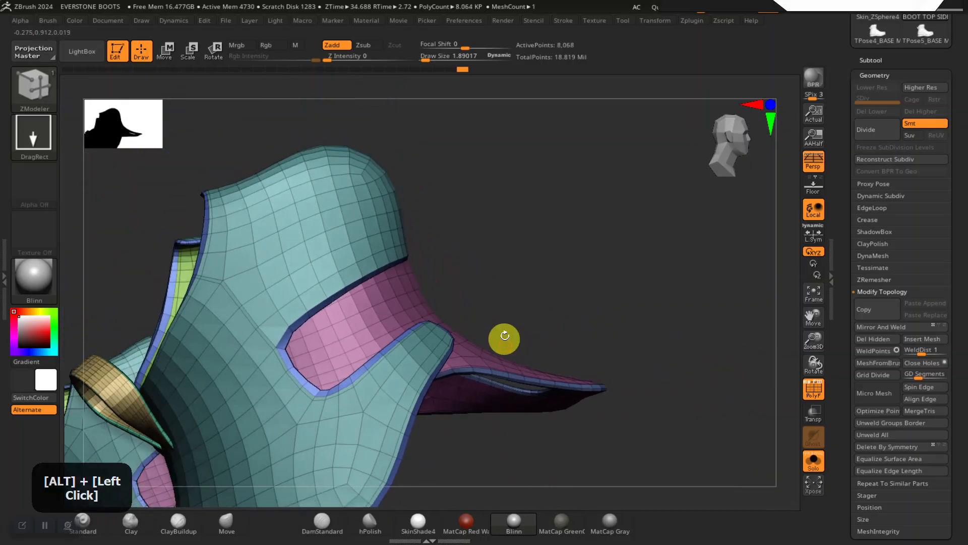
alt+drag(508, 241, 534, 222)
key(ctrl+z)
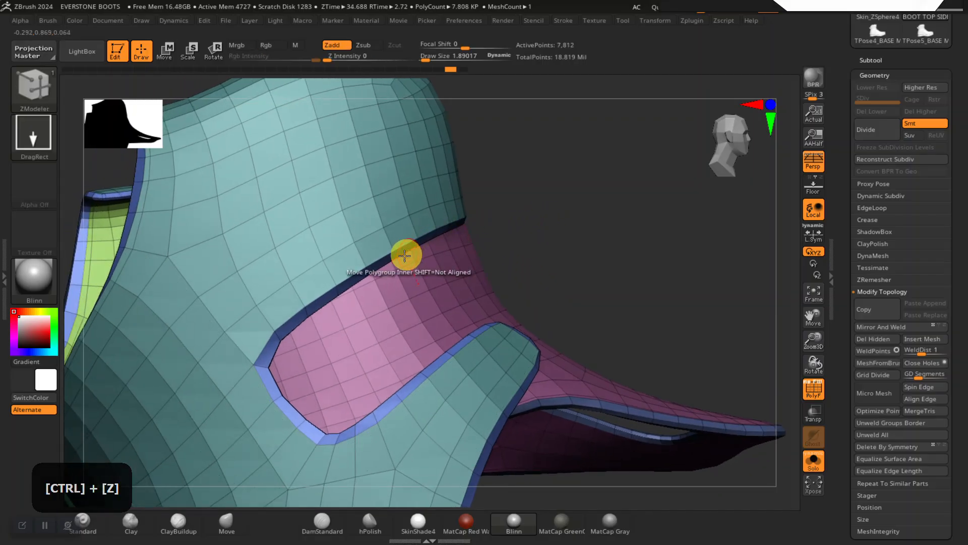
Step: Bevel the complete edge loop between the teal panel and blue trim with ZModeler, using Two Rows and Linear Edge
drag(551, 221, 568, 224)
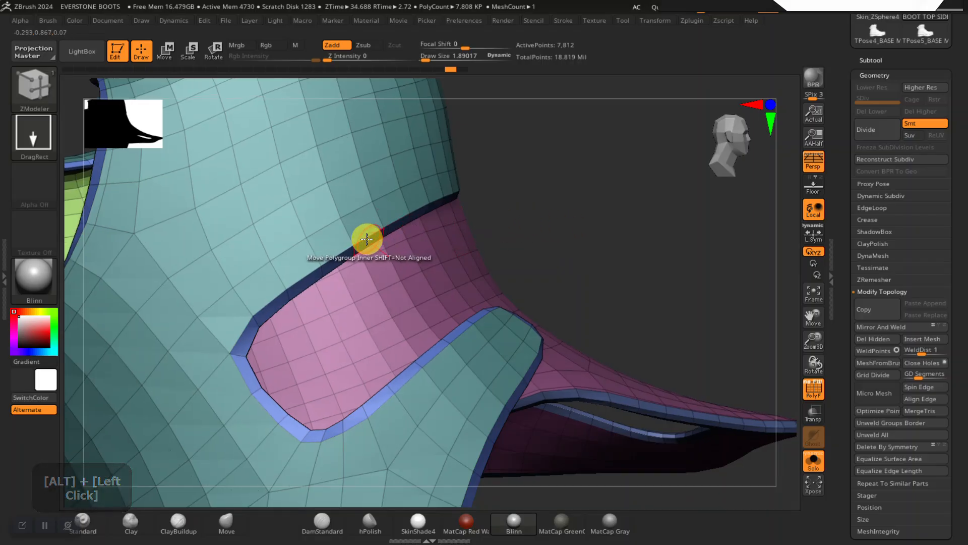
key(space)
click(431, 232)
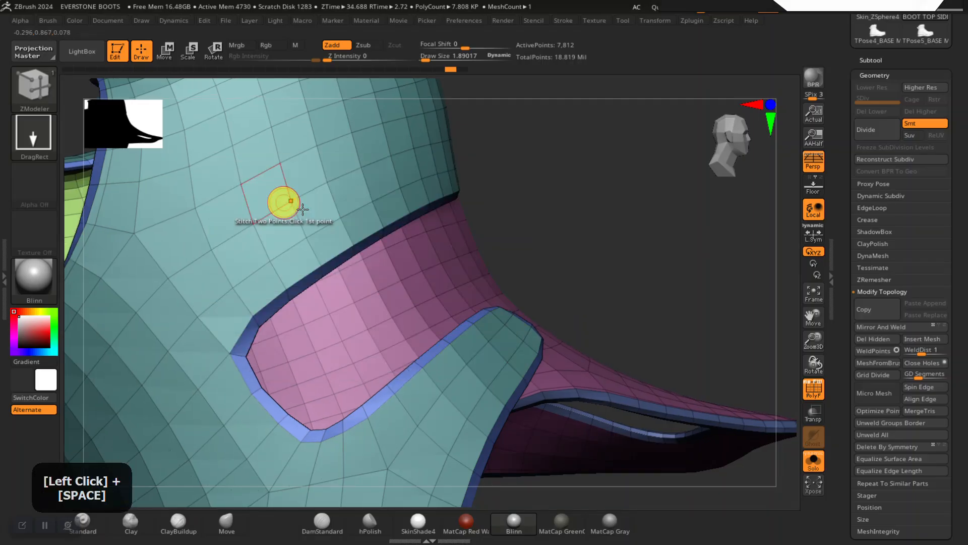
drag(542, 194, 396, 225)
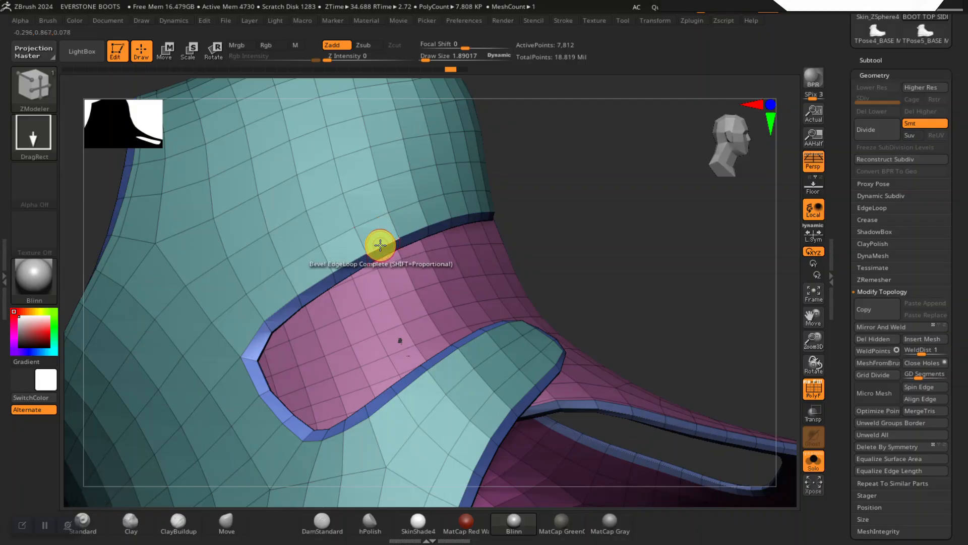
click(381, 246)
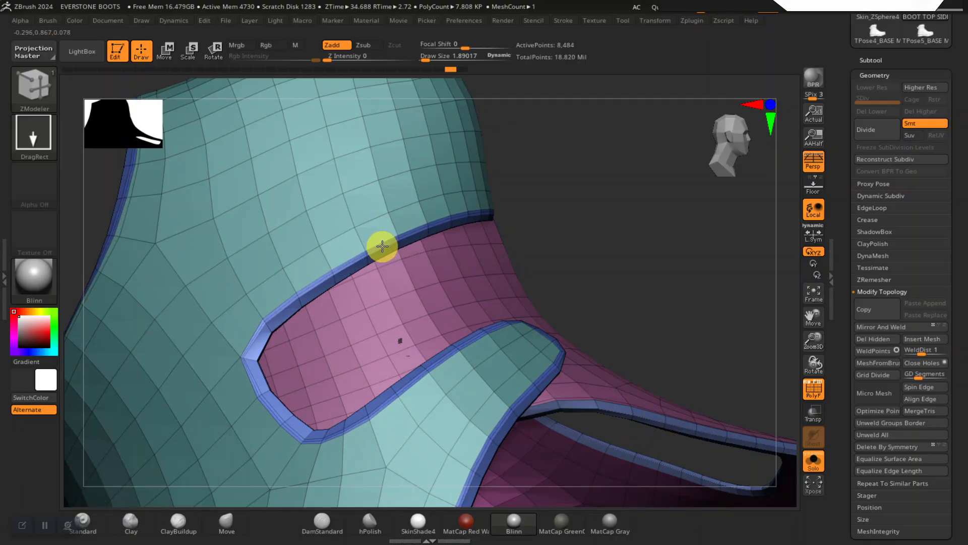
key(ctrl+z)
key(space)
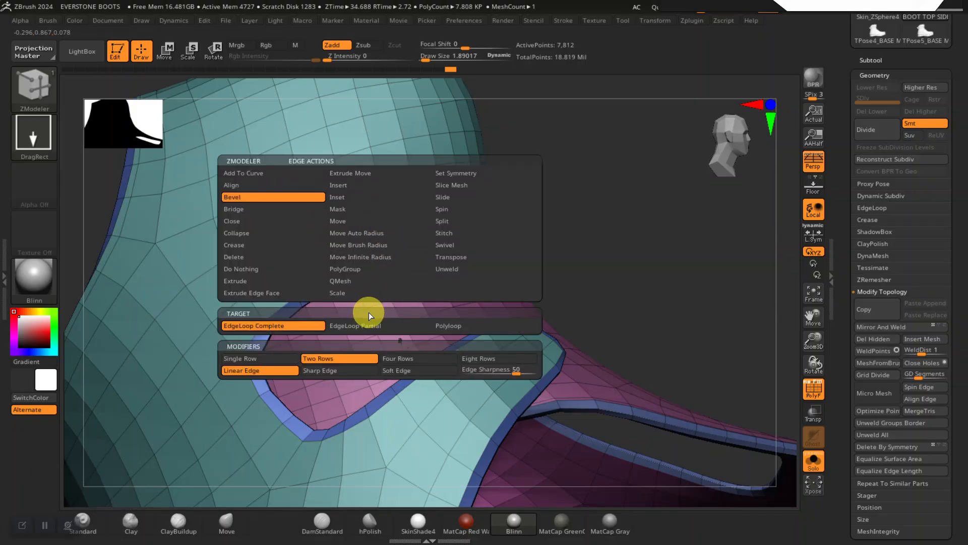
alt+drag(562, 245, 646, 265)
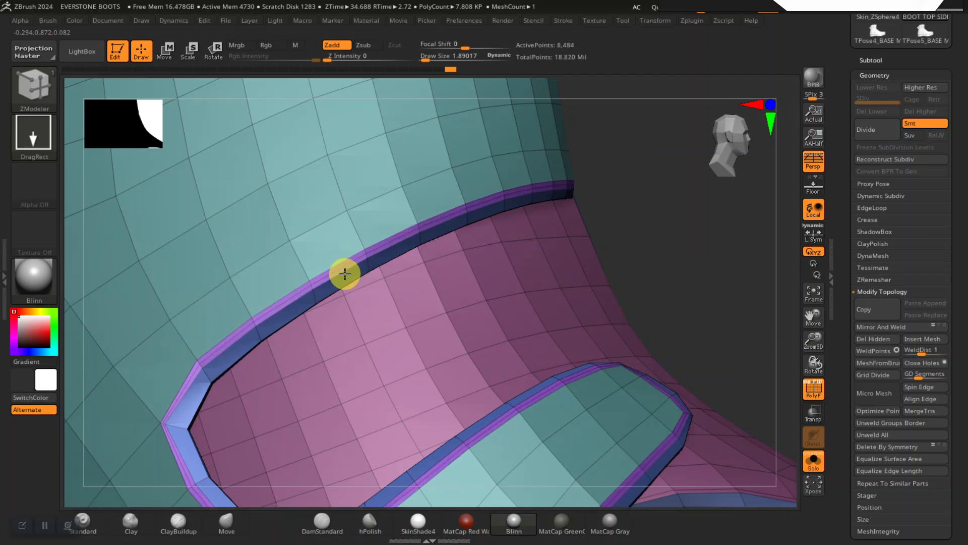
Step: Set the ZModeler edge action to Insert and add an edge loop along the underside of the pink lace panel
alt+drag(716, 285, 679, 401)
drag(680, 276, 599, 245)
alt+drag(591, 286, 549, 341)
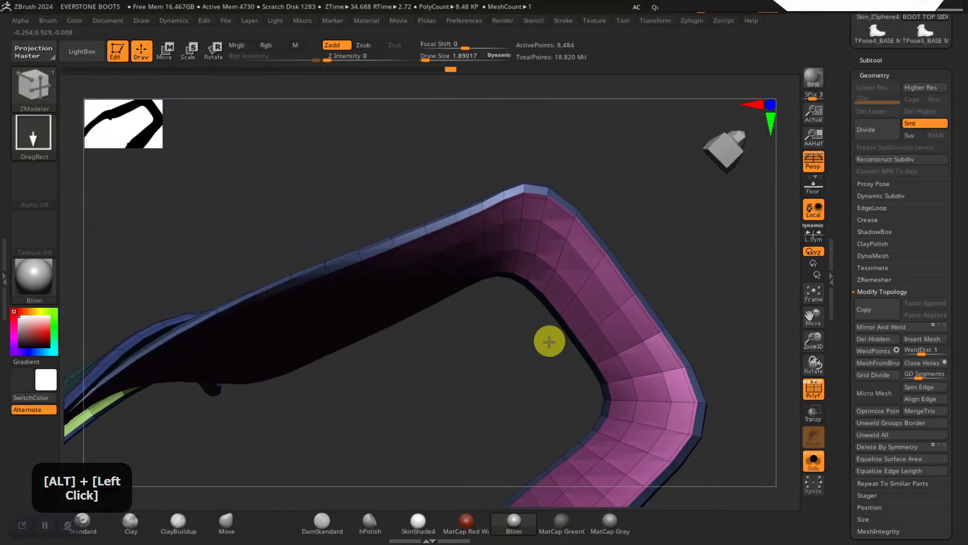
key(space)
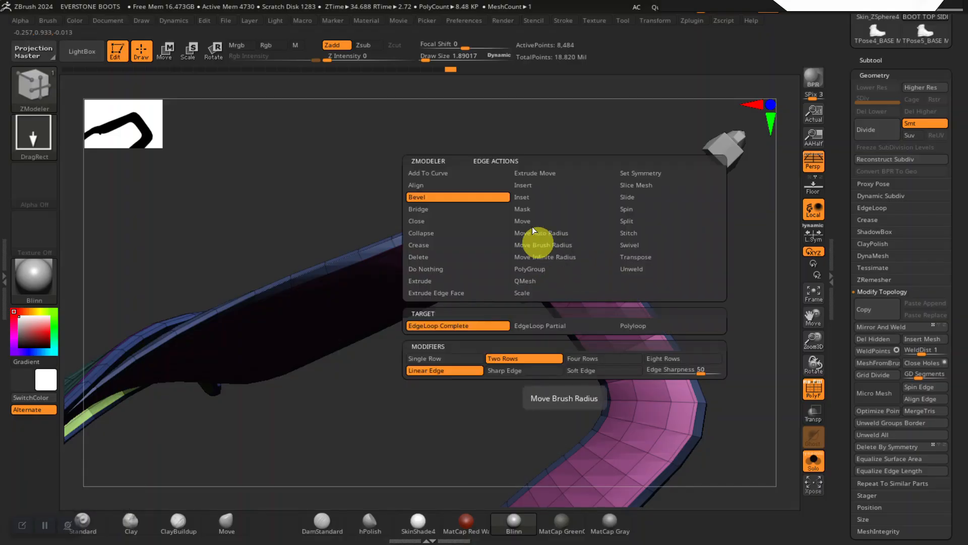
click(535, 187)
alt+drag(476, 372, 559, 242)
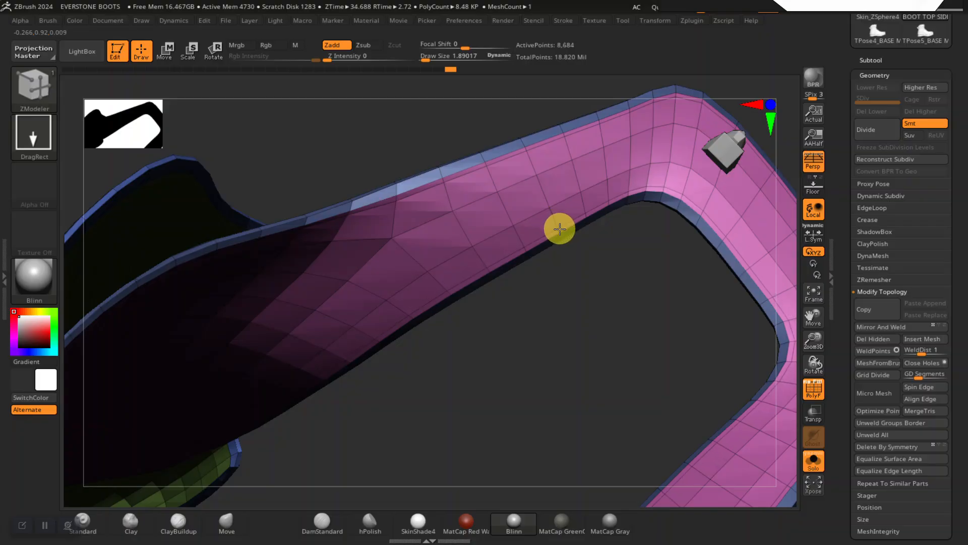
drag(514, 270, 704, 315)
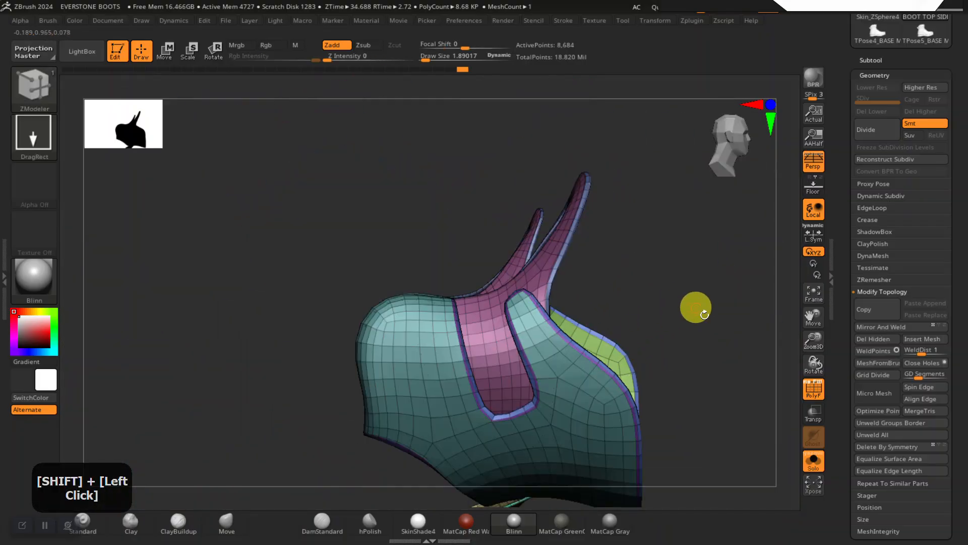
Step: Show the whole boot again, activate the Move brush and switch to BOOT TOP SIDERS1, checking the green collar padding in isolation
click(811, 456)
drag(214, 319, 251, 478)
click(227, 526)
mouse_move(216, 368)
mouse_down()
mouse_move(231, 292)
mouse_move(252, 279)
mouse_up()
alt+click(531, 303)
drag(625, 161, 358, 324)
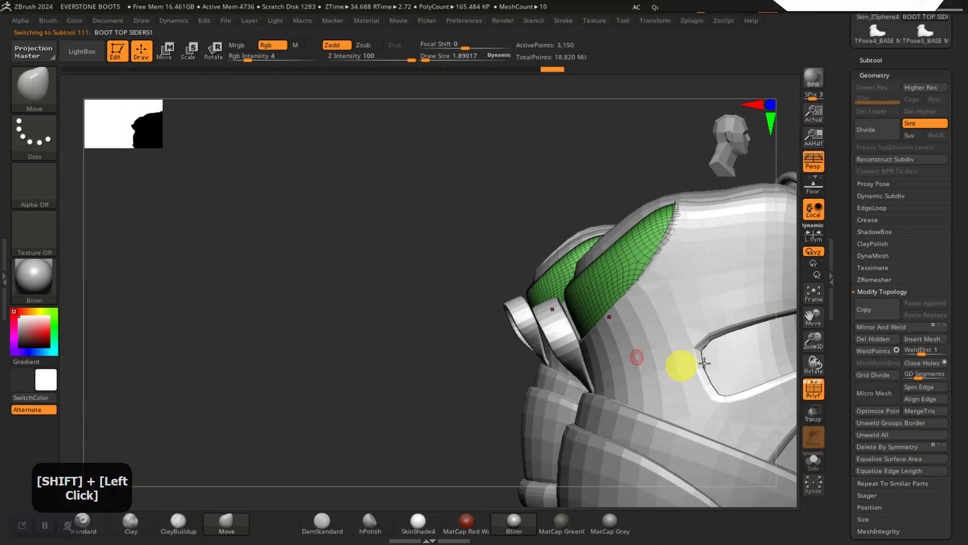
click(814, 460)
alt+drag(401, 293, 662, 380)
click(813, 460)
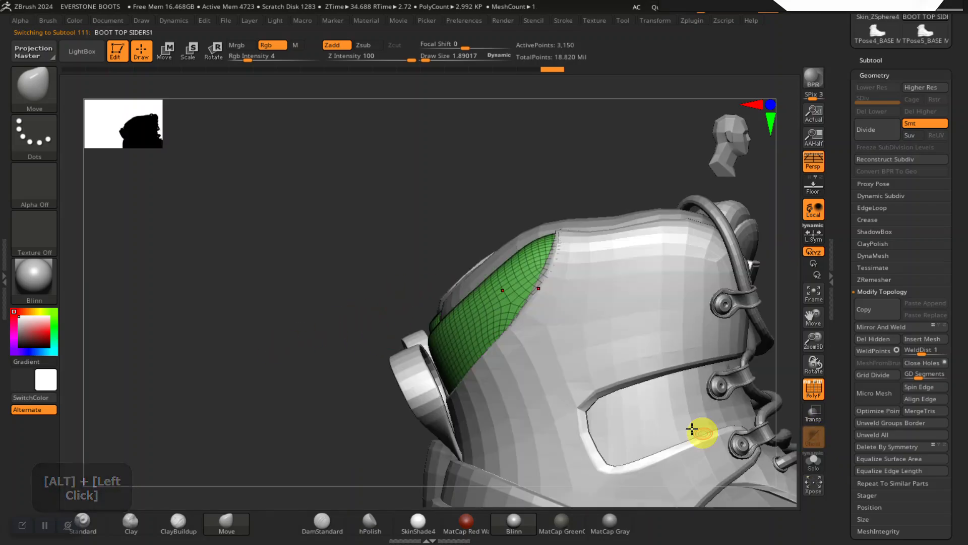
drag(321, 278, 400, 267)
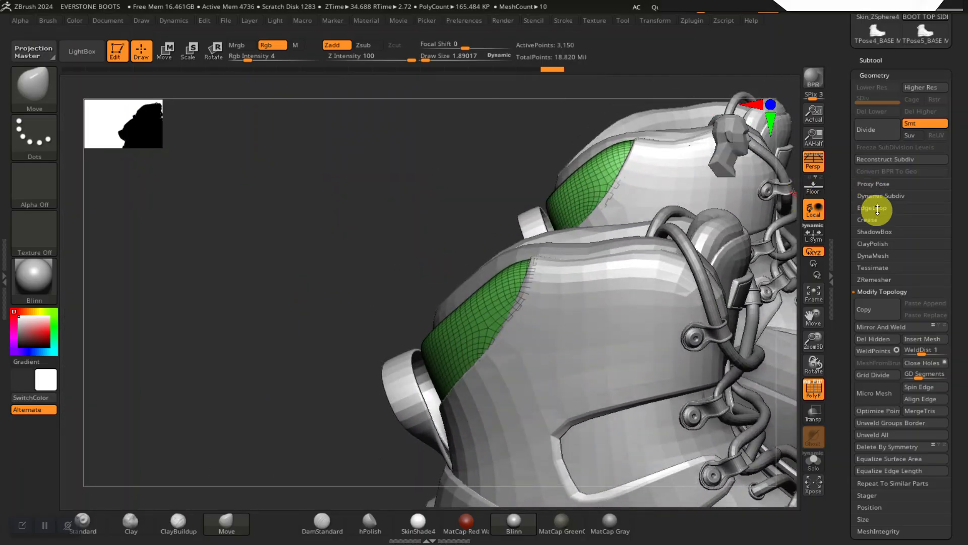
Step: Solo the green collar padding and turn on Dynamic Subdiv for it
click(813, 462)
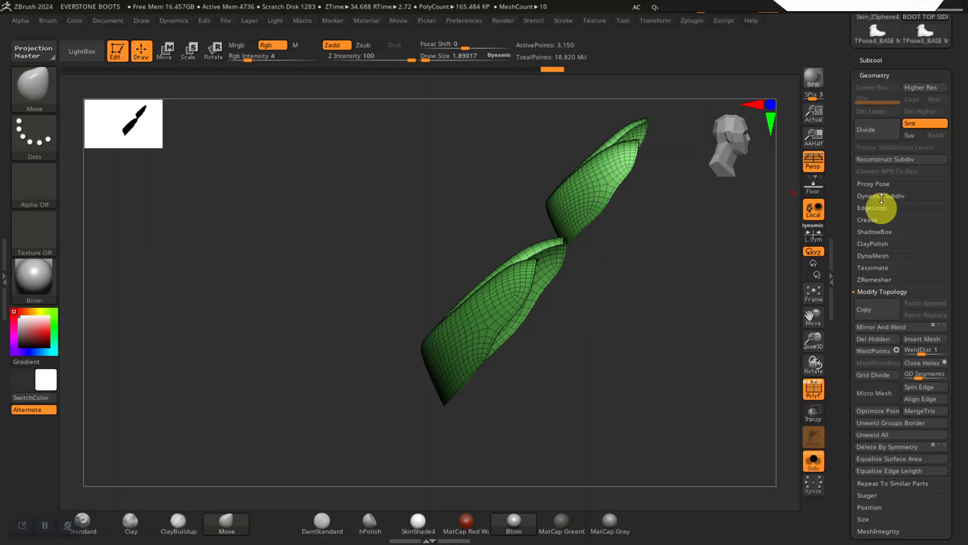
click(878, 196)
click(877, 212)
drag(767, 270, 692, 412)
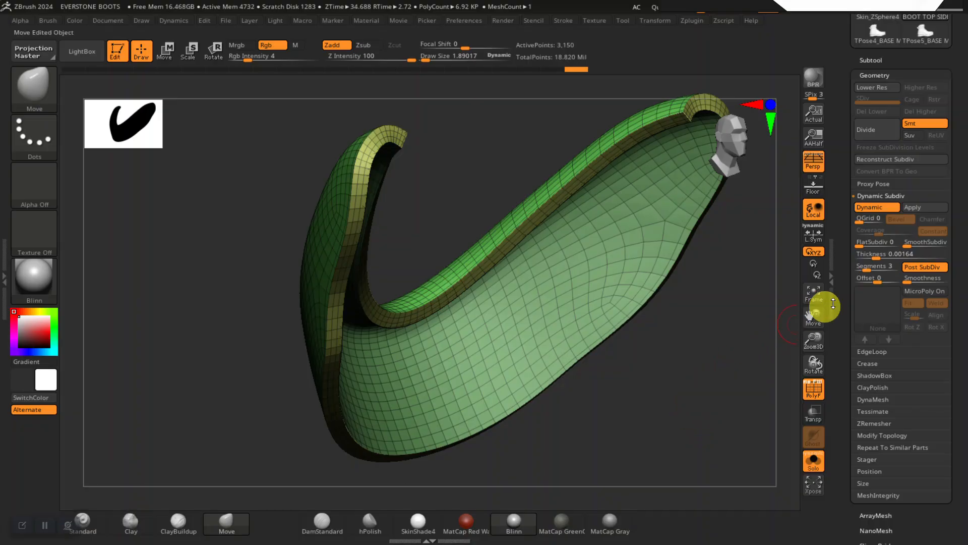
Step: Try applying the Dynamic Subdiv thickness to the collar padding and check it on the whole boot
drag(740, 341, 740, 361)
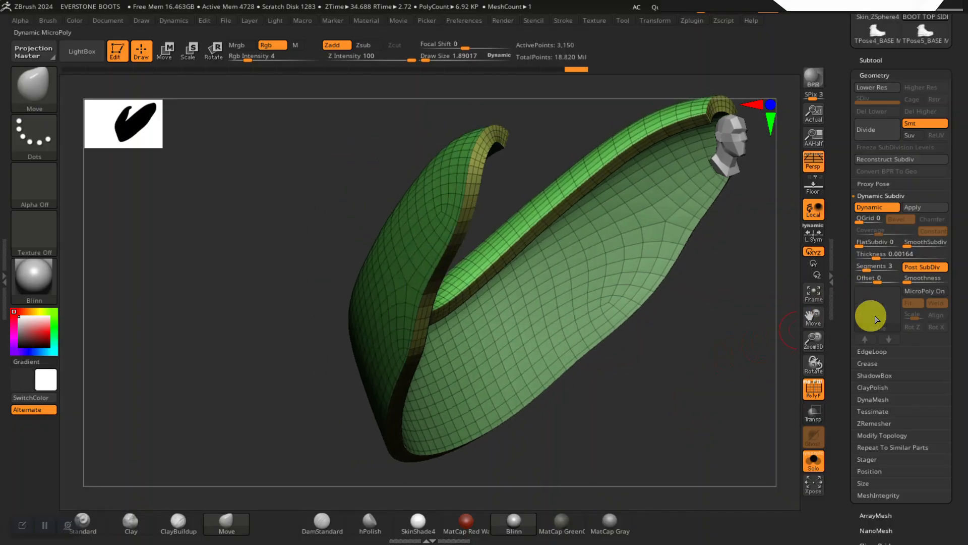
click(925, 208)
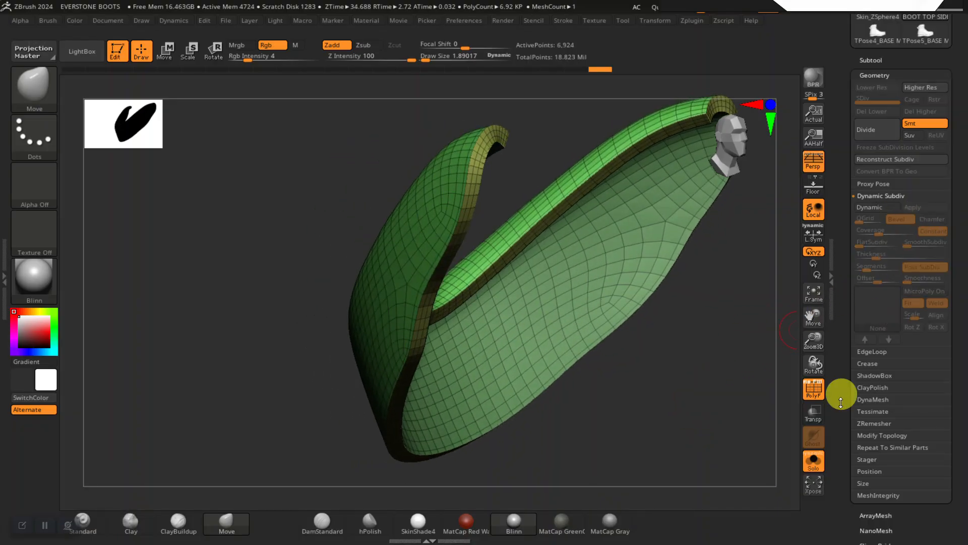
click(812, 464)
alt+drag(250, 342, 306, 285)
key(shift+f)
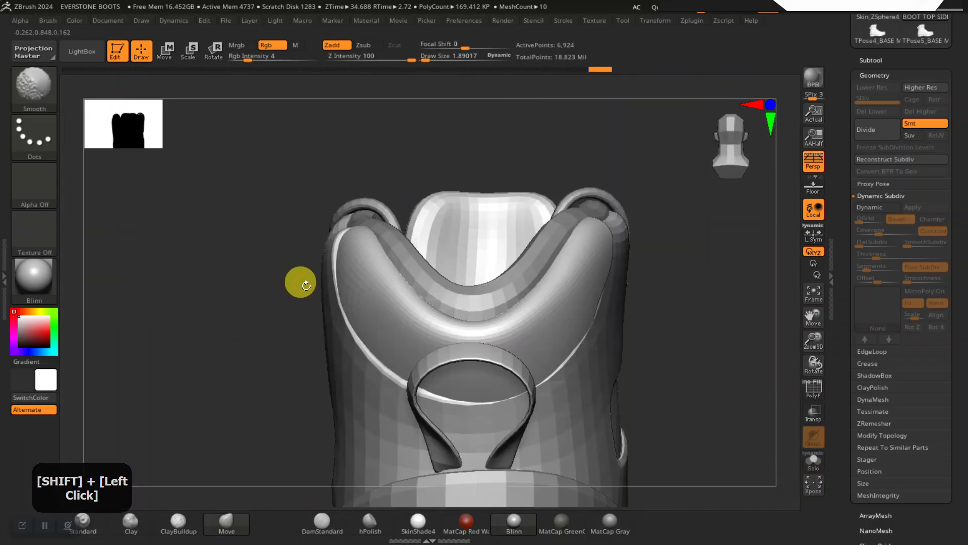
alt+drag(693, 351, 730, 272)
alt+drag(734, 331, 770, 319)
key(ctrl+z)
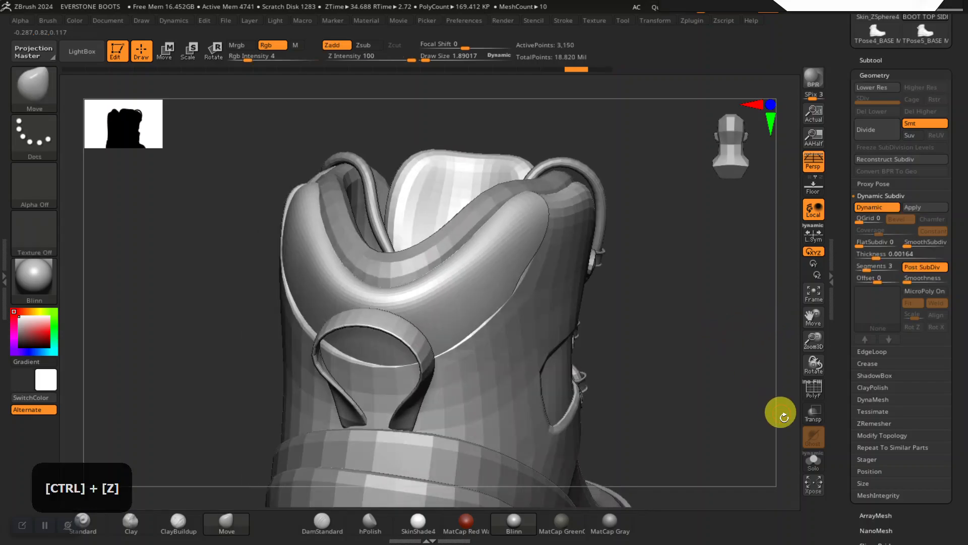
Step: Isolate the collar padding, set its Dynamic Subdiv thickness to 0.00141 and show the whole boot again
click(816, 461)
drag(707, 393, 735, 296)
click(876, 252)
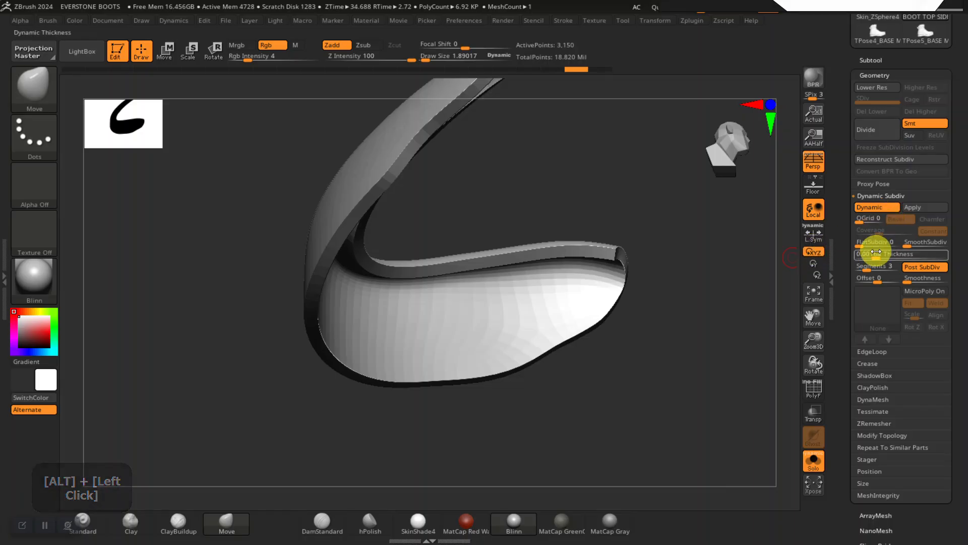
drag(872, 257, 874, 257)
click(814, 460)
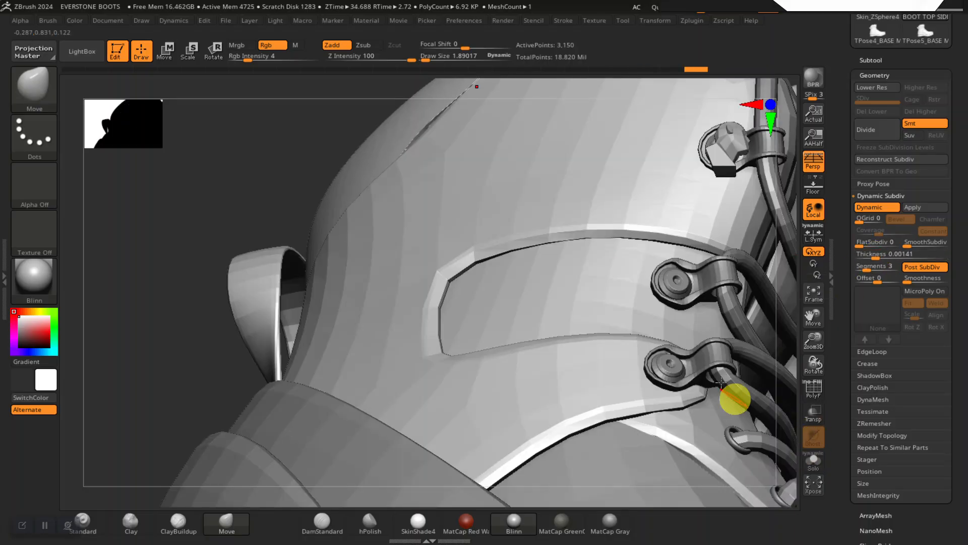
Step: Set the Move brush's draw size to about 13.5 and nudge the collar padding's side edge into the ankle panel
alt+drag(264, 161, 461, 290)
click(232, 532)
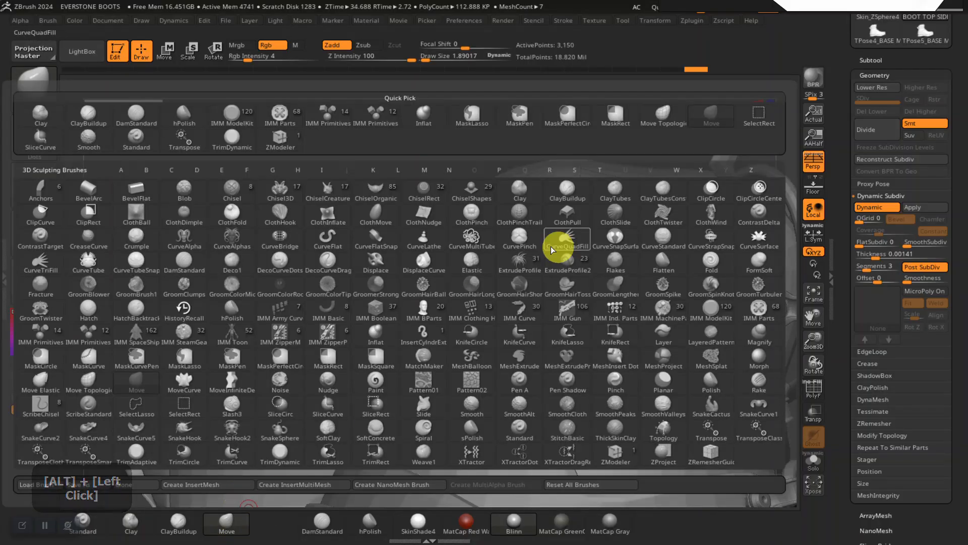
key(space)
drag(580, 98, 582, 100)
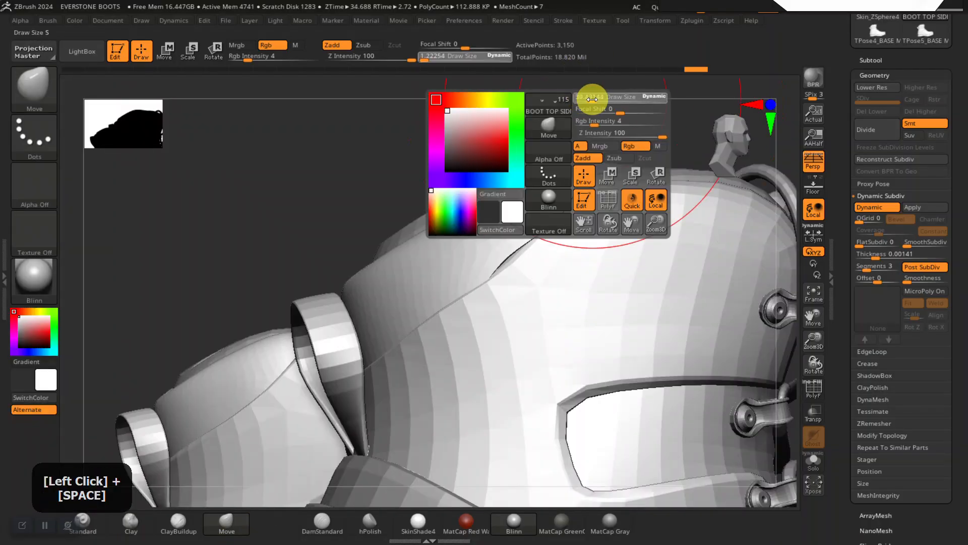
key(space)
drag(514, 263, 511, 264)
mouse_move(555, 151)
mouse_down()
mouse_move(608, 149)
mouse_move(567, 214)
mouse_move(555, 213)
mouse_up()
mouse_move(714, 316)
mouse_down()
mouse_move(685, 367)
mouse_move(648, 365)
mouse_up()
key(space)
drag(397, 324, 396, 326)
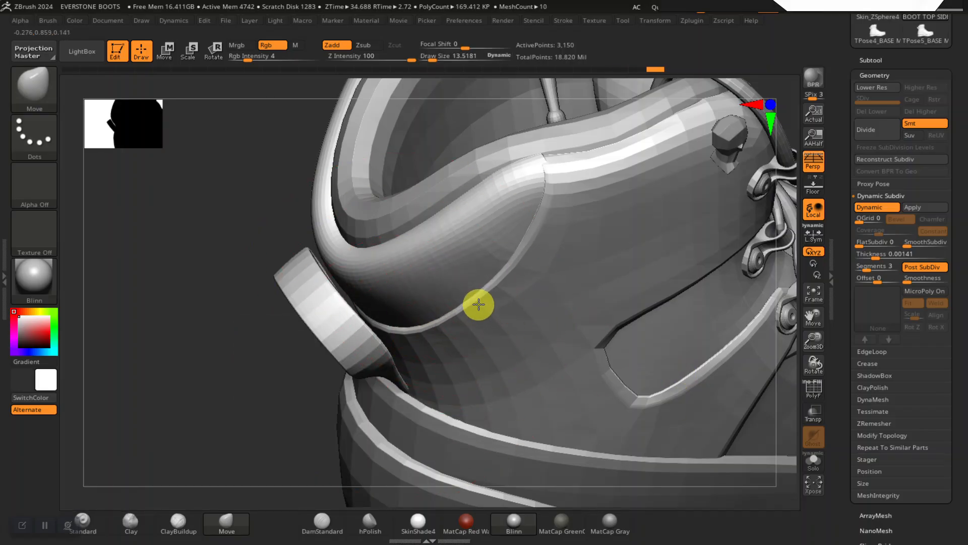
Step: Refine the collar padding's rear edge and upper corners with the Move brush so they fit the surrounding trim
mouse_move(201, 404)
mouse_down()
mouse_move(241, 385)
mouse_move(239, 375)
mouse_up()
drag(225, 274, 230, 269)
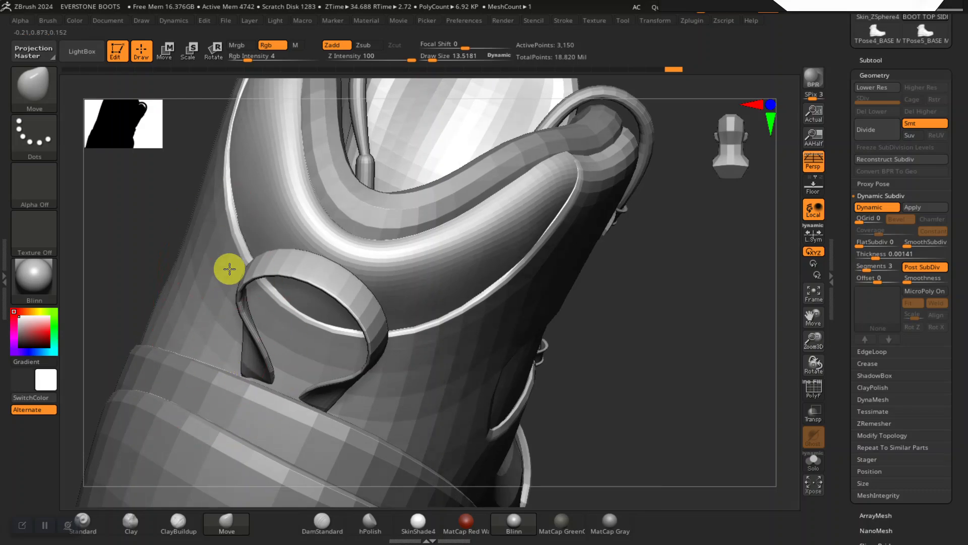
alt+drag(569, 350, 385, 275)
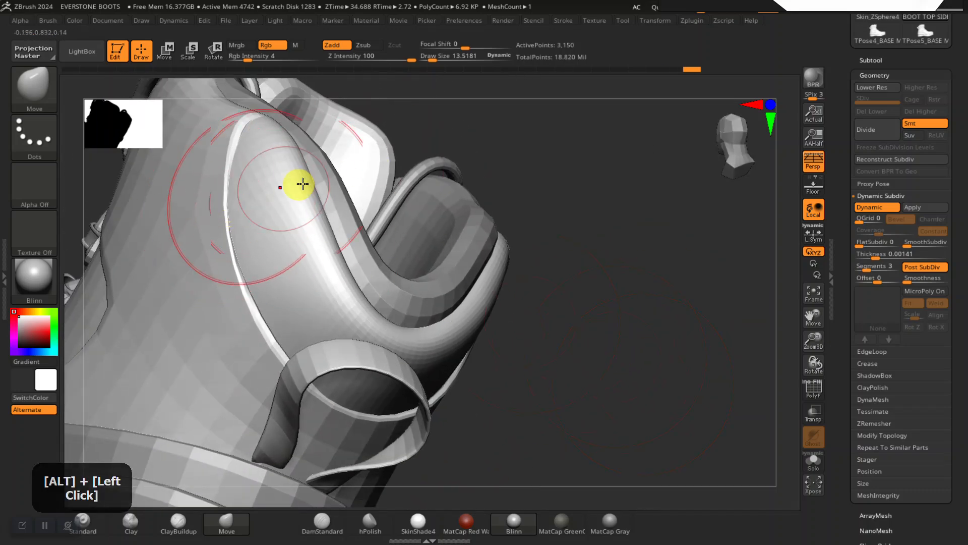
drag(267, 192, 236, 202)
drag(585, 182, 495, 175)
drag(234, 211, 237, 210)
drag(515, 129, 588, 139)
drag(266, 115, 260, 118)
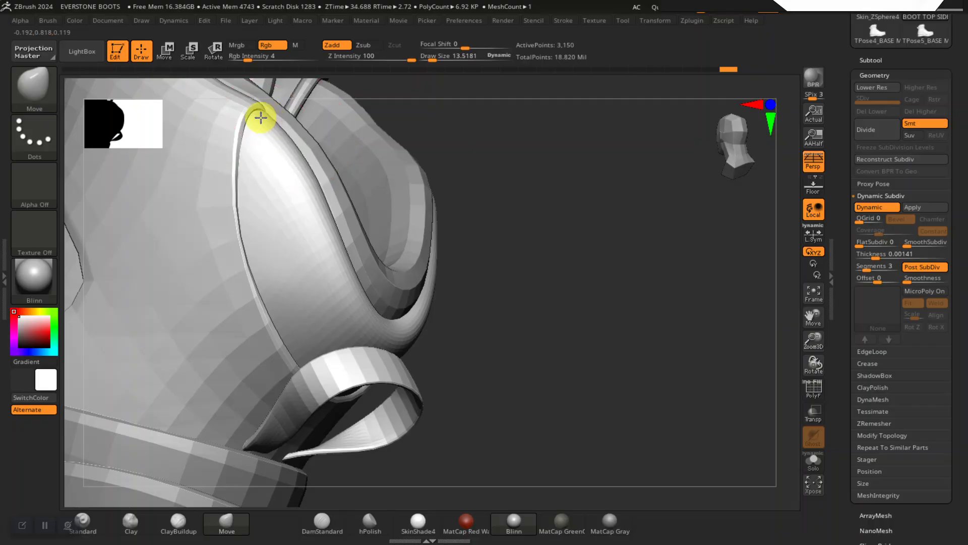
mouse_move(549, 190)
mouse_down()
mouse_move(487, 154)
mouse_move(496, 186)
mouse_up()
drag(722, 259, 480, 186)
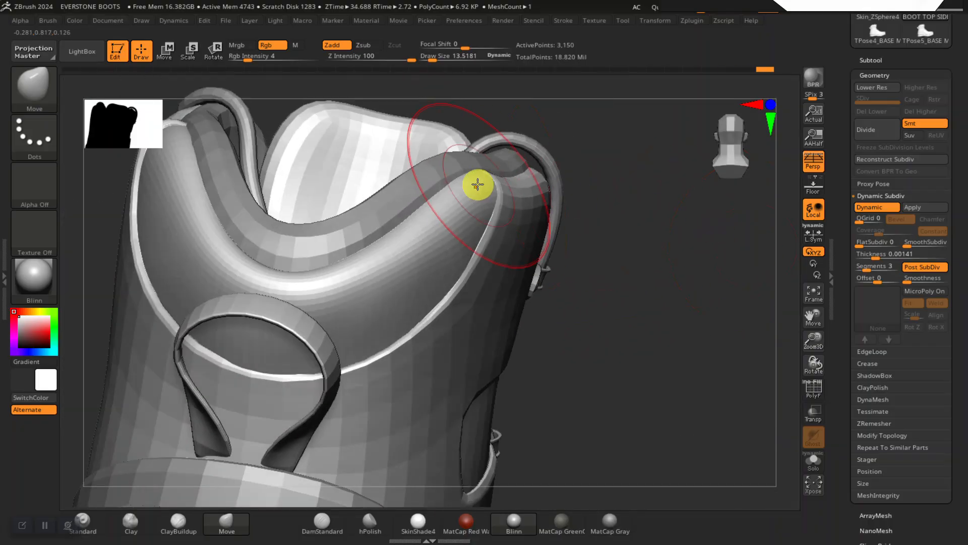
alt+drag(624, 264, 406, 286)
alt+drag(404, 353, 801, 242)
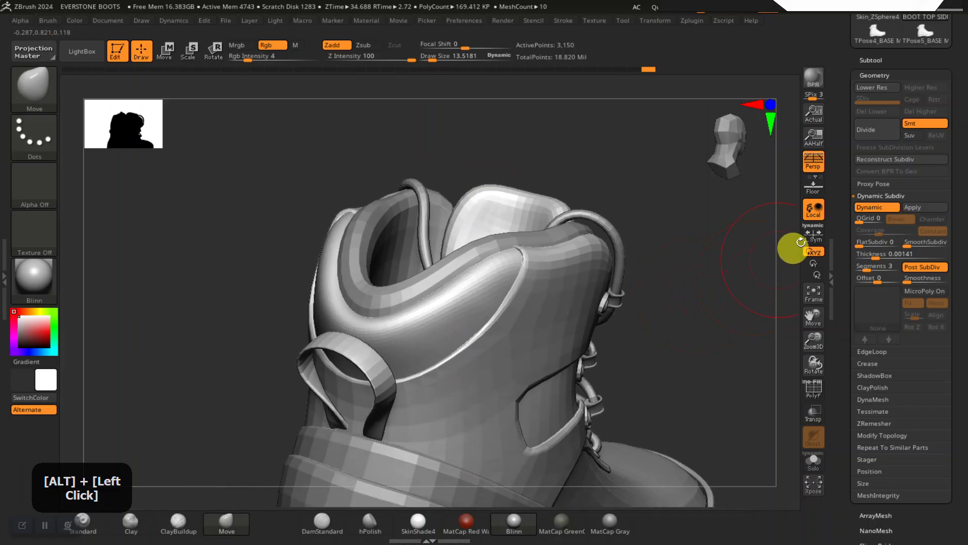
Step: Apply the collar padding's dynamic thickness as real geometry and switch to BOOT TOP SIDERS with its wireframe displayed
click(914, 208)
click(871, 60)
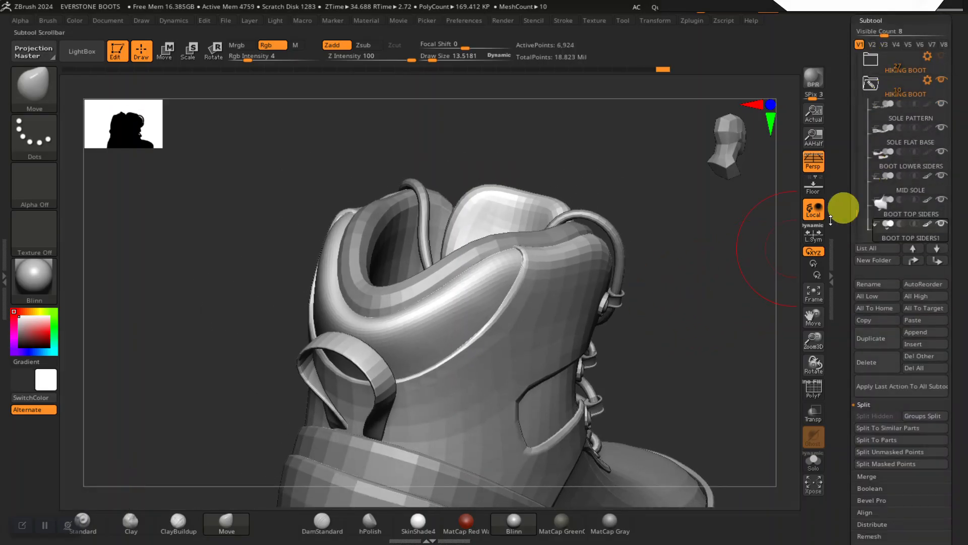
drag(722, 302, 759, 287)
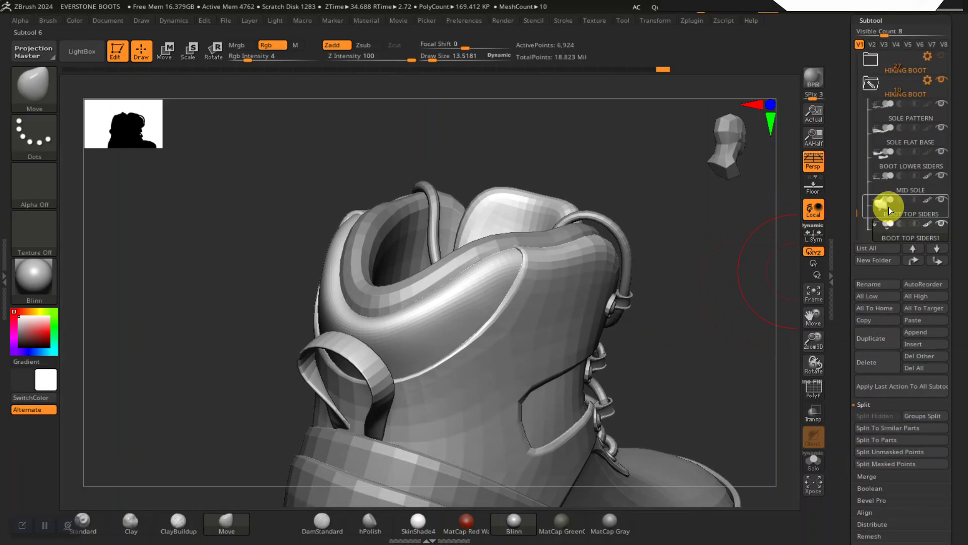
click(891, 205)
key(shift+f)
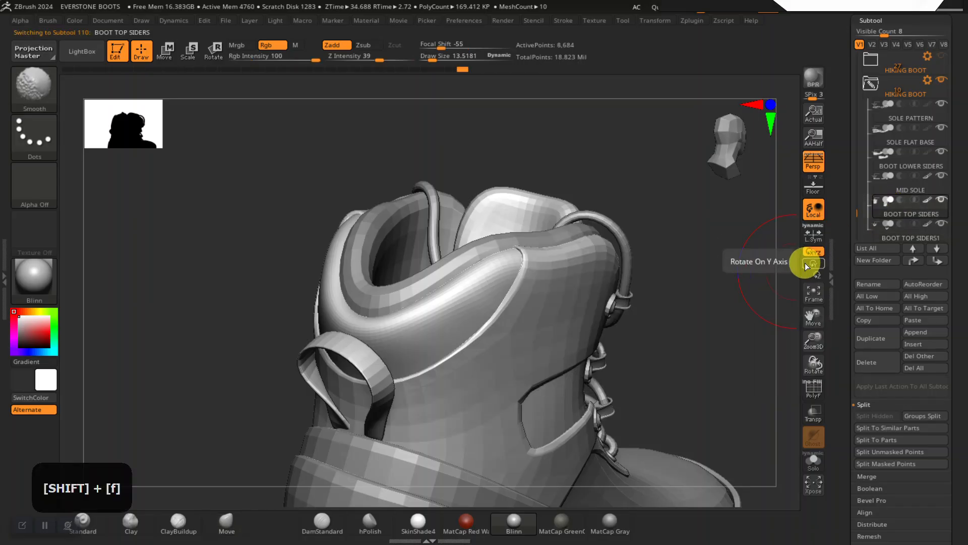
Step: Merge BOOT TOP SIDERS down with the BOOT TOP SIDERS1 subtool below it
mouse_move(895, 229)
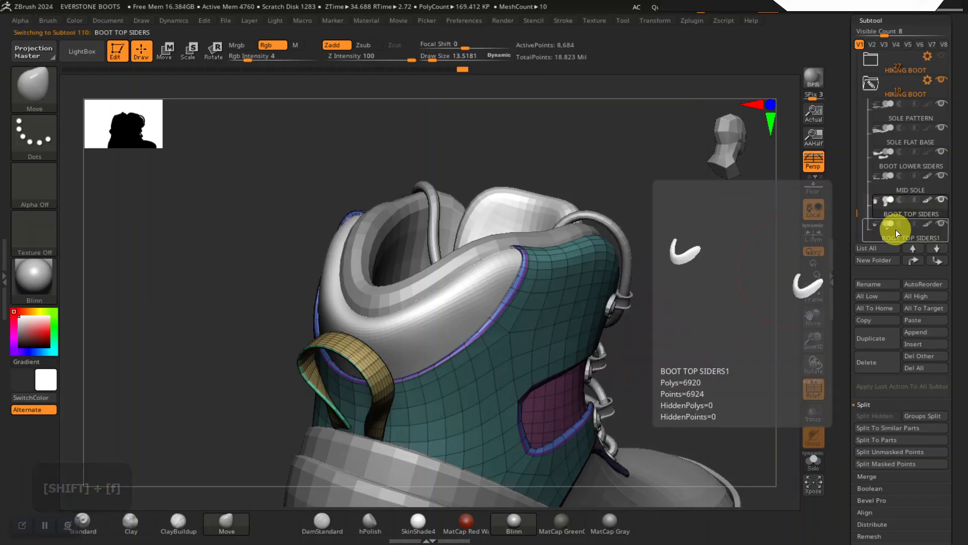
drag(853, 206, 859, 273)
click(878, 95)
click(874, 111)
click(873, 110)
click(874, 95)
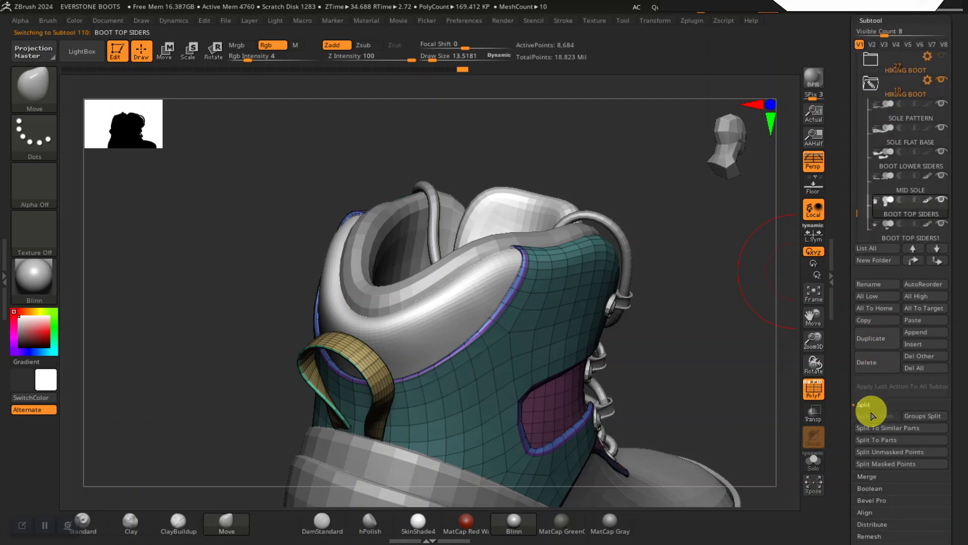
click(869, 476)
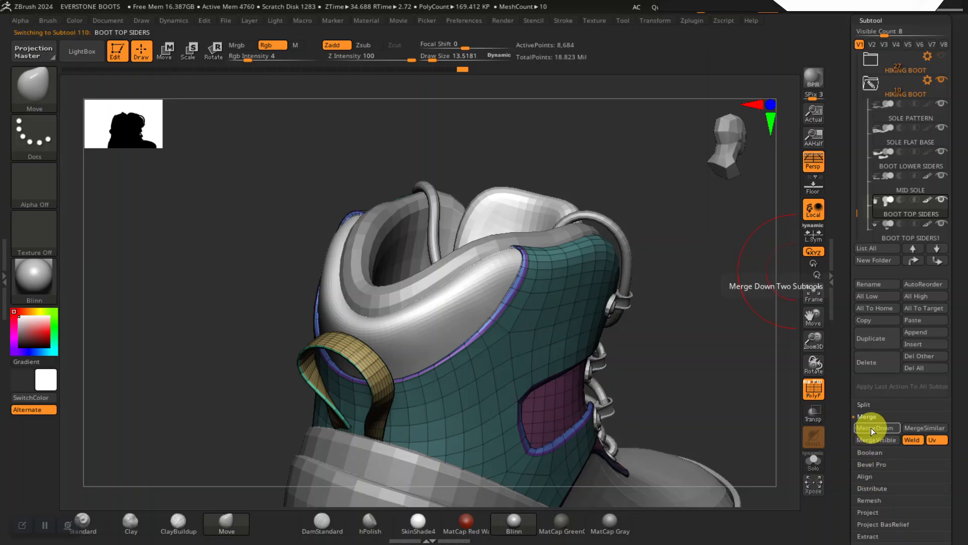
click(872, 428)
Step: Select BOOT LOWER SIDERS and save the project over the existing EVERSTONE BOOTS.ZPR file
mouse_move(748, 366)
alt+mouse_down()
mouse_move(720, 331)
mouse_move(723, 298)
mouse_move(622, 255)
mouse_move(634, 255)
mouse_move(634, 270)
mouse_move(580, 283)
mouse_move(634, 275)
mouse_move(650, 286)
mouse_move(651, 316)
mouse_move(472, 363)
alt+mouse_up()
alt+click(435, 391)
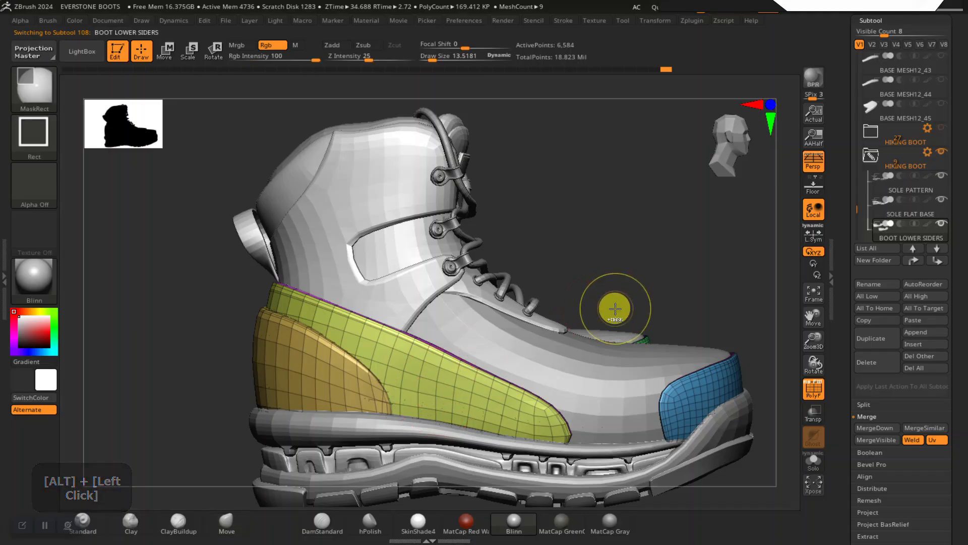
key(ctrl+s)
click(599, 366)
click(560, 277)
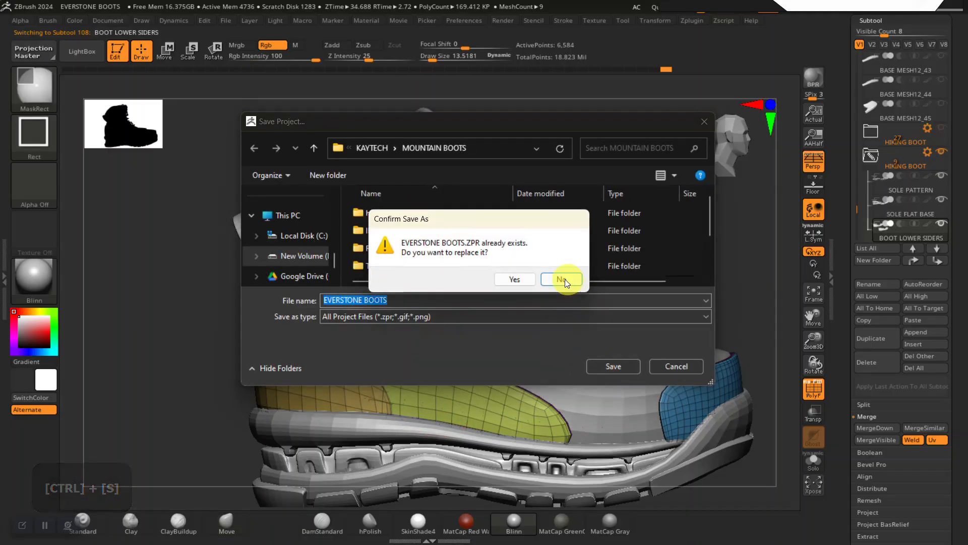
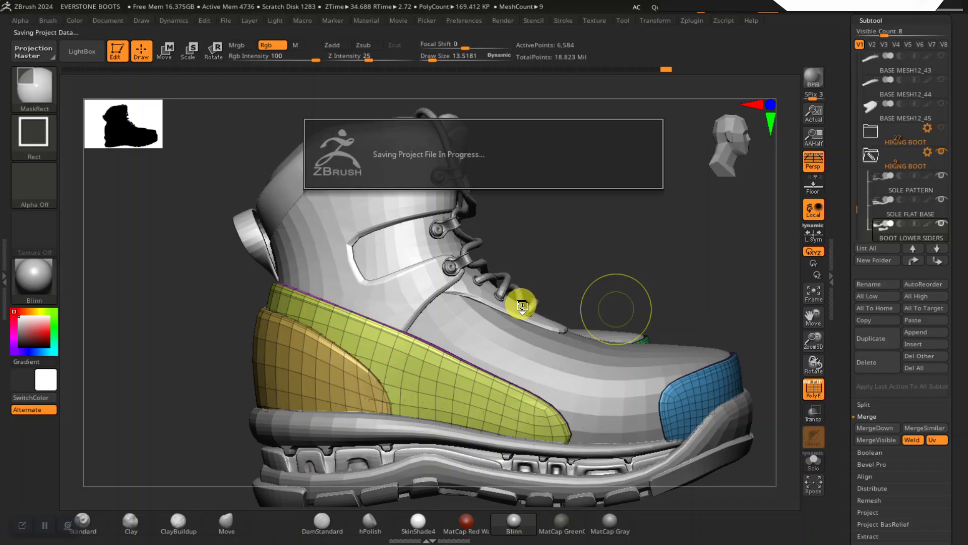
Step: Hide the wireframe, open the geometry settings and subdivide BOOT LOWER SIDERS to level 5
drag(573, 276, 627, 250)
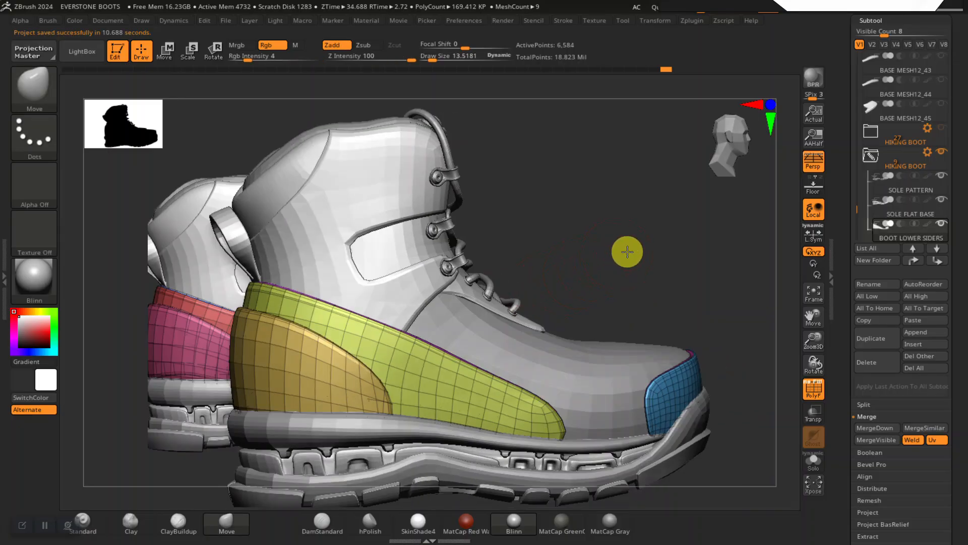
drag(722, 238, 687, 254)
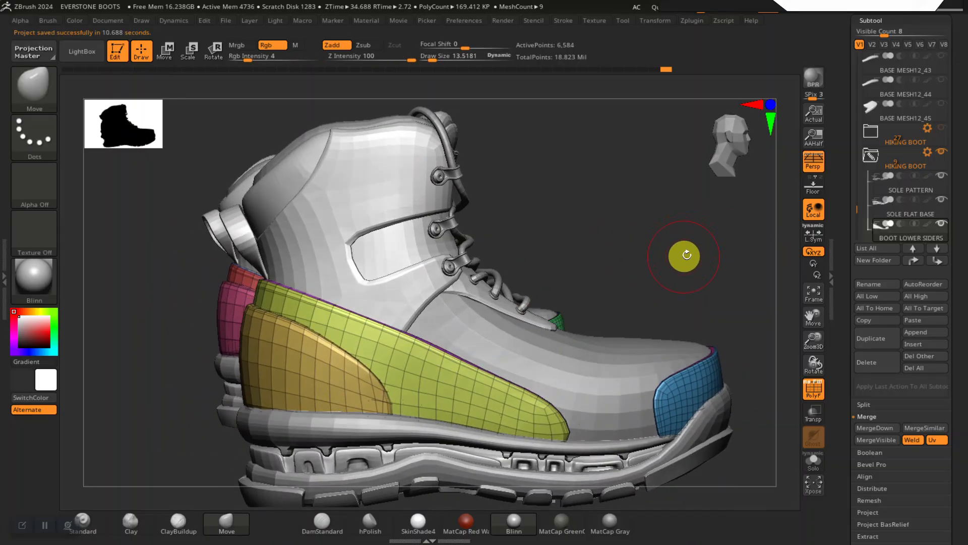
key(shift+f)
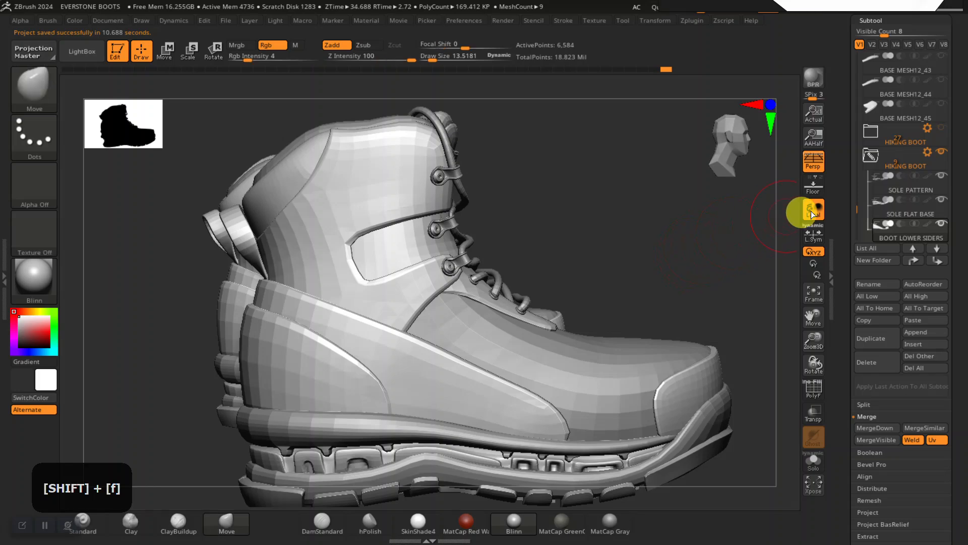
key(shift+f)
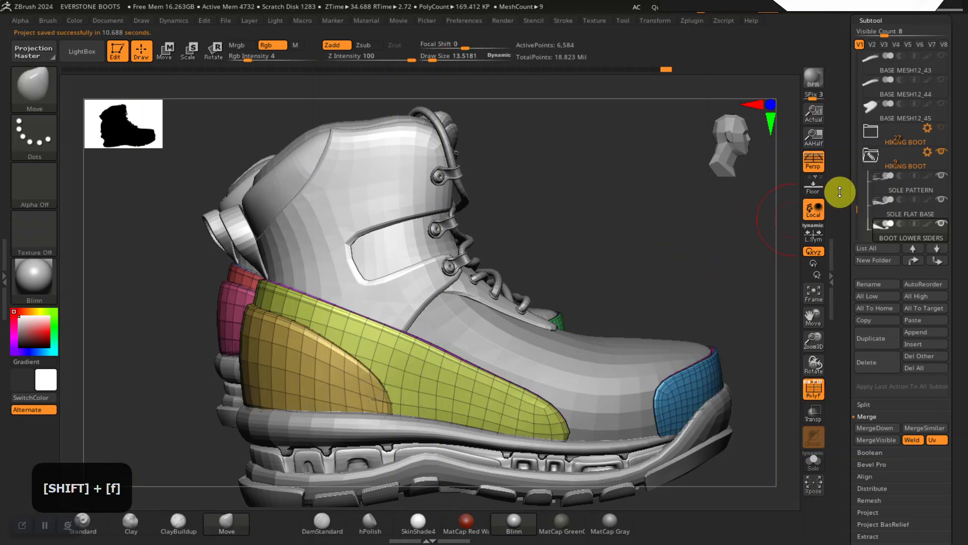
scroll(867, 188, up, 5)
click(871, 131)
click(875, 143)
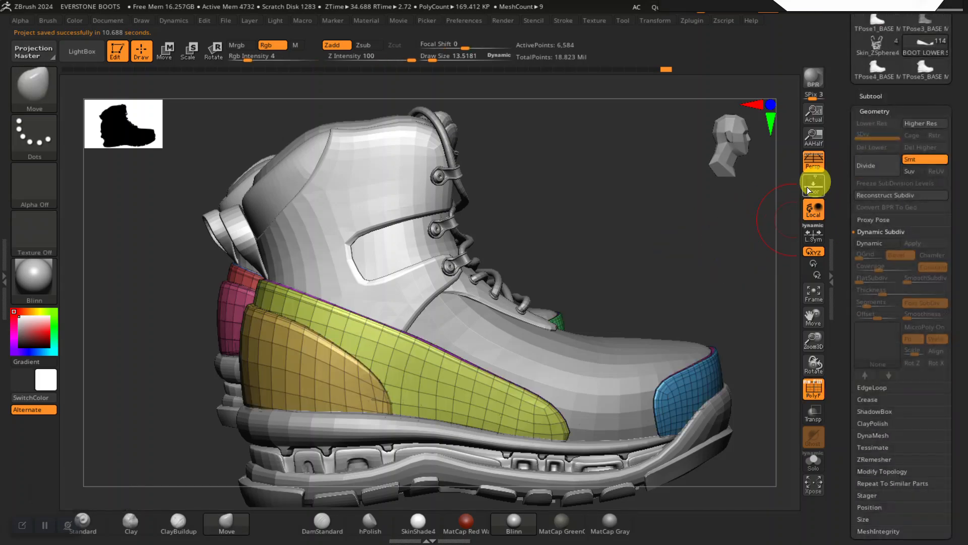
key(shift)
key(shift+f)
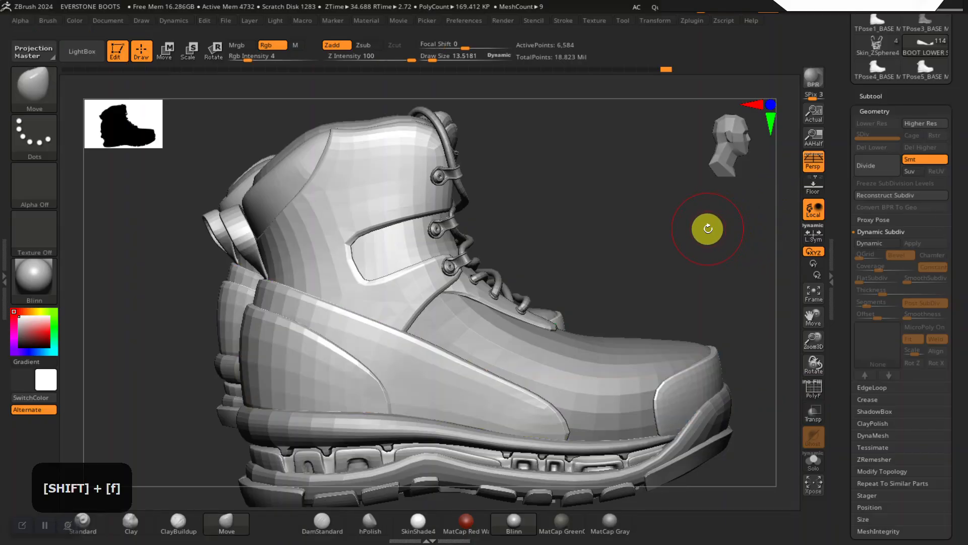
key(ctrl+d)
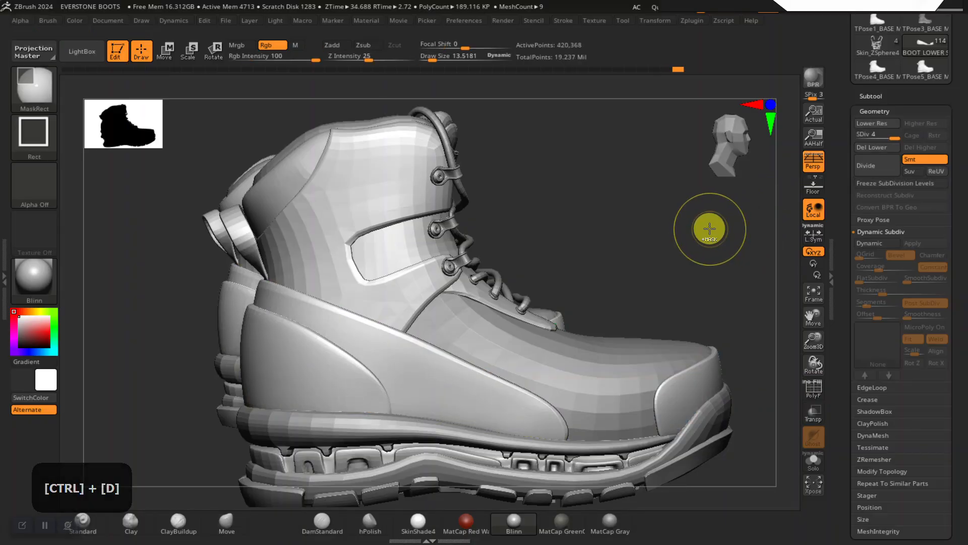
key(ctrl+d)
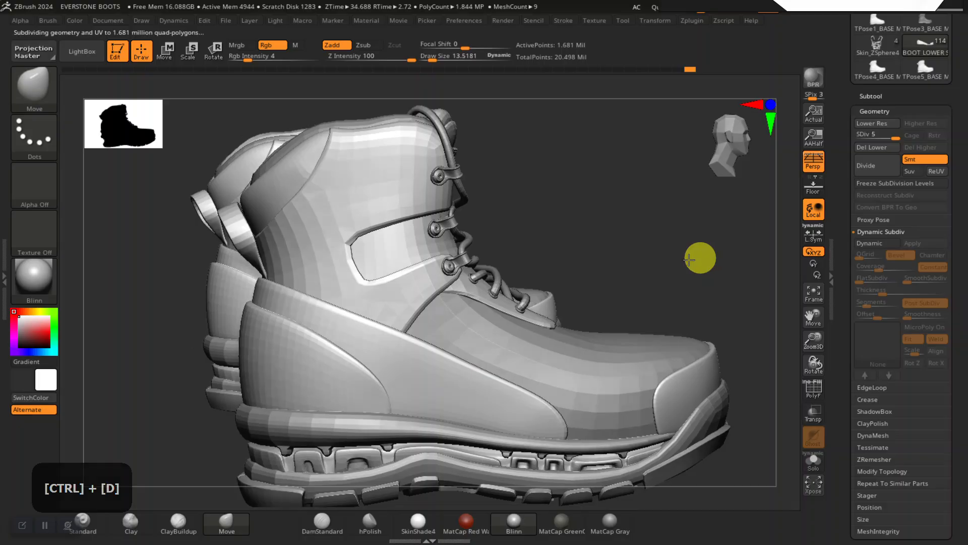
Step: Select BOOT TOP SIDERS and subdivide it to level 5
alt+click(389, 188)
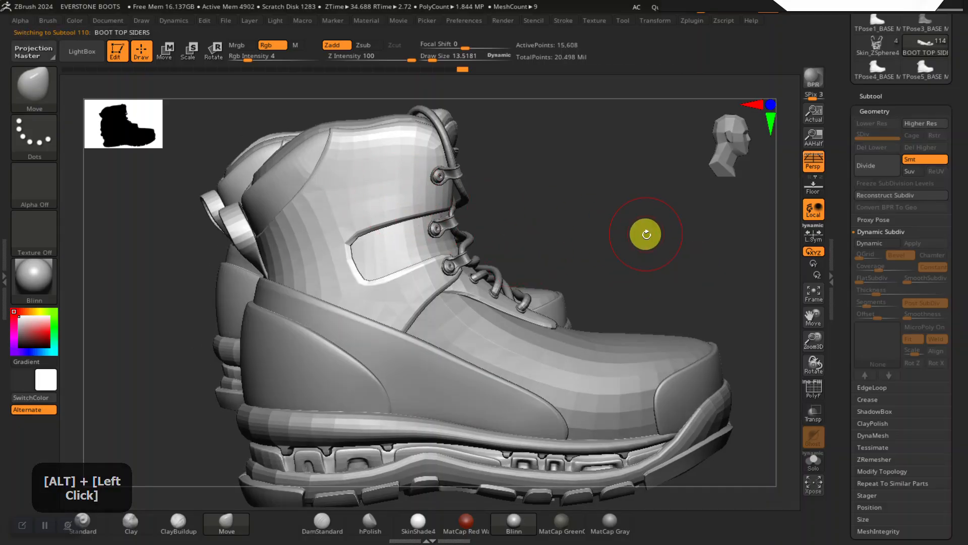
key(ctrl)
key(ctrl+d)
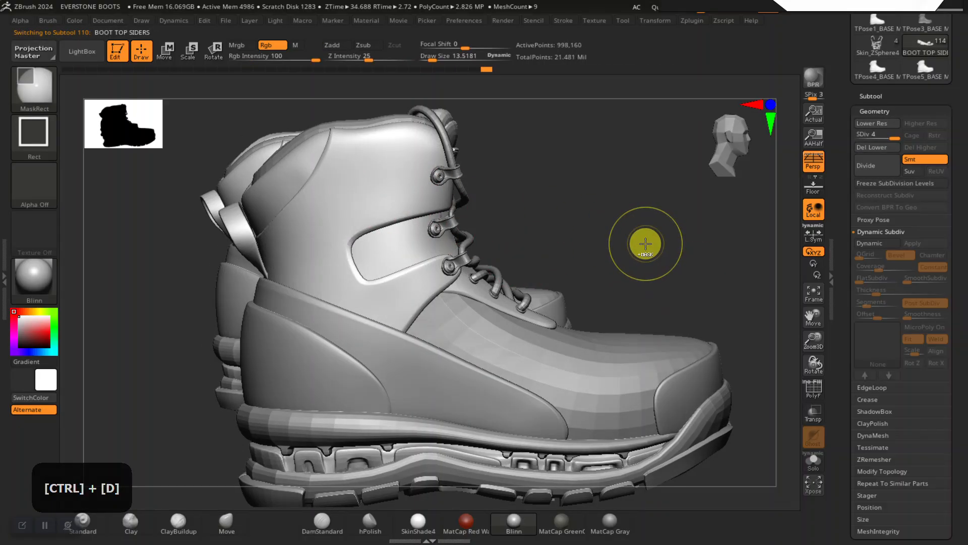
key(ctrl+d)
Step: Drop BOOT LOWER SIDERS to subdivision level 1 and export it over the existing BOOT LOWER SIDERS OBJ in the ZEXPORT folder
drag(638, 244, 607, 283)
alt+click(440, 378)
key(shift)
key(shift+d)
key(shift+d)
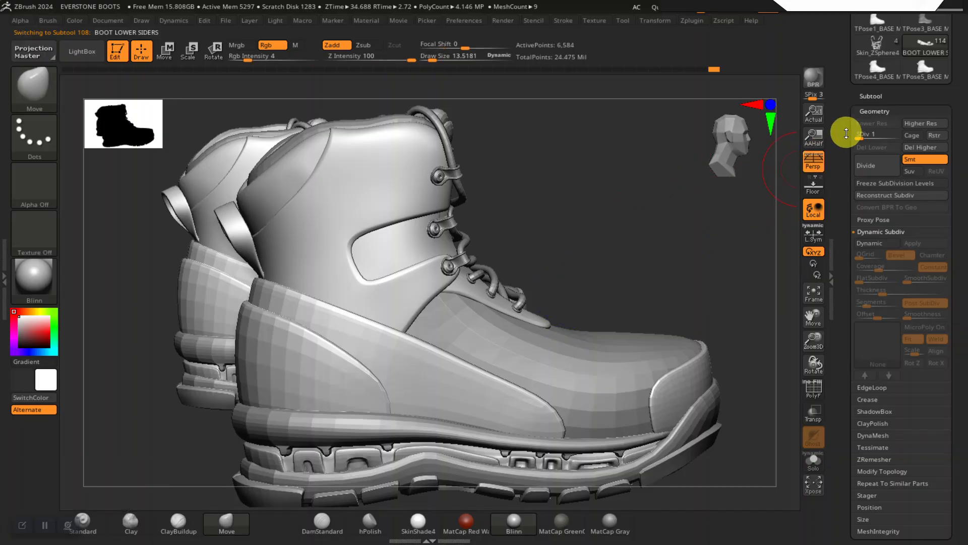
scroll(846, 133, up, 5)
click(906, 88)
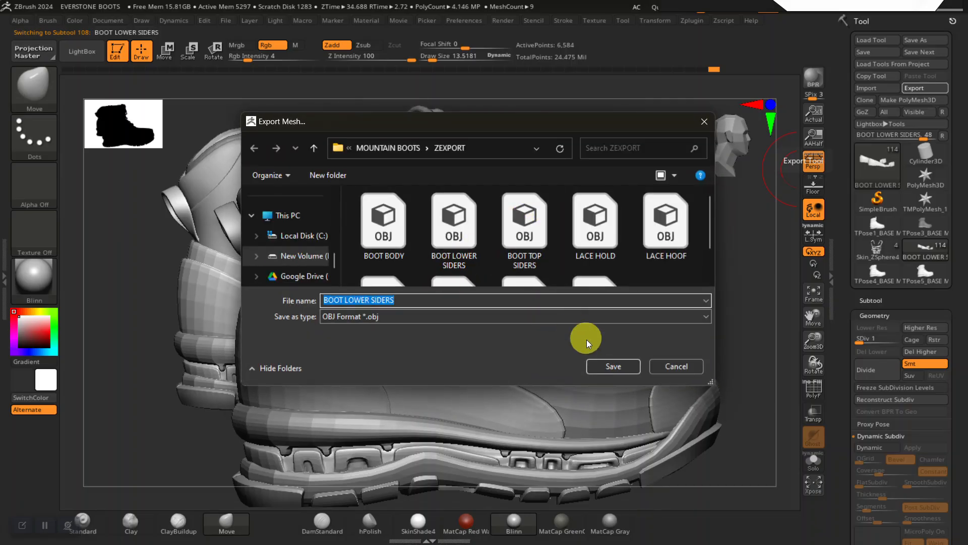
click(599, 371)
click(516, 279)
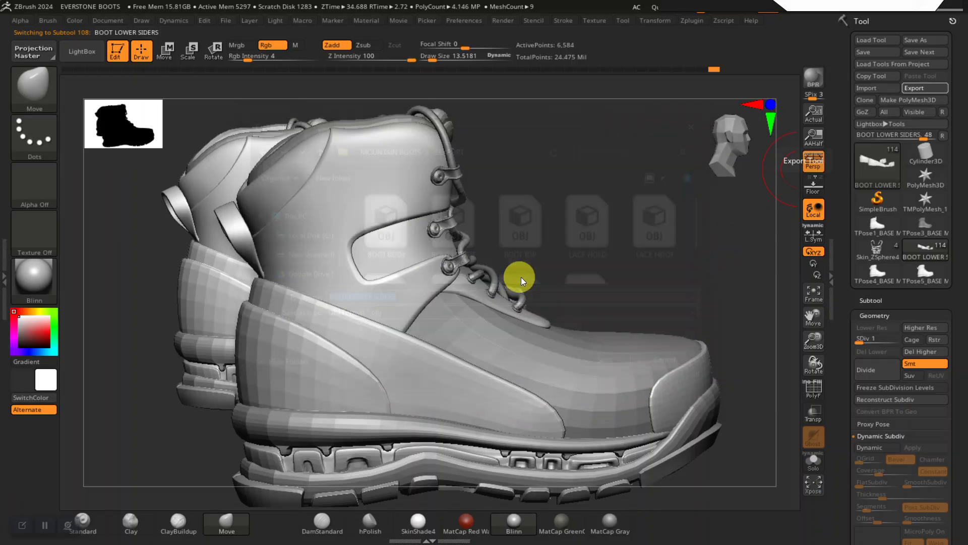
Step: Drop BOOT TOP SIDERS to subdivision level 1 and export it over its existing OBJ file in ZEXPORT
alt+click(371, 188)
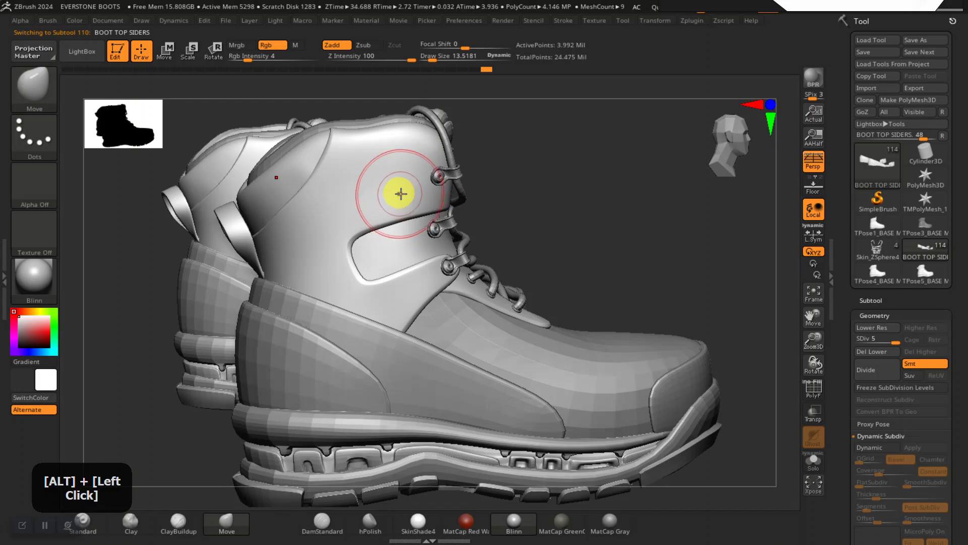
key(shift+d)
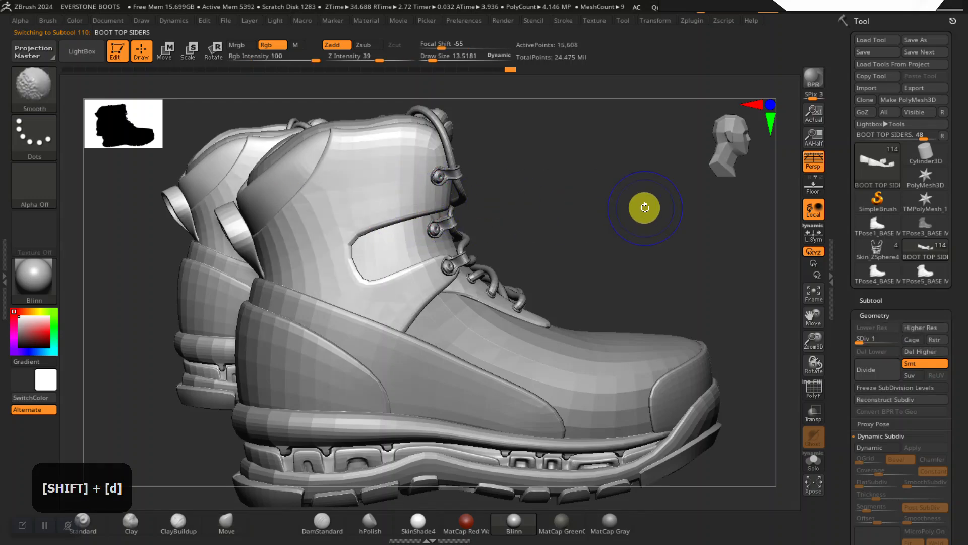
click(915, 88)
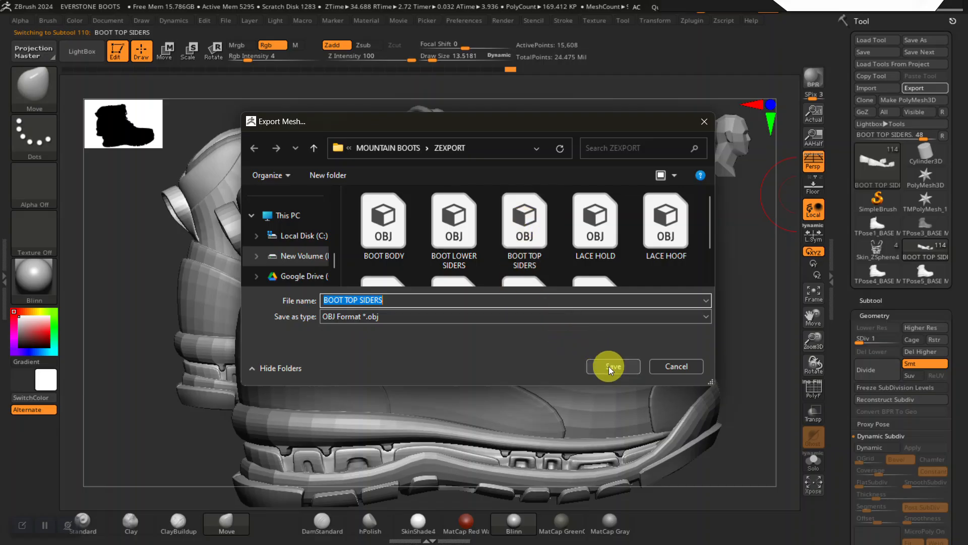
click(610, 366)
click(521, 278)
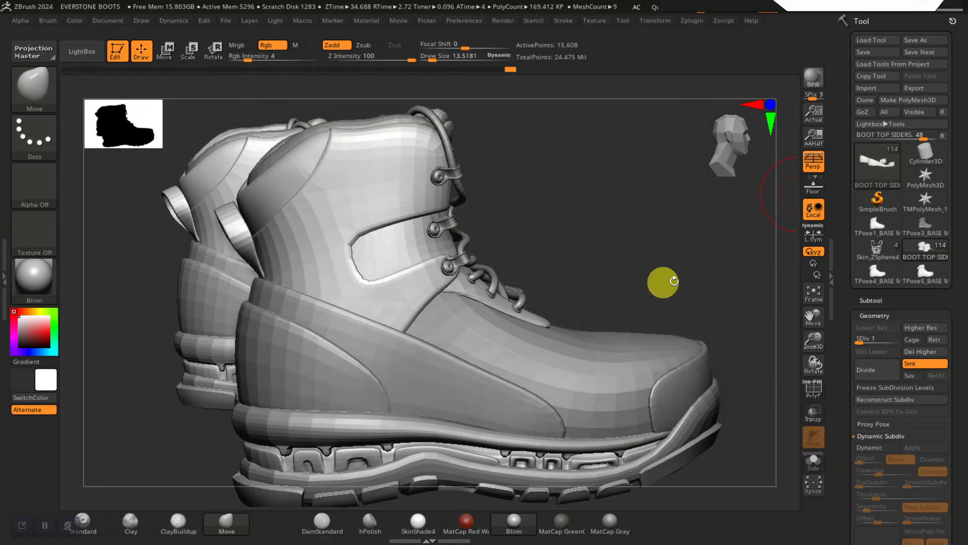
Step: Switch to Maya and hide the old BOOT_LOWER_SIDERS1 and BOOT_TOP_SIDERS1 meshes
key(alt+Tab)
key(alt+Tab)
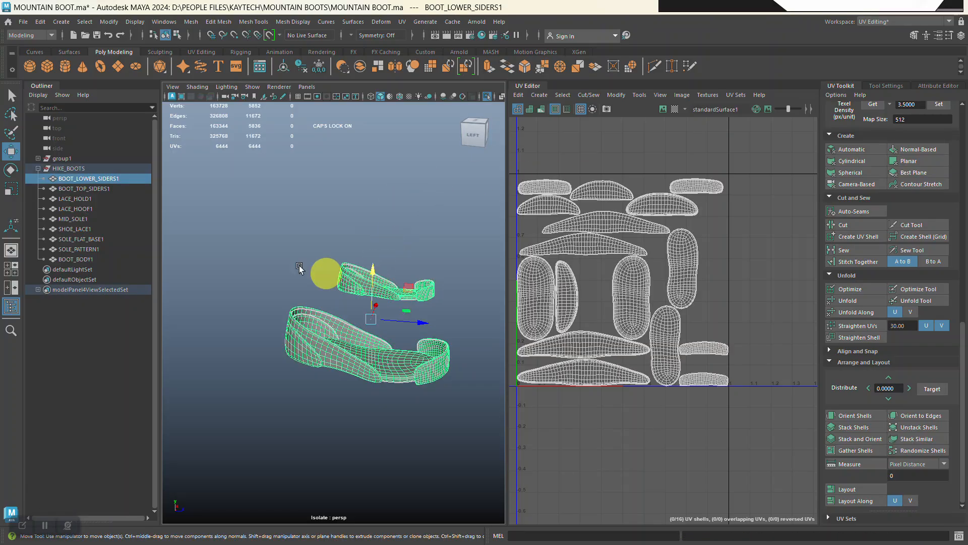
ctrl+click(102, 189)
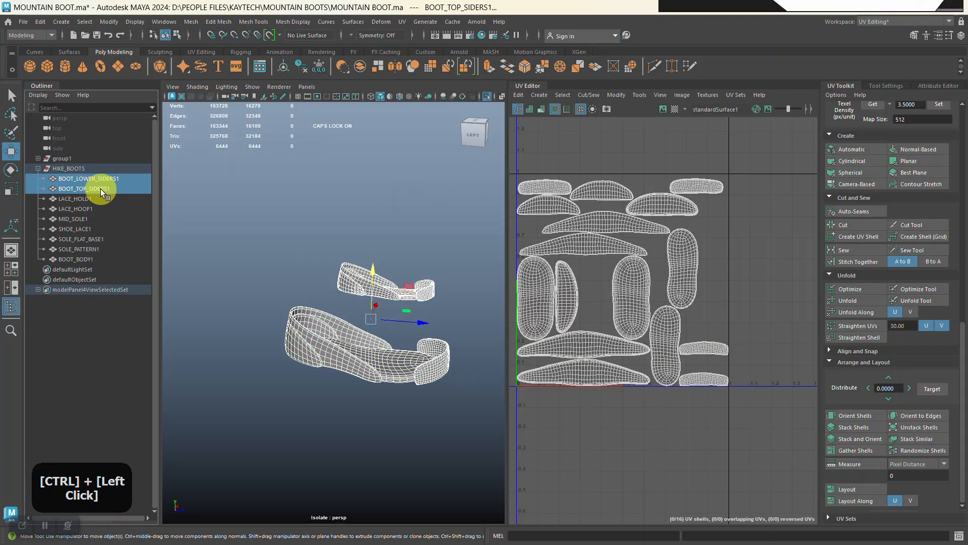
key(ctrl+h)
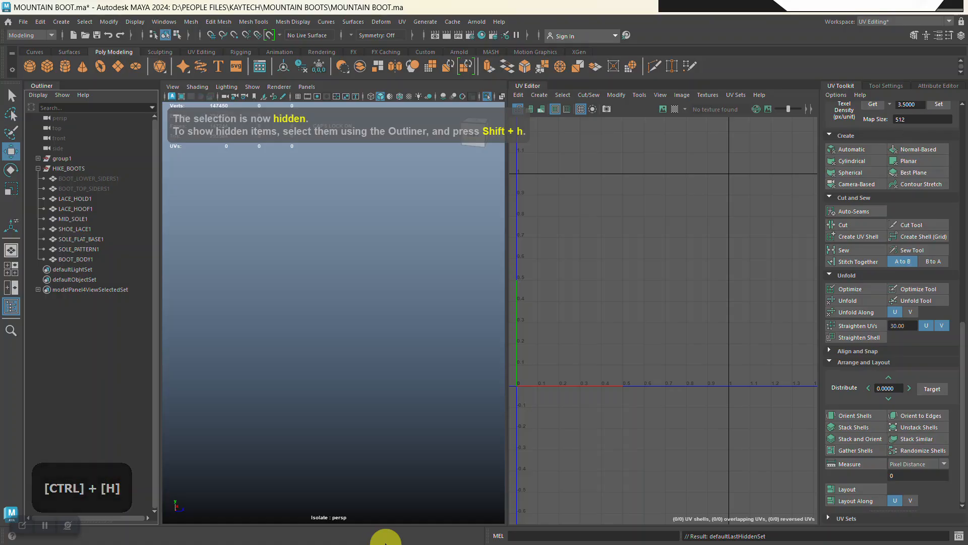
Step: Unparent the hidden BOOT_LOWER_SIDERS1 and BOOT_TOP_SIDERS1 from the HIKE_BOOTS group
key(alt+Tab)
alt+click(549, 222)
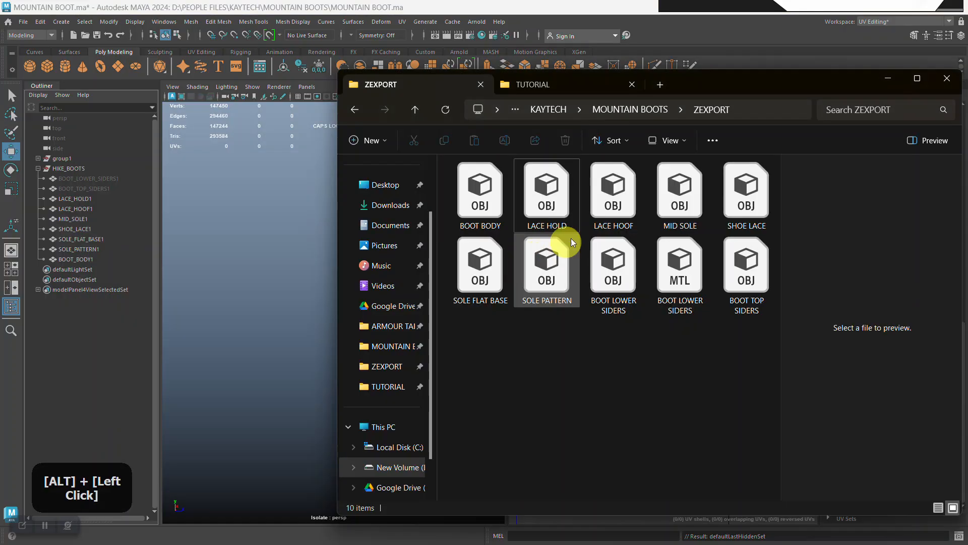
click(77, 191)
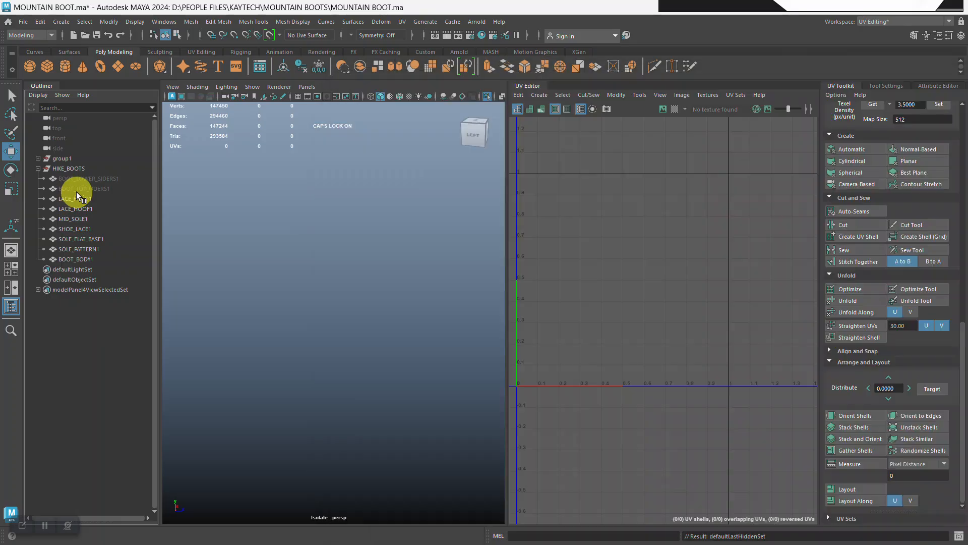
shift+click(87, 181)
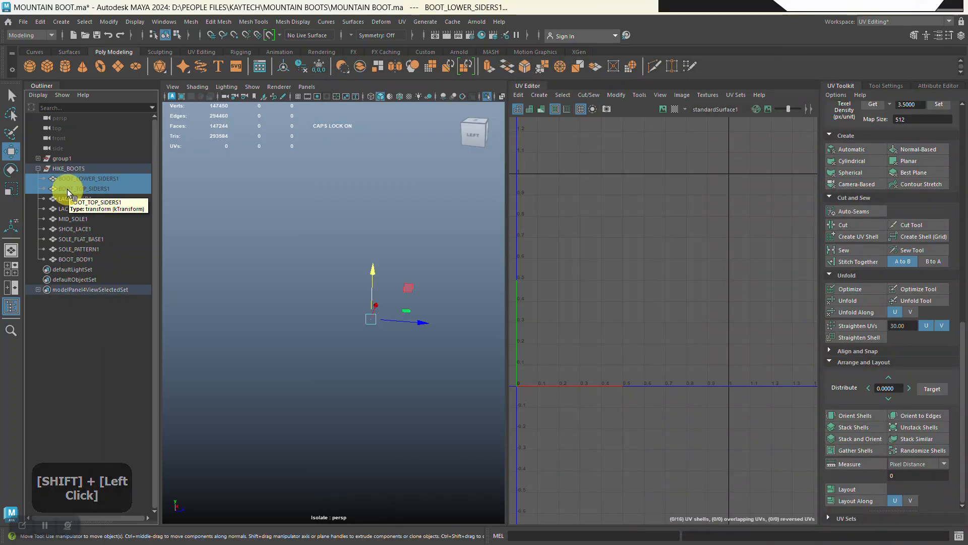
key(shift+p)
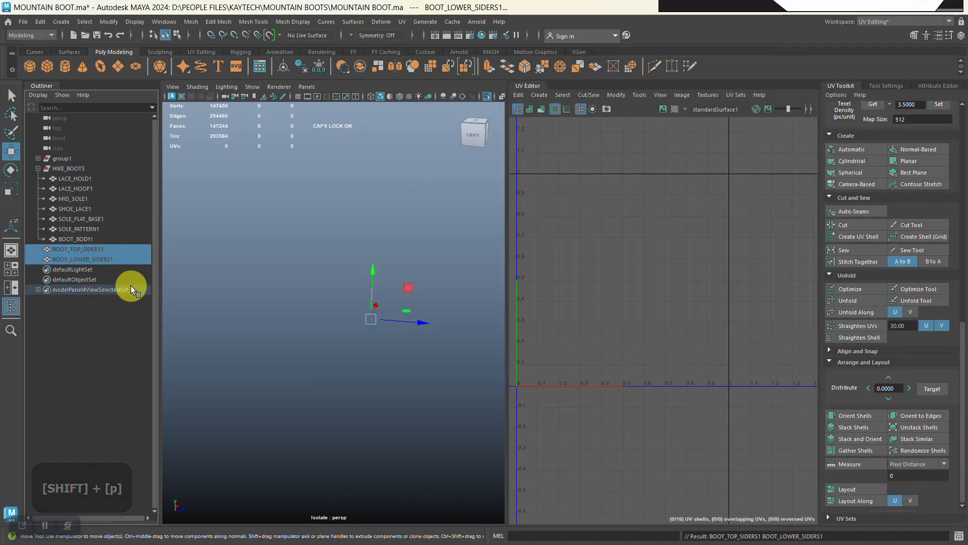
Step: Import the BOOT LOWER SIDERS and BOOT TOP SIDERS OBJ files from ZEXPORT into the Maya scene and turn off viewport isolation
key(alt+Tab)
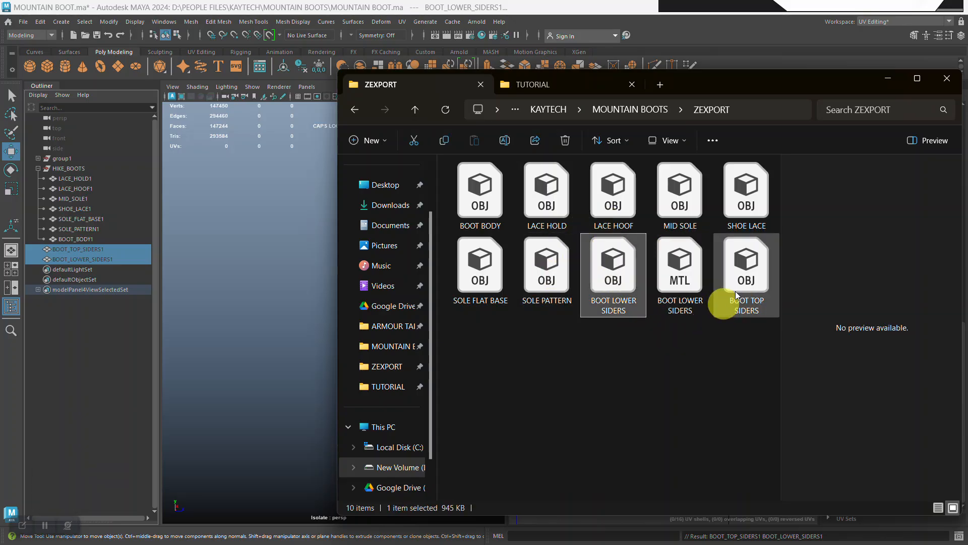
ctrl+click(749, 283)
drag(727, 311, 212, 335)
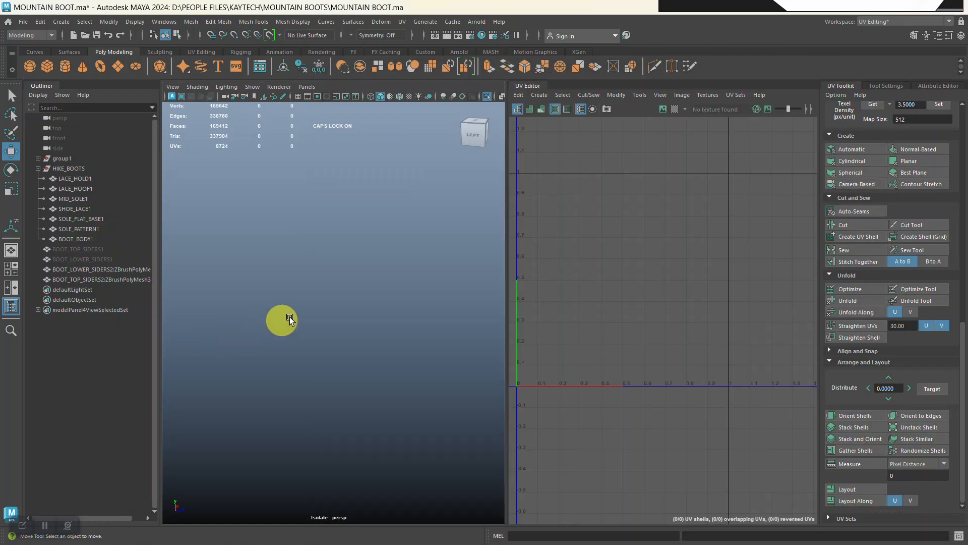
click(487, 97)
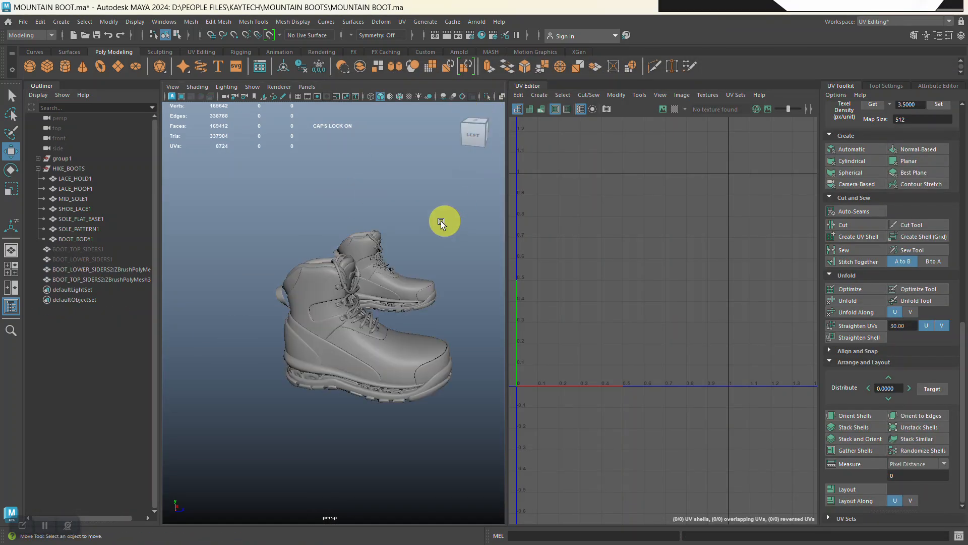
Step: Rename the two imported sider meshes BOOT_LOWER_SIDERS3 and BOOT_TOP_SIDERS3
alt+right_drag(445, 222, 368, 335)
alt+middle_drag(368, 335, 368, 277)
alt+right_drag(368, 277, 316, 318)
click(314, 315)
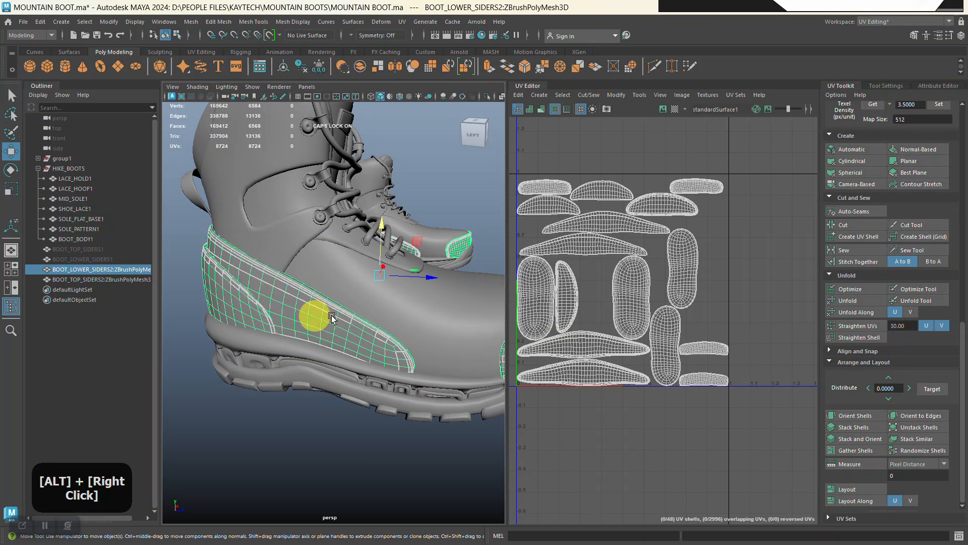
alt+right_drag(658, 282, 617, 308)
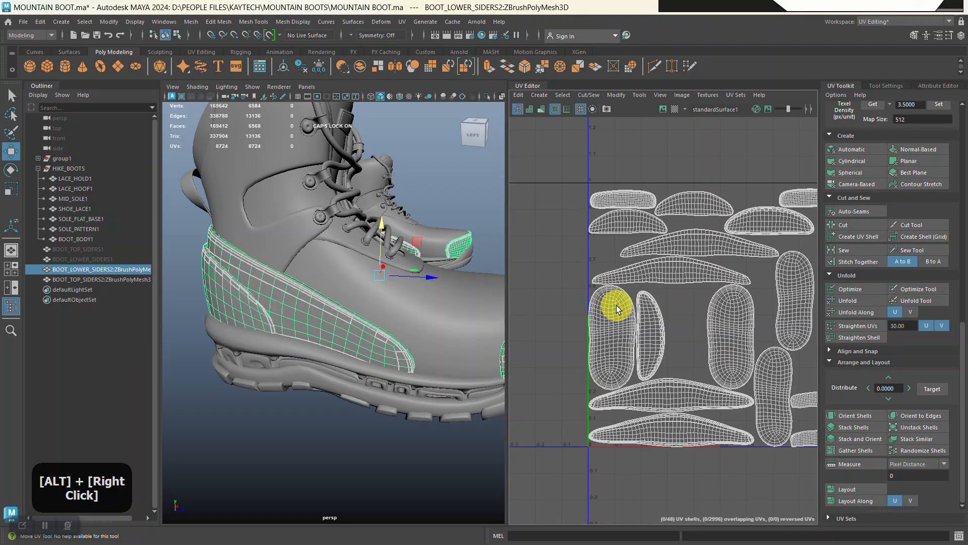
alt+drag(338, 305, 316, 283)
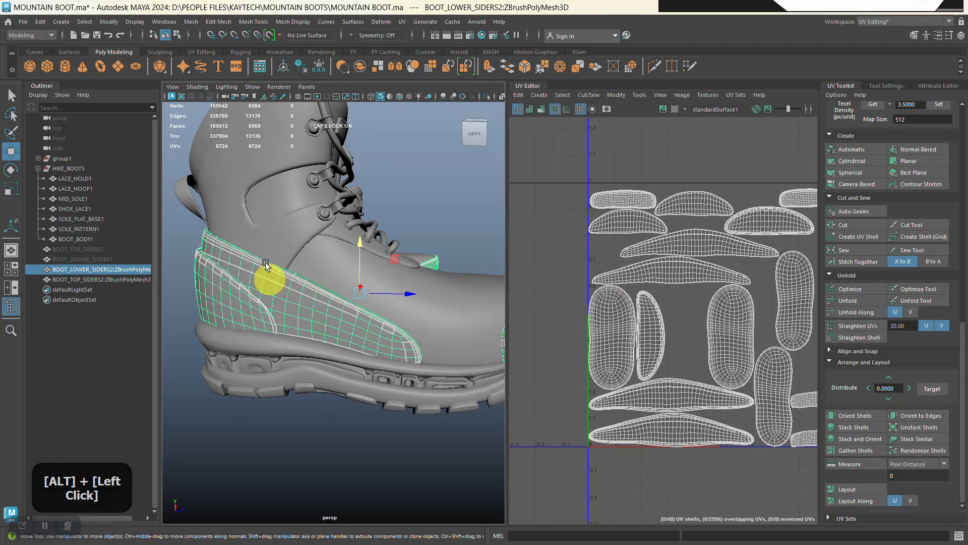
alt+right_drag(266, 264, 227, 270)
double_click(107, 270)
text(3)
key(Return)
double_click(122, 279)
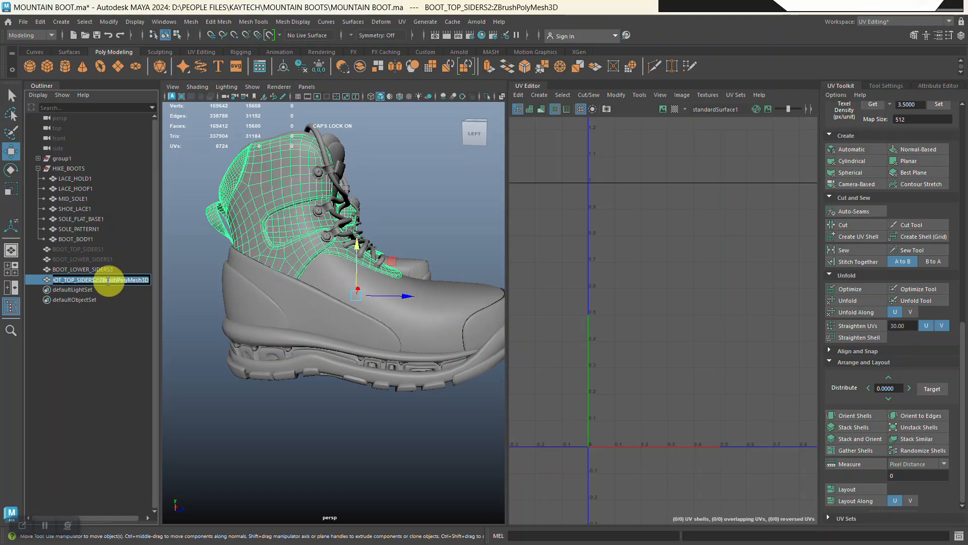
text(3)
key(Return)
Step: Parent BOOT_LOWER_SIDERS3 and BOOT_TOP_SIDERS3 under the HIKE_BOOTS group and clear the selection
shift+click(105, 269)
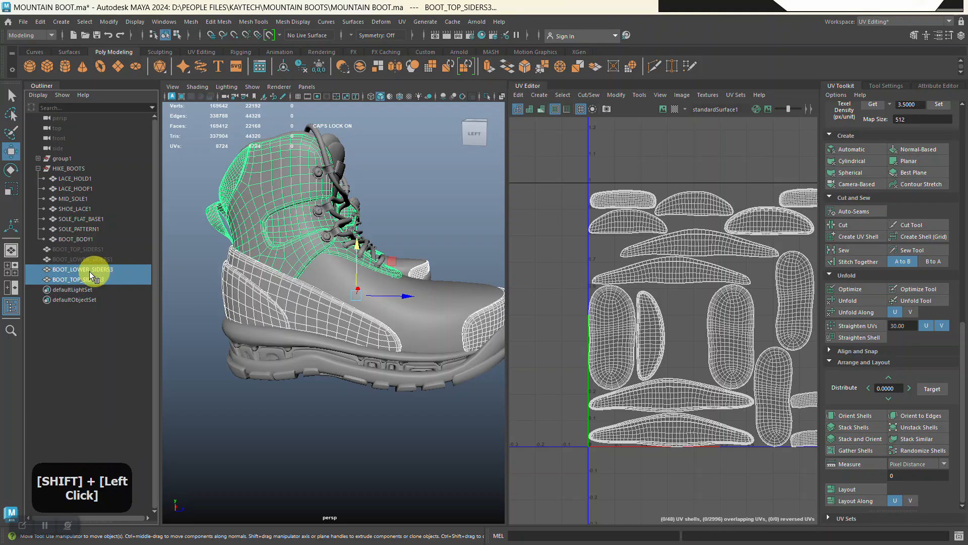
drag(47, 279, 71, 174)
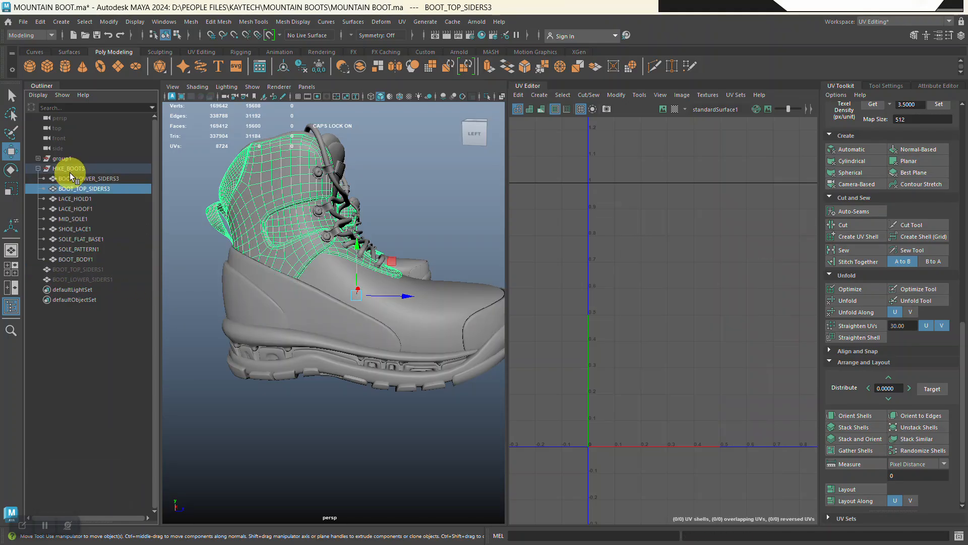
click(398, 171)
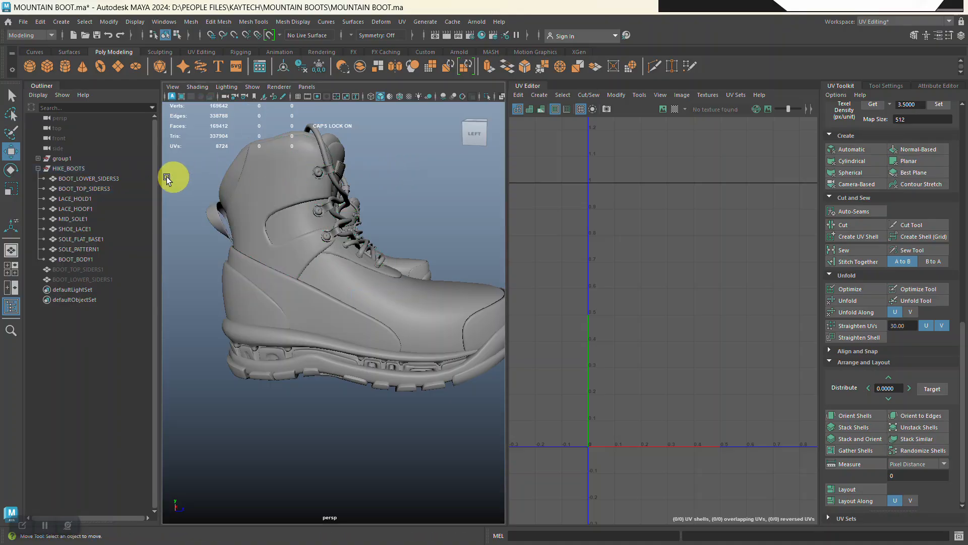
Step: Isolate BOOT_LOWER_SIDERS3 in the viewport and inspect the seams along its side panels up close
click(114, 180)
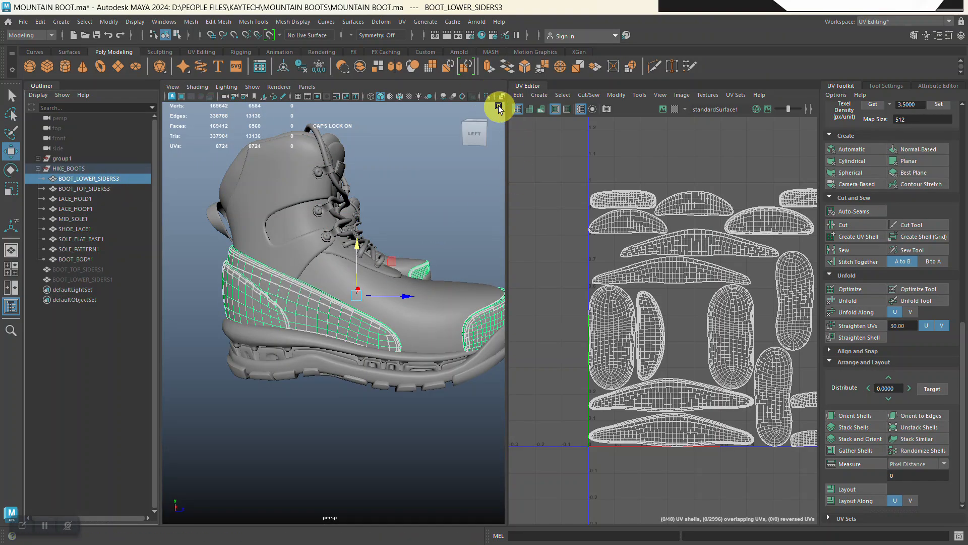
click(486, 95)
alt+middle_drag(704, 285, 656, 237)
right_drag(656, 237, 610, 186)
alt+right_drag(331, 374, 314, 427)
alt+middle_drag(314, 427, 331, 339)
alt+drag(331, 339, 340, 339)
alt+right_drag(339, 339, 339, 367)
alt+drag(339, 367, 335, 344)
click(391, 329)
alt+right_drag(391, 329, 348, 283)
alt+drag(348, 283, 351, 277)
alt+right_drag(350, 277, 394, 320)
alt+middle_drag(393, 319, 386, 324)
Step: Examine the border edges of the lower siders' UV shells up close in the UV Editor
alt+right_drag(672, 269, 616, 379)
alt+middle_drag(537, 322, 664, 261)
alt+right_drag(664, 261, 606, 275)
alt+middle_drag(600, 257, 633, 322)
alt+right_drag(633, 321, 616, 296)
alt+middle_drag(615, 297, 613, 304)
alt+right_drag(614, 304, 636, 320)
alt+middle_drag(637, 320, 656, 376)
alt+right_drag(655, 376, 669, 394)
Step: Try to stitch together the edges picked near the end of a long side-panel UV shell on BOOT_LOWER_SIDERS3
right_drag(599, 247, 588, 221)
alt+right_drag(612, 267, 584, 268)
click(599, 257)
shift+click(594, 248)
shift+click(649, 223)
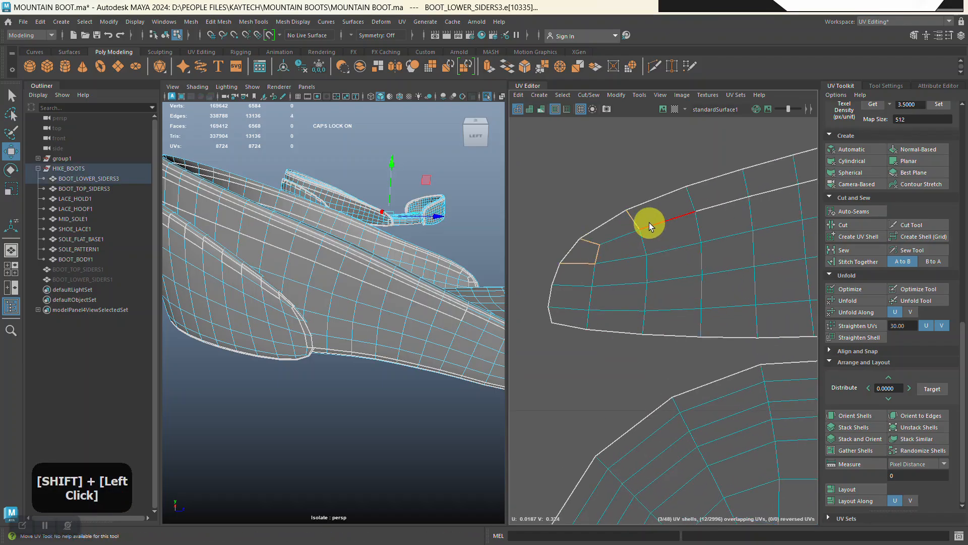
shift+double_click(719, 207)
key(ctrl+z)
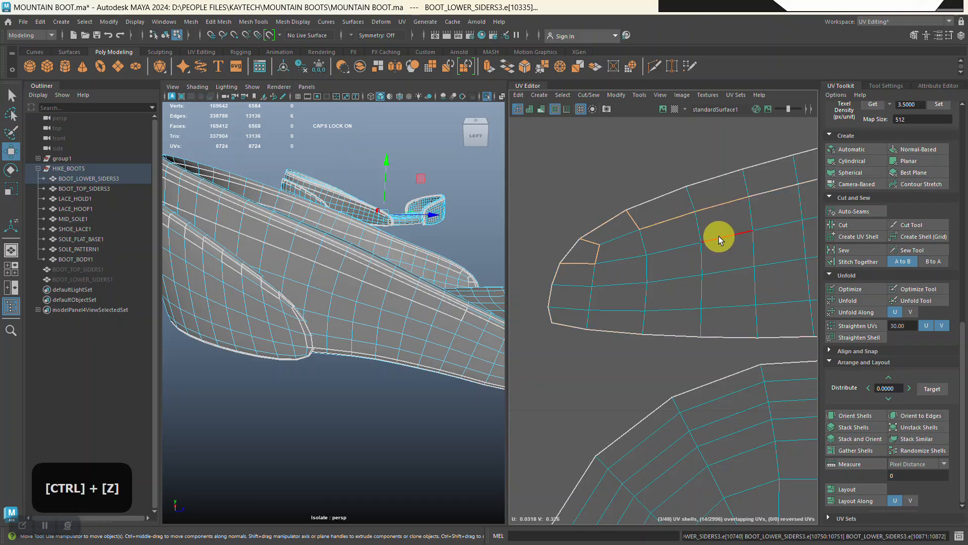
click(853, 261)
alt+right_drag(606, 223, 541, 227)
key(ctrl+z)
Step: Switch to UV shell selection, select all UV shells of BOOT_LOWER_SIDERS3 to check them, and clear the selection
right_drag(346, 232, 367, 217)
alt+right_drag(605, 293, 735, 319)
alt+middle_drag(735, 319, 649, 259)
alt+right_drag(649, 260, 653, 192)
right_drag(649, 170, 599, 153)
drag(599, 153, 819, 410)
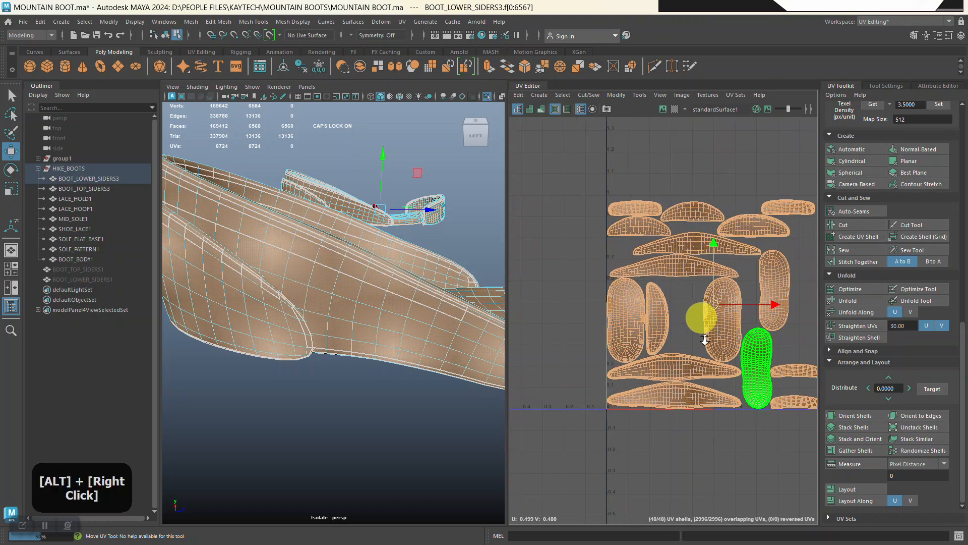
alt+right_drag(706, 340, 664, 327)
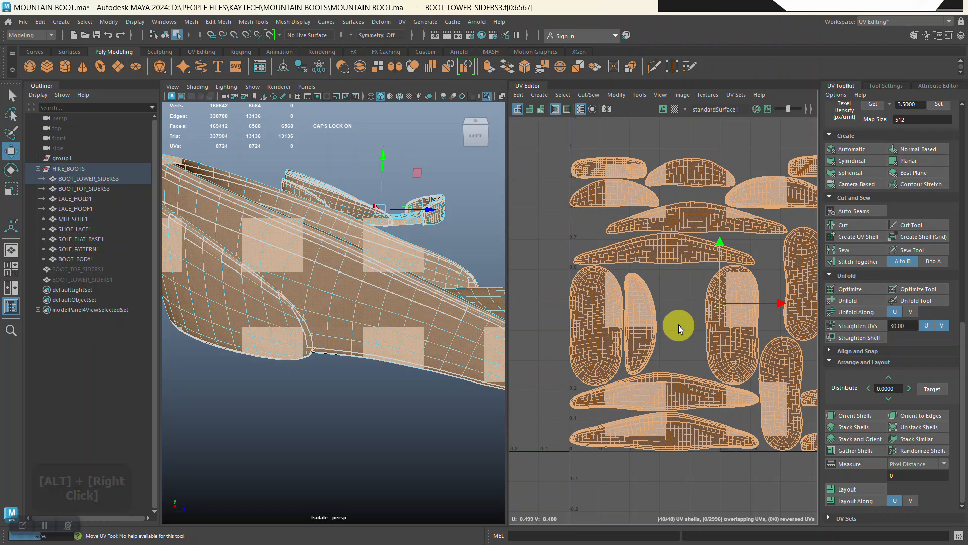
click(679, 325)
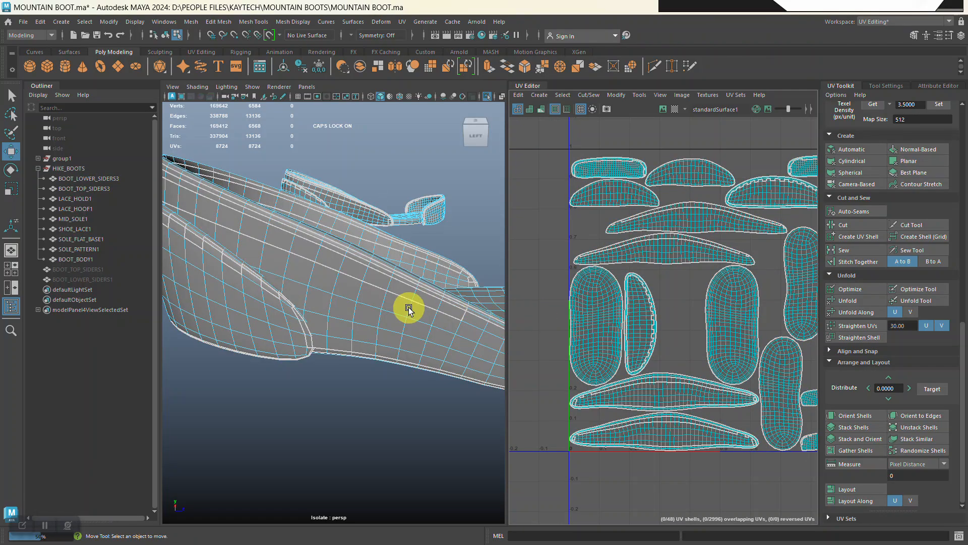
Step: Pick the upper and underside sole surfaces of one boot to identify their UV shells, and clear the selection
alt+drag(409, 307, 368, 327)
alt+middle_drag(369, 327, 372, 283)
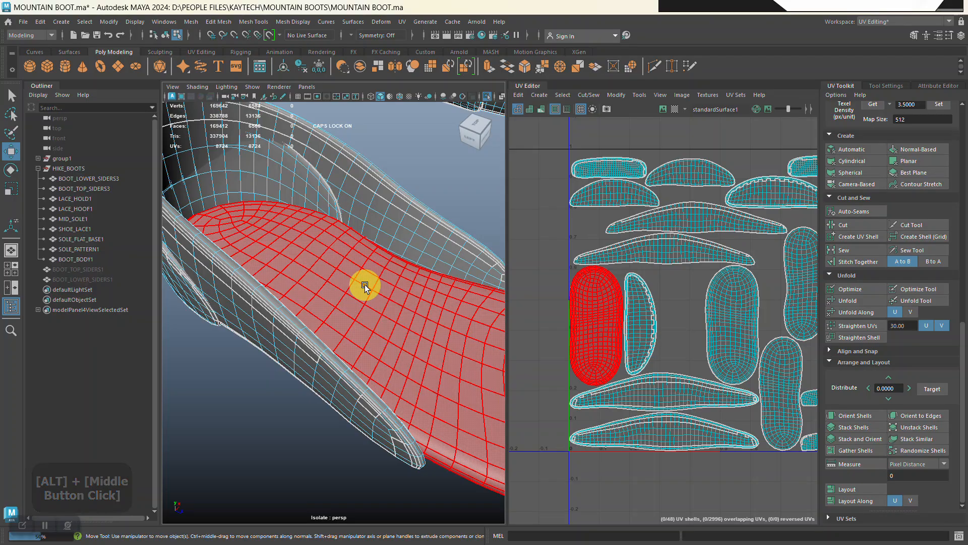
click(366, 284)
alt+right_drag(470, 326, 400, 309)
alt+drag(400, 309, 429, 288)
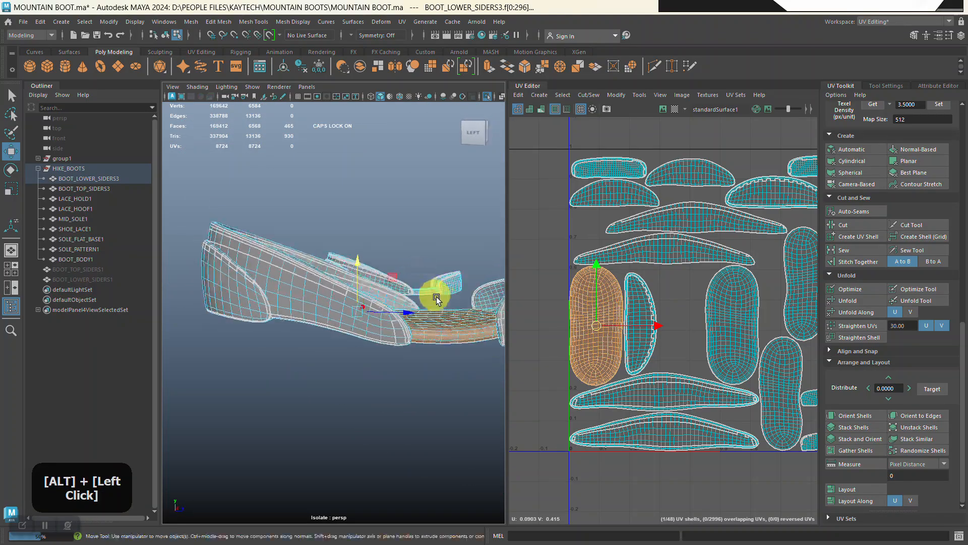
alt+middle_drag(429, 287, 385, 315)
alt+drag(384, 314, 389, 304)
shift+click(444, 313)
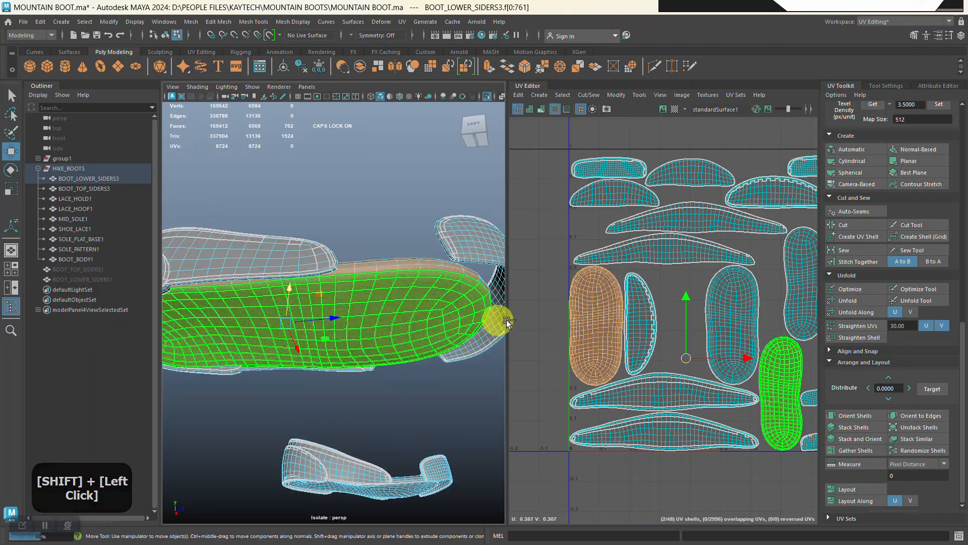
alt+right_drag(364, 427, 400, 385)
alt+middle_drag(400, 385, 411, 303)
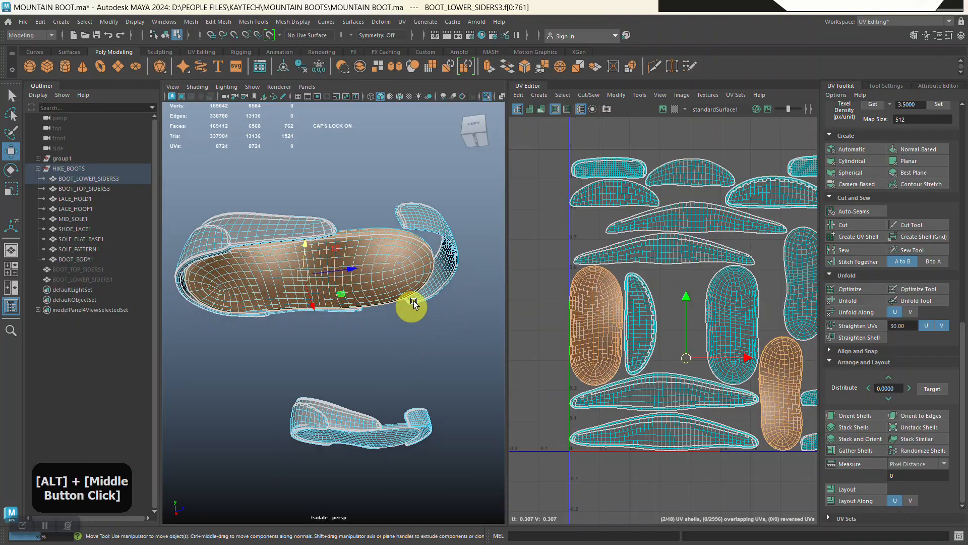
click(423, 327)
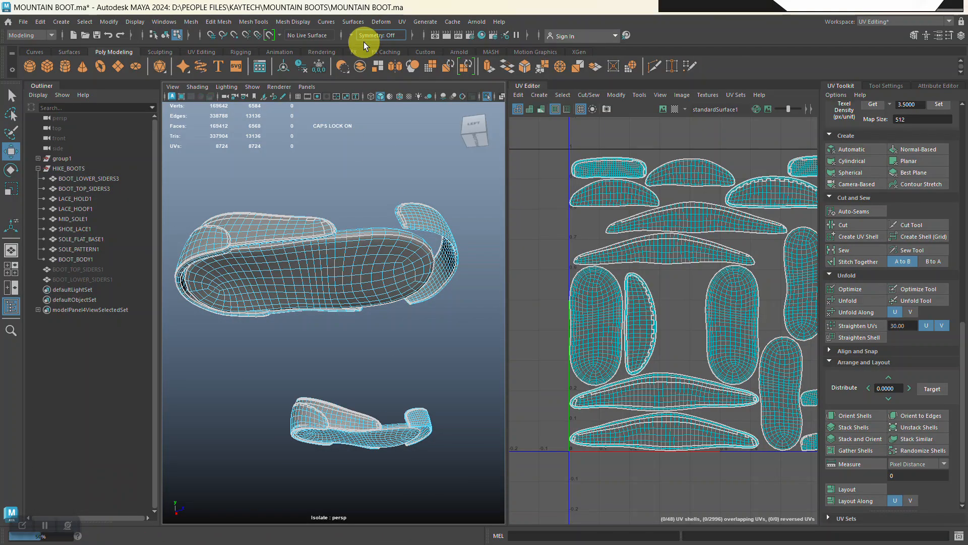
Step: Turn on Object X symmetry and select the upper and underside sole UV shells of both boots
click(352, 35)
click(362, 51)
click(351, 278)
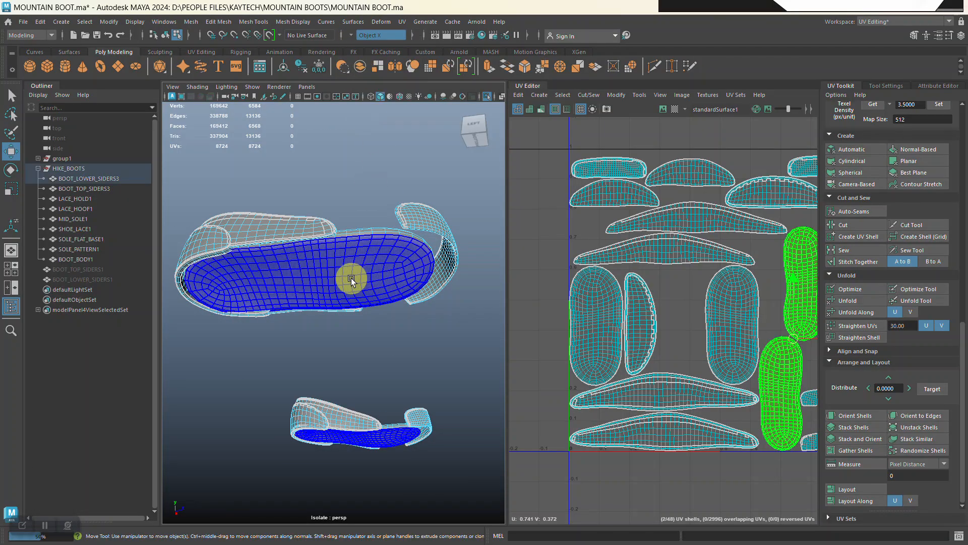
shift+click(382, 231)
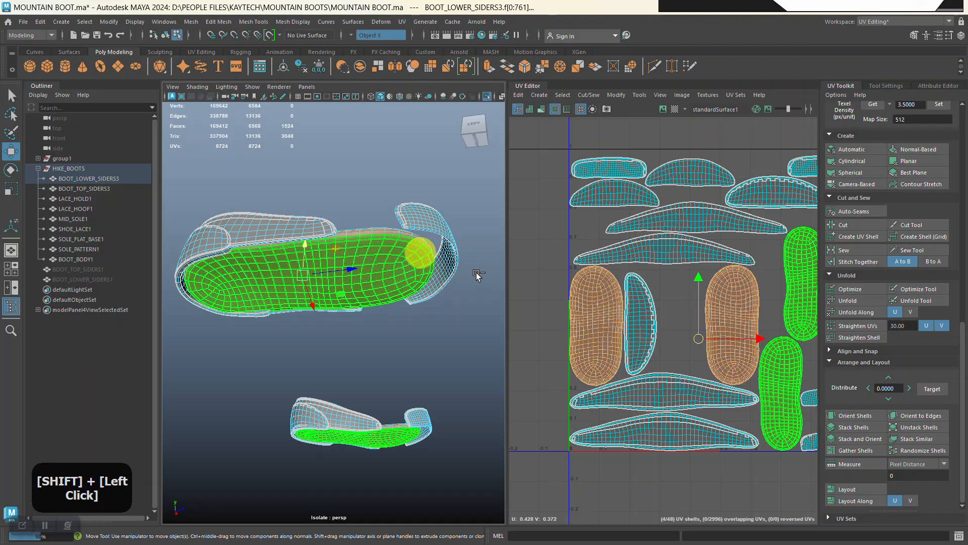
scroll(745, 352, down, 4)
alt+middle_drag(725, 314, 637, 286)
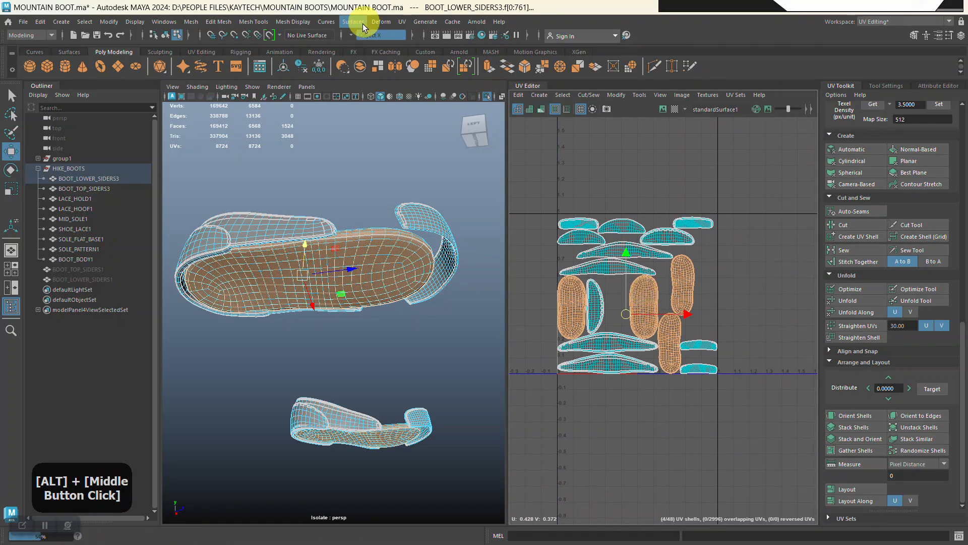
Step: Turn symmetry off, stack the four sole UV shells together, and move them outside the 0–1 UV tile, beyond its U maximum
click(351, 35)
click(366, 41)
click(643, 316)
drag(661, 317, 848, 330)
alt+right_drag(650, 297, 622, 256)
Step: Select all the remaining sider UV shells, excluding the soles, and apply a camera-based UV projection to them
alt+middle_drag(547, 198, 546, 172)
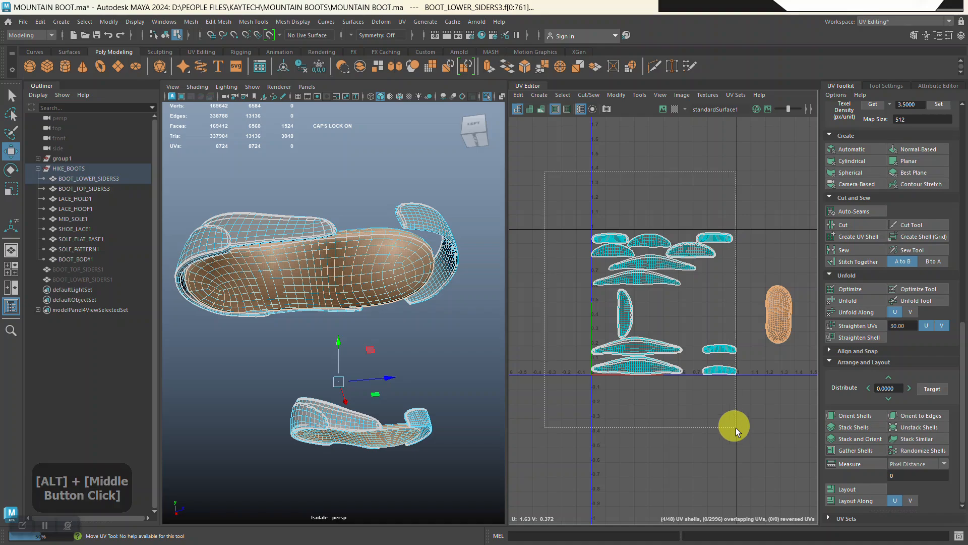
key(ctrl+shift+i)
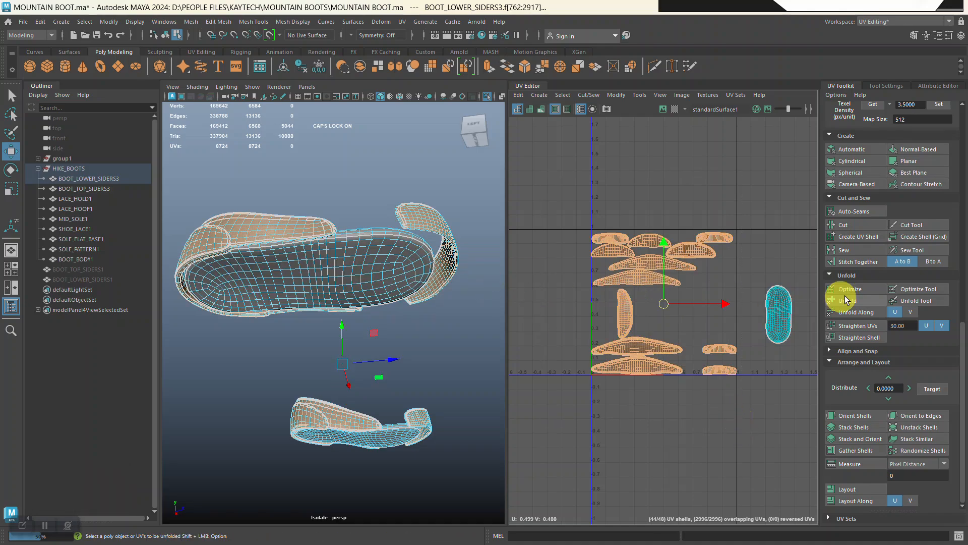
alt+right_drag(662, 294, 693, 423)
mouse_move(737, 300)
alt+right_down()
mouse_move(741, 382)
mouse_move(743, 303)
alt+right_up()
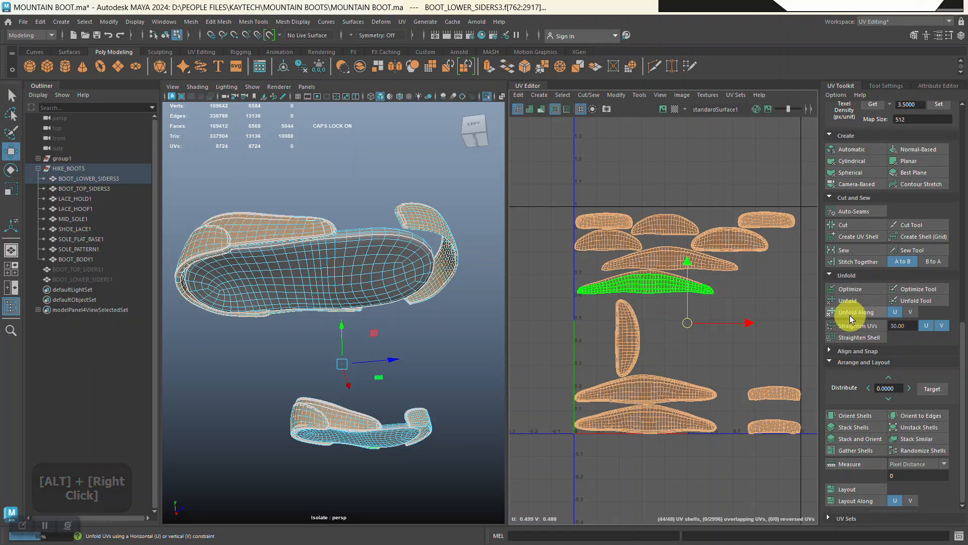
click(840, 184)
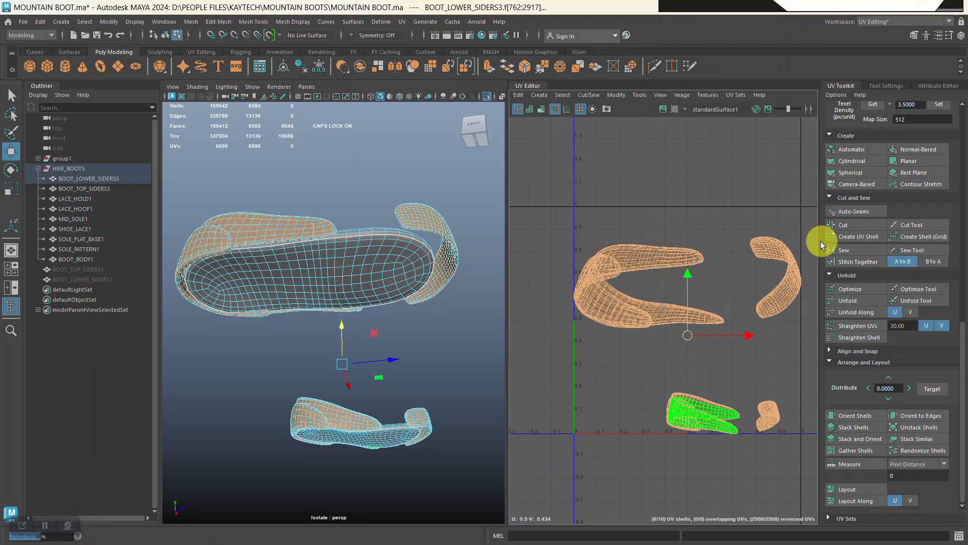
Step: Turn Object X symmetry back on, return to object mode, and deselect the lower siders mesh
alt+drag(440, 289, 439, 320)
alt+right_drag(439, 319, 456, 364)
alt+drag(456, 363, 342, 249)
click(352, 35)
click(361, 48)
right_drag(315, 146, 326, 136)
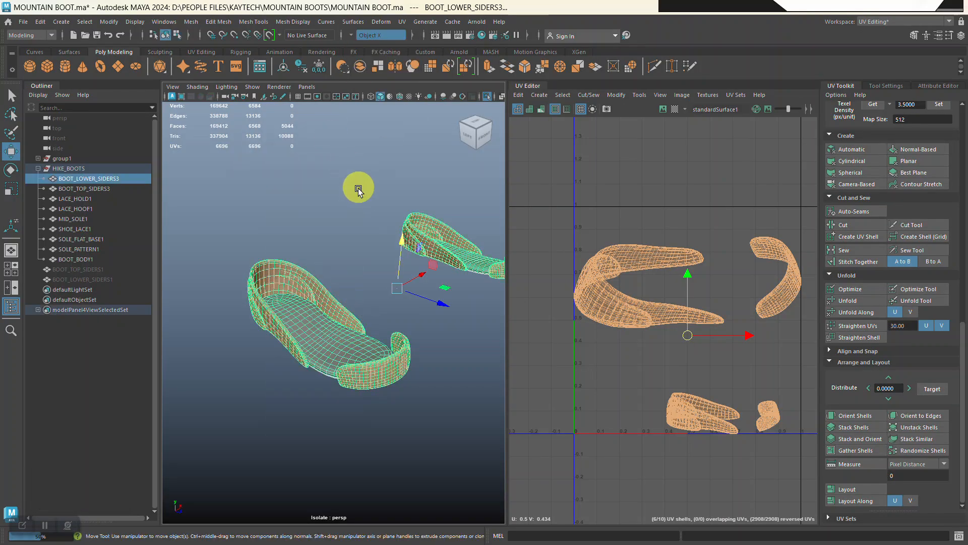
click(357, 185)
alt+right_drag(357, 187, 429, 307)
alt+drag(429, 307, 389, 282)
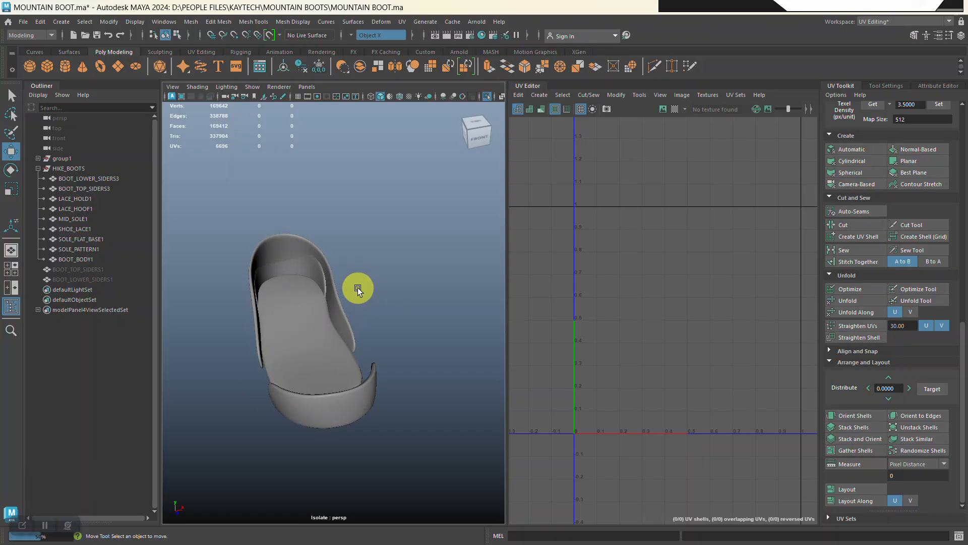
scroll(358, 288, up, 2)
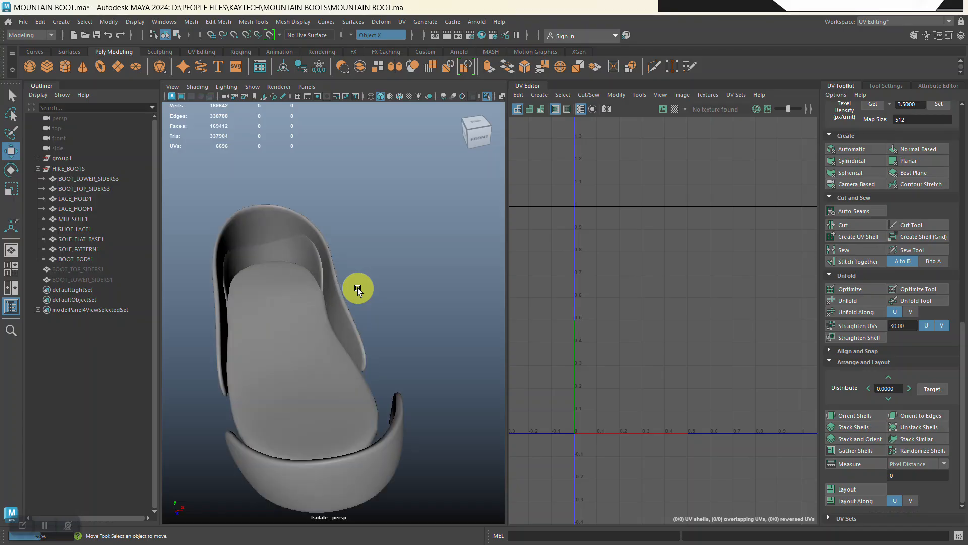